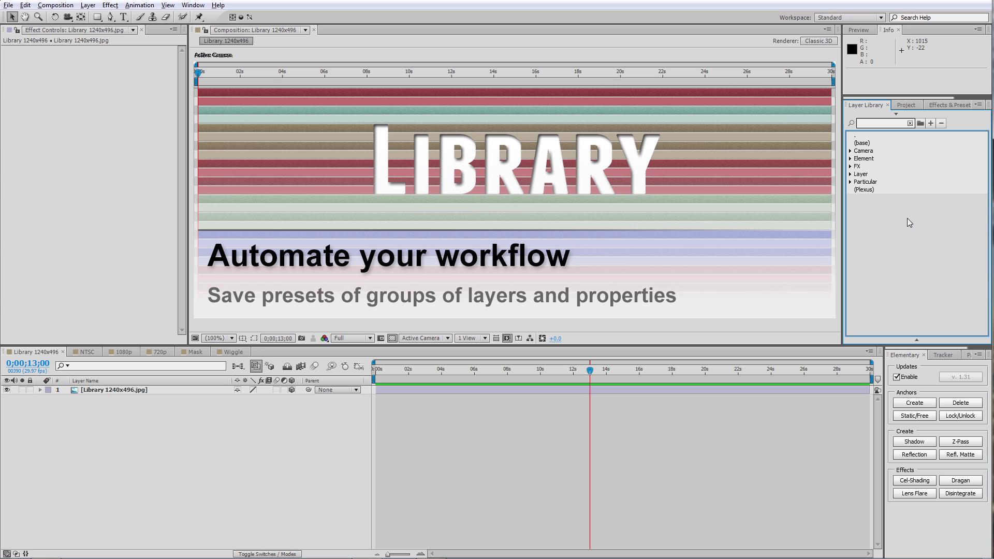
Browse the Animation Presets and Camera groups, then pick the (base) preset in the Layer Library.
click(942, 105)
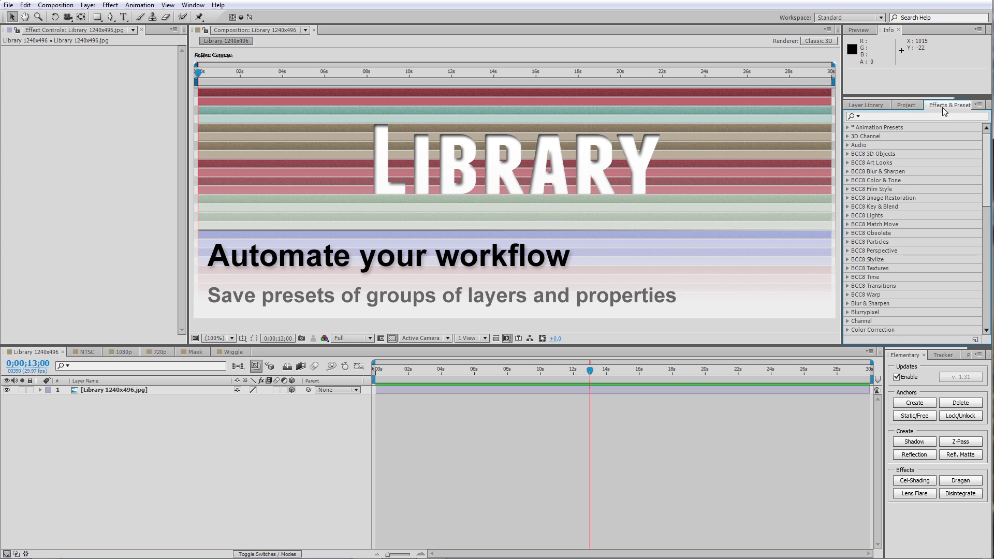
click(848, 128)
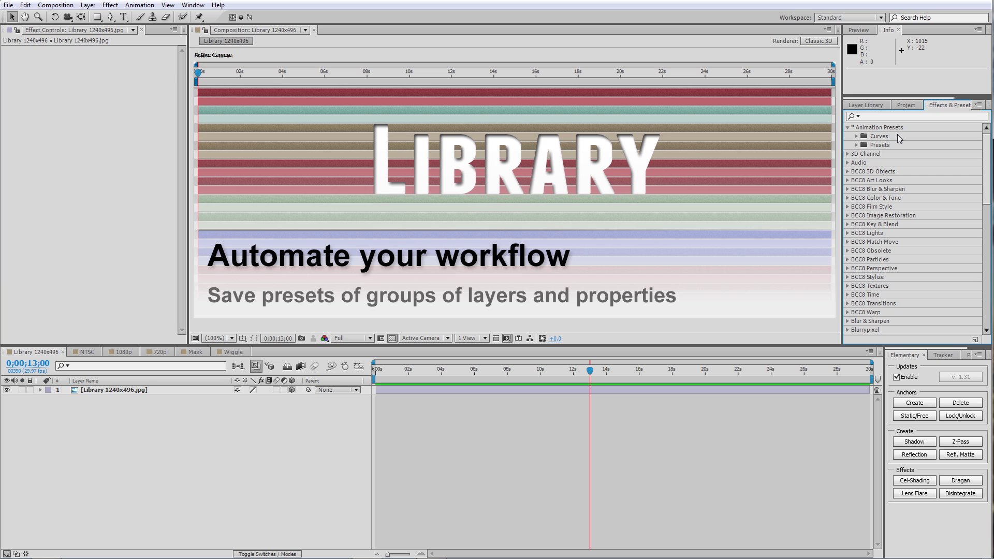
click(876, 106)
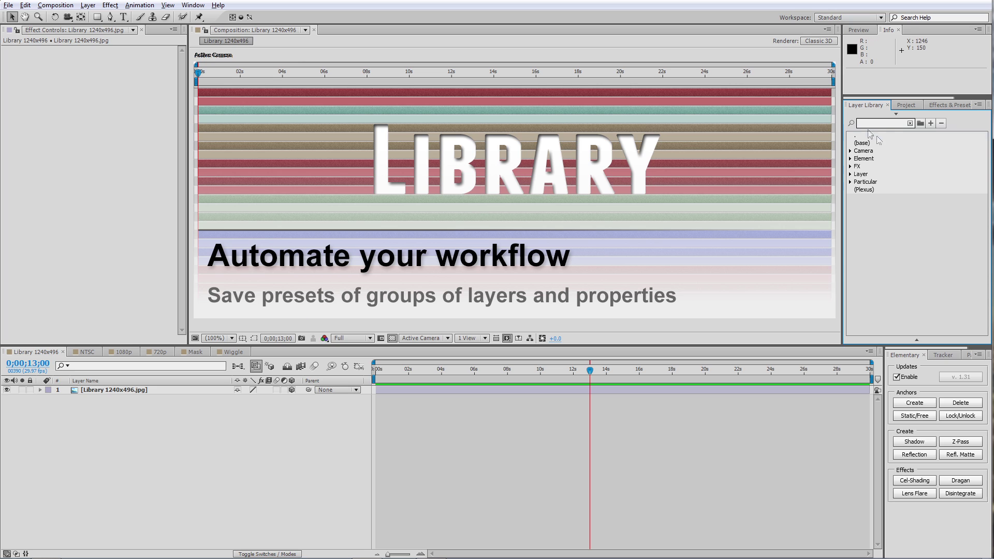
click(908, 229)
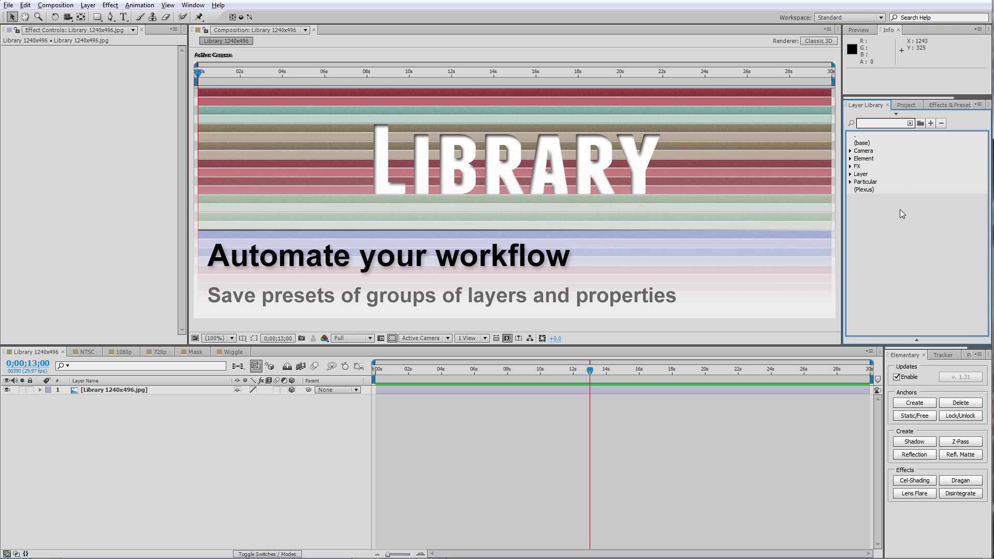
click(866, 152)
click(852, 151)
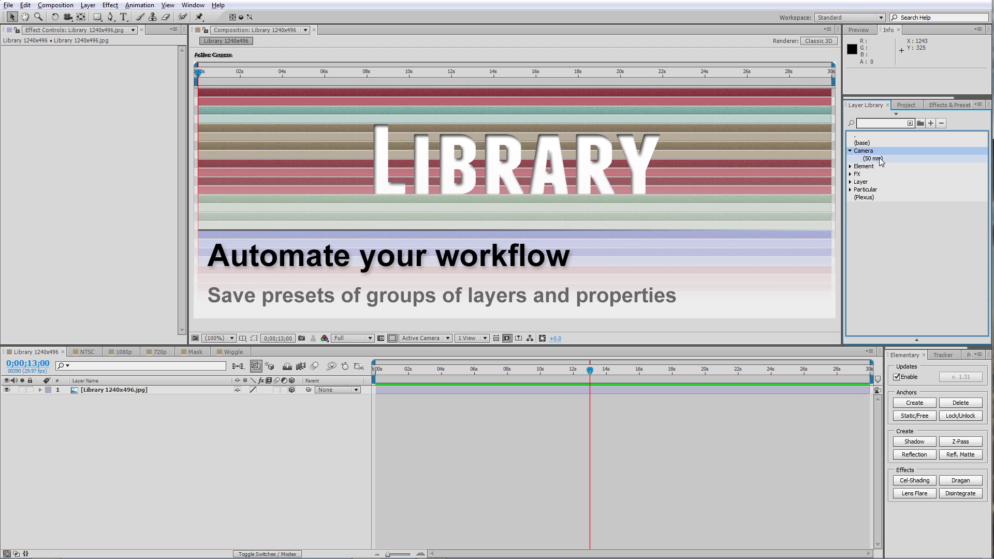
click(850, 150)
click(868, 144)
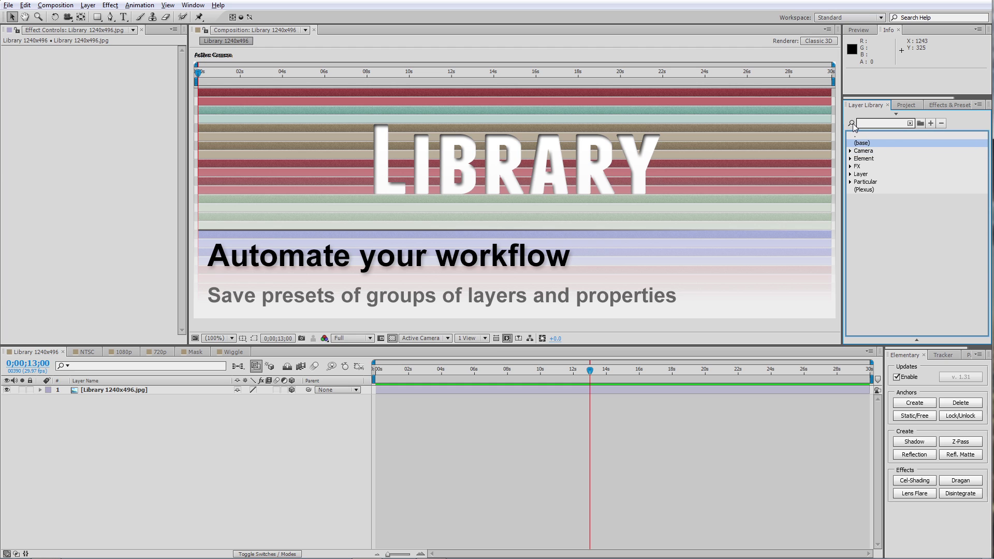
mouse_move(853, 126)
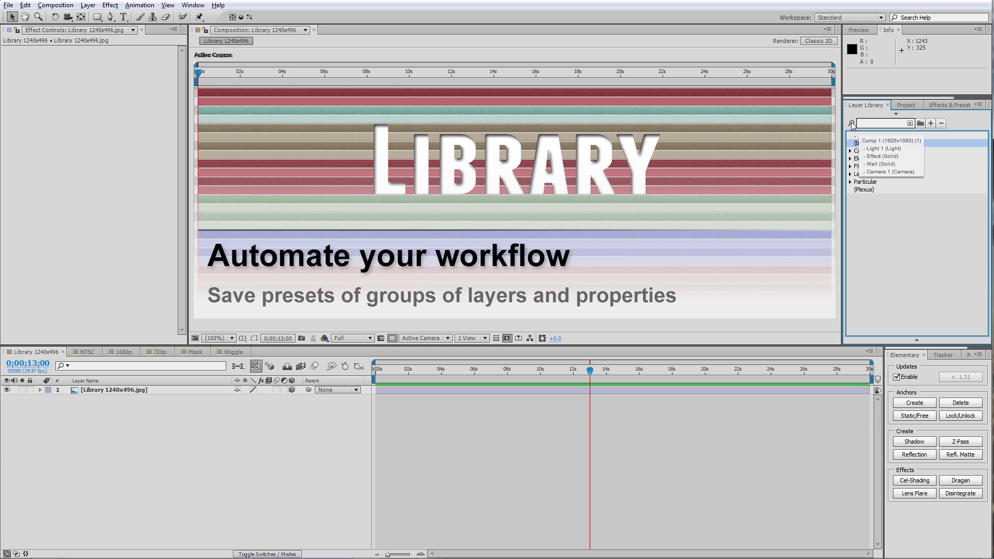
Delete the title image layer, load the (base) preset, and hide its Effect layer to reveal the wall.
click(161, 392)
key(Delete)
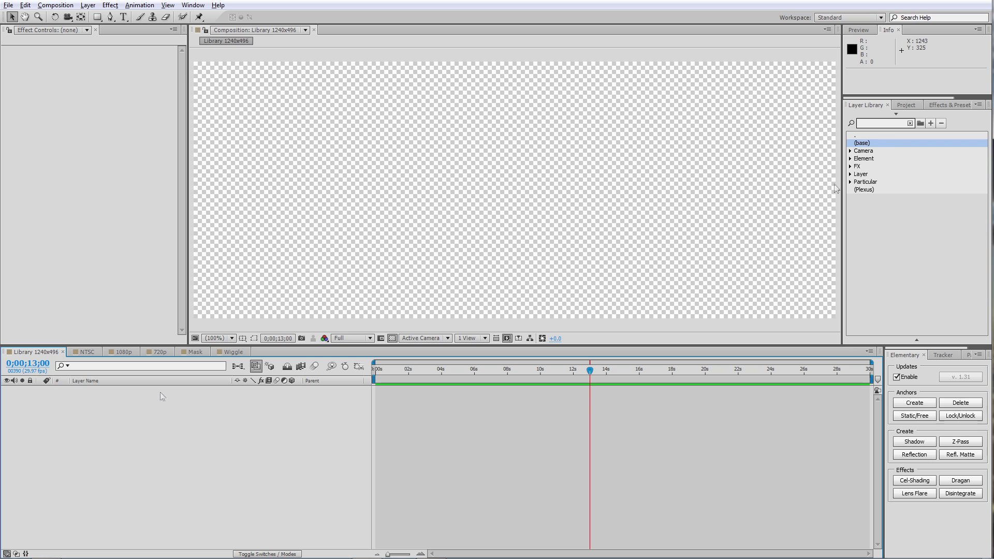
double_click(877, 142)
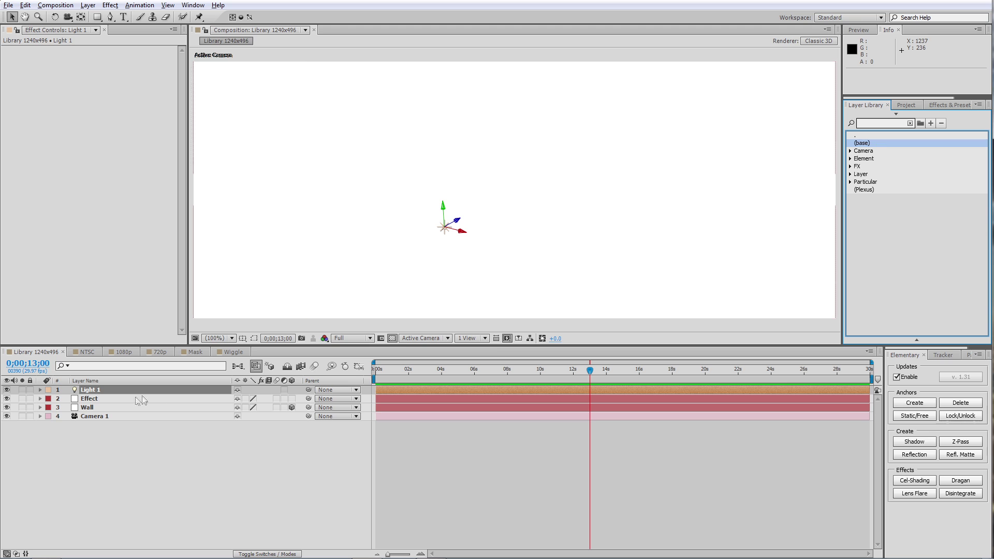
click(102, 401)
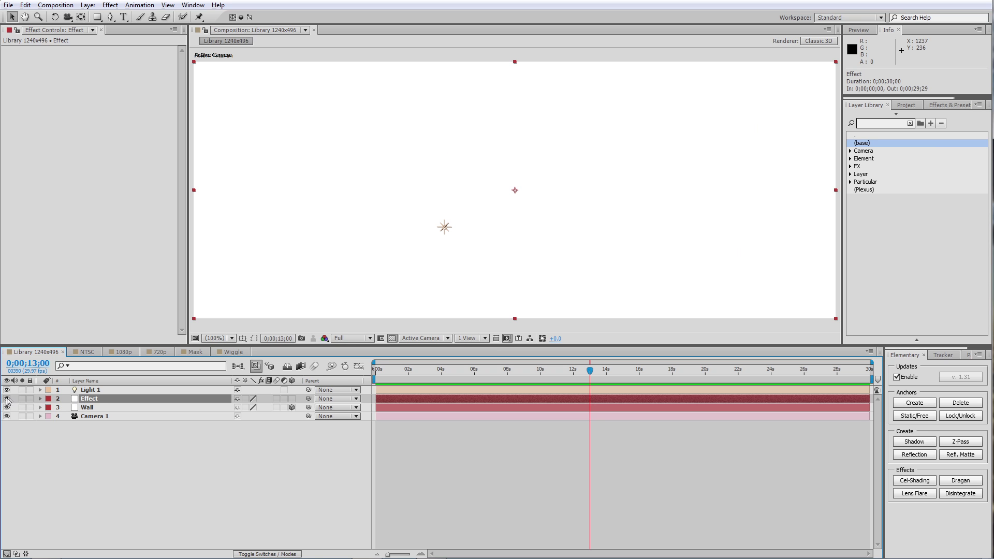
click(7, 399)
Select the Light 1, Effect, Wall and Camera 1 layers and delete them all.
click(96, 390)
ctrl+click(98, 417)
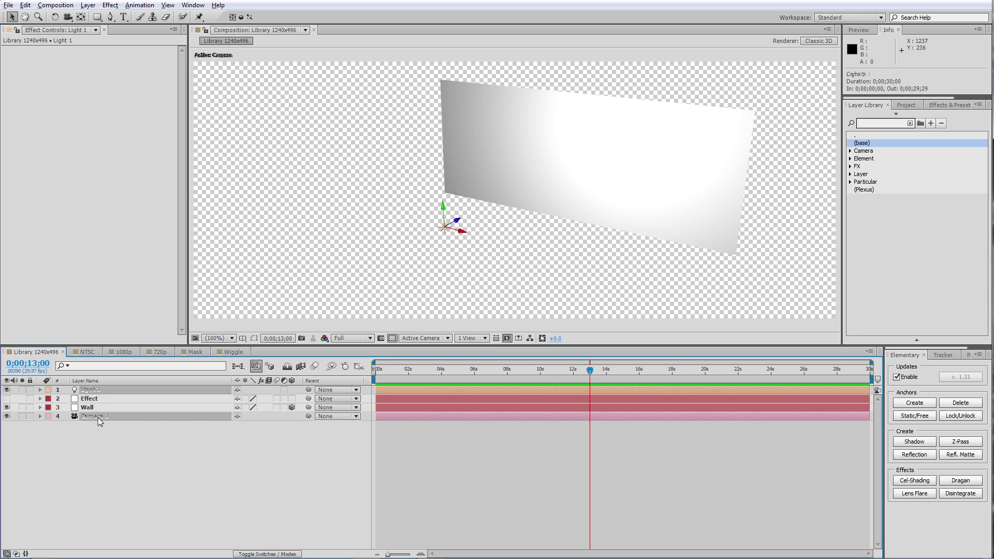
click(99, 408)
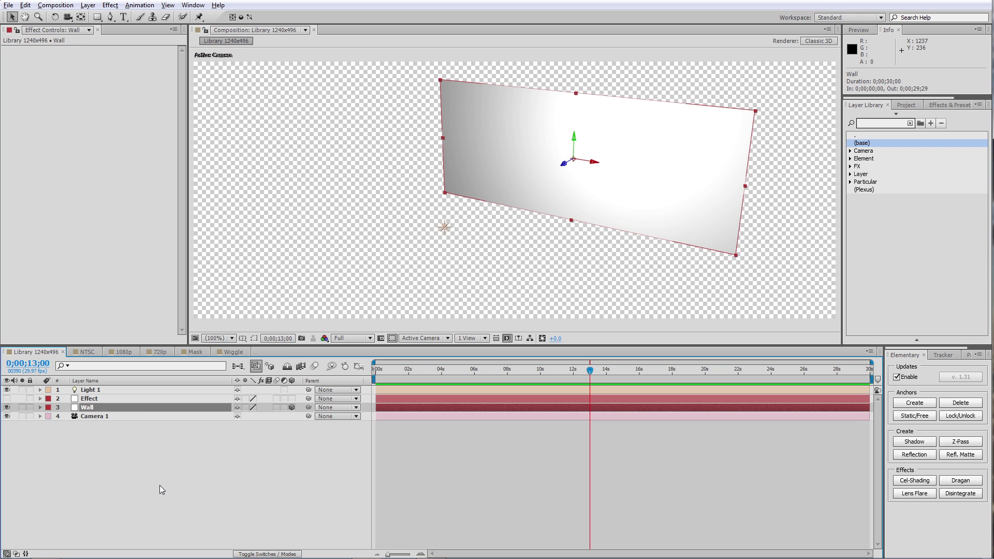
drag(127, 443, 169, 387)
key(Delete)
Expand the Element group, load the 1 anchor preset, and select the new Element layer.
click(863, 158)
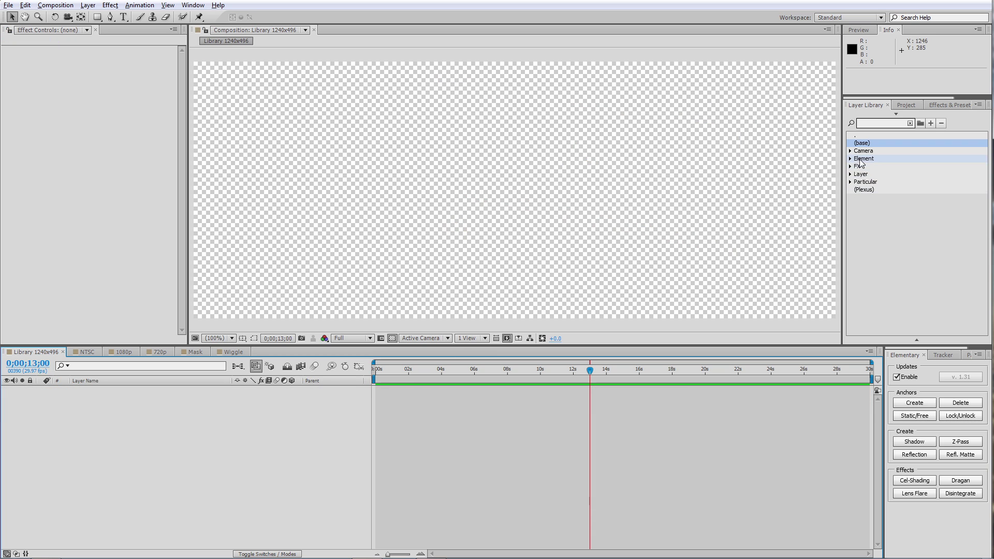
click(850, 158)
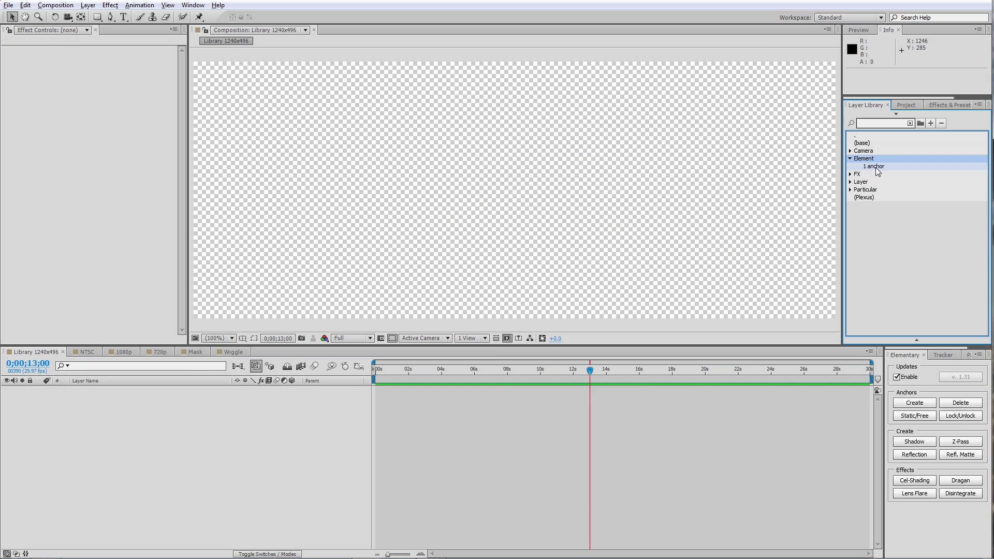
click(876, 167)
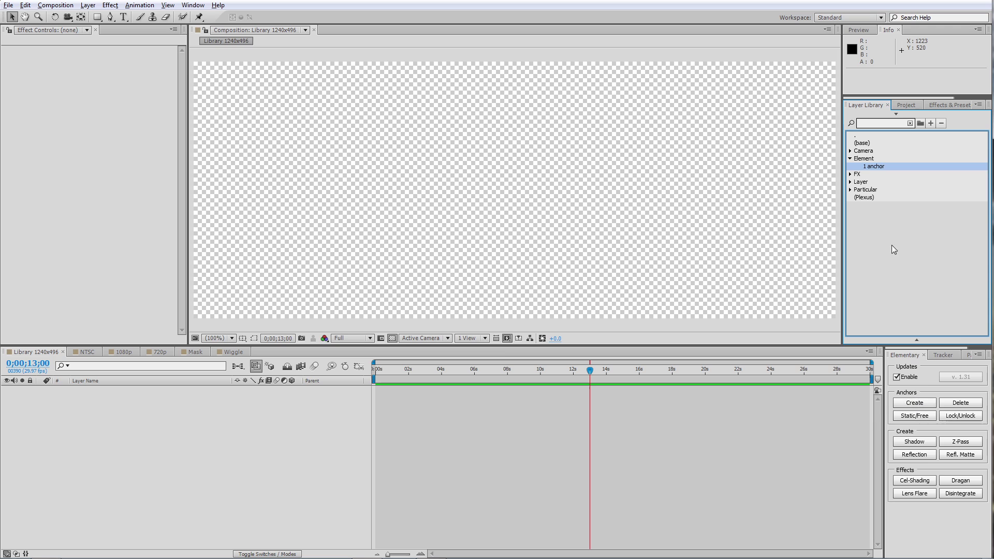
double_click(879, 167)
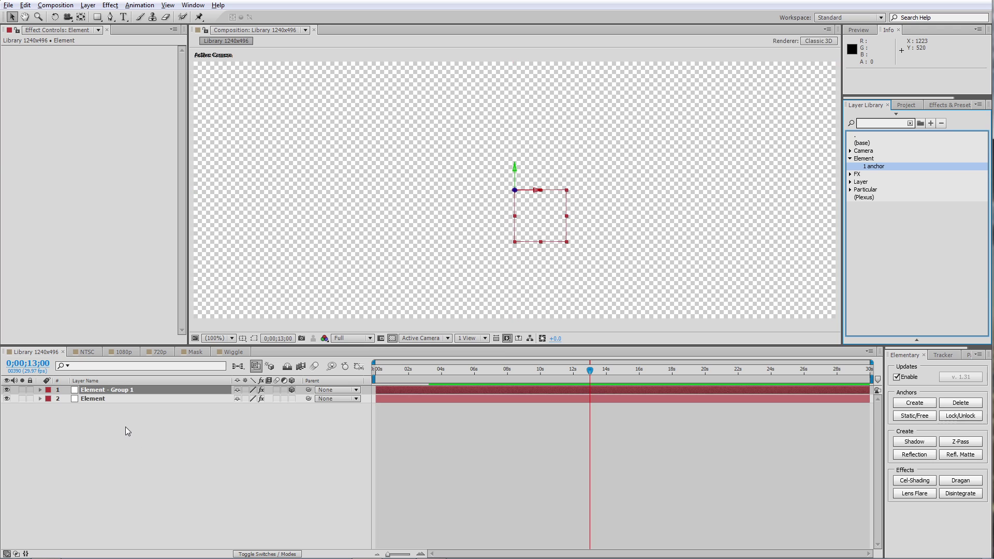
click(113, 401)
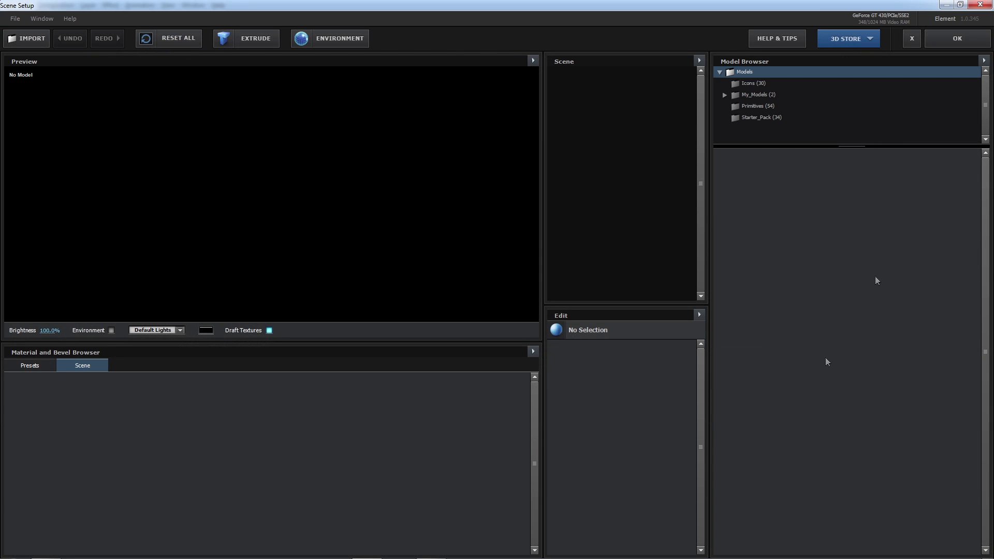
Load chair2 from My_Models and slide the Element - Group 1 anchor right to X 1045.
double_click(756, 95)
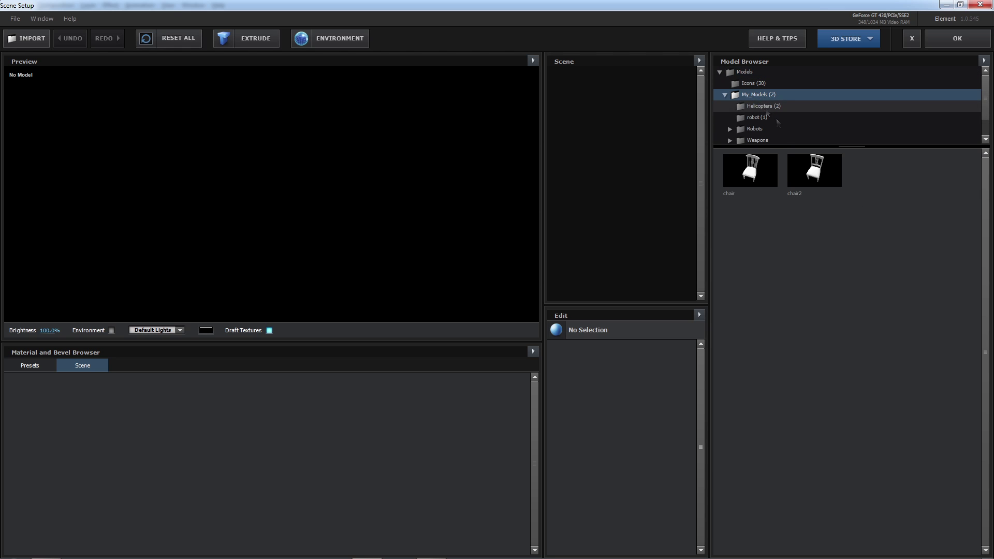
double_click(818, 176)
click(958, 38)
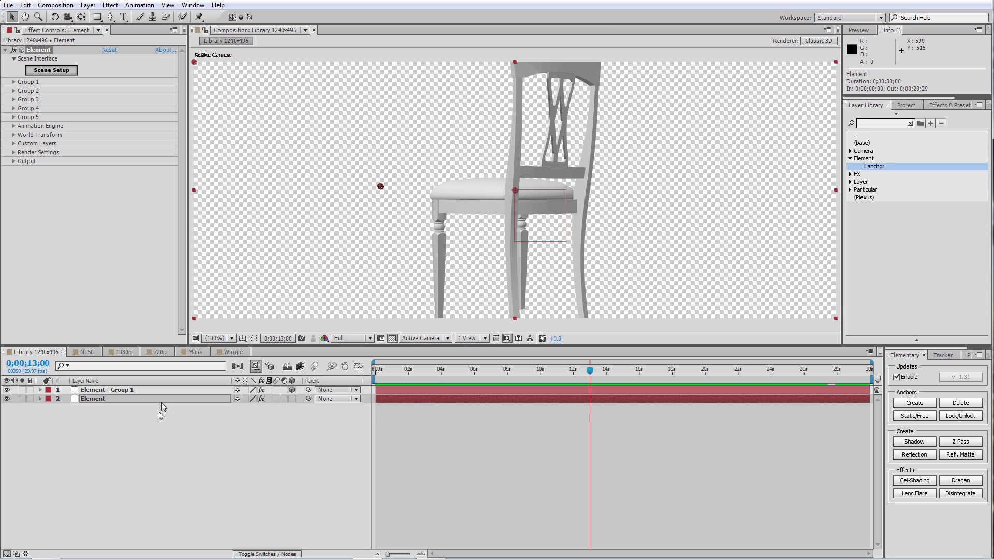
click(115, 390)
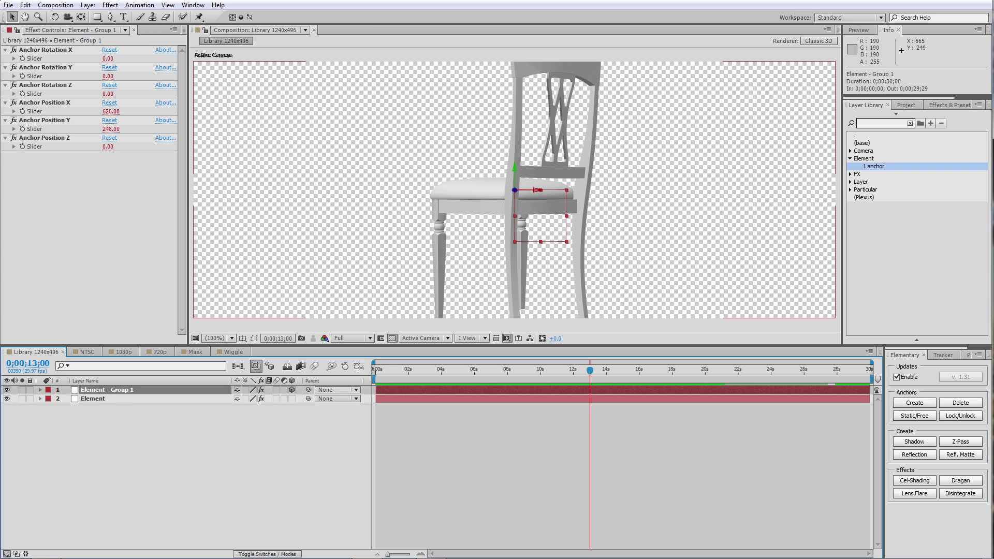
drag(538, 191, 759, 190)
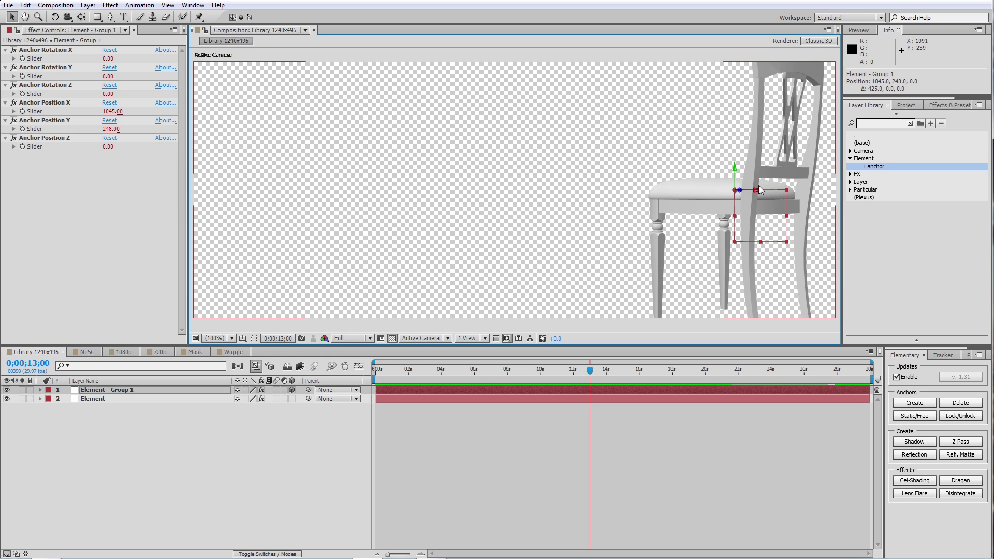
Select both the Element and Element - Group 1 layers and delete them.
click(212, 397)
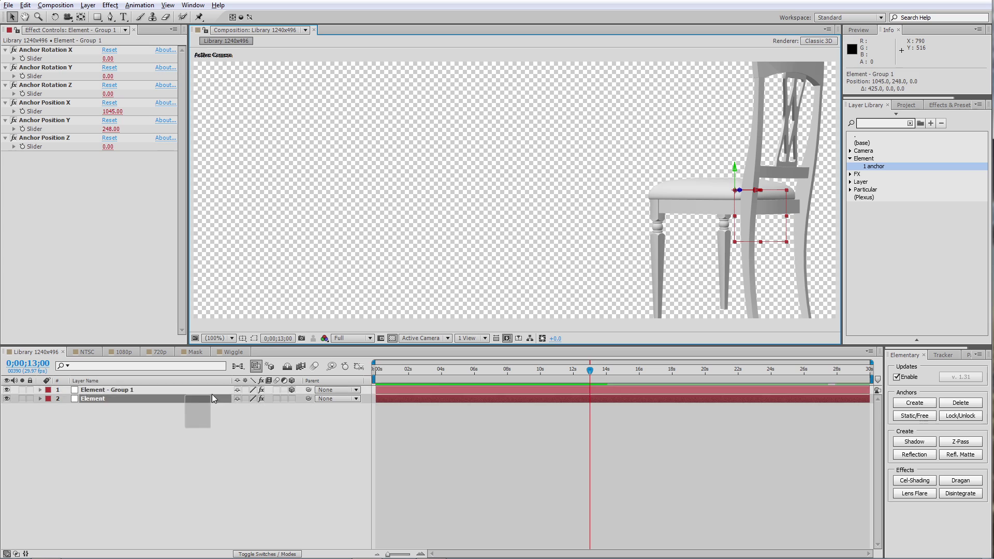
key(ctrl+a)
key(Delete)
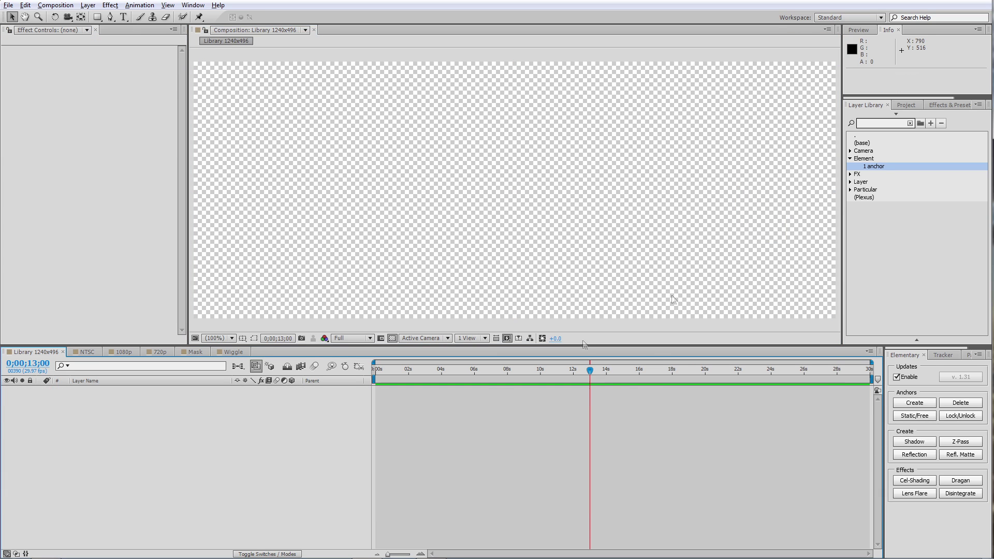
Reload the (base) preset, add the 1 anchor preset, and open Scene Setup for the Effect layer.
double_click(870, 145)
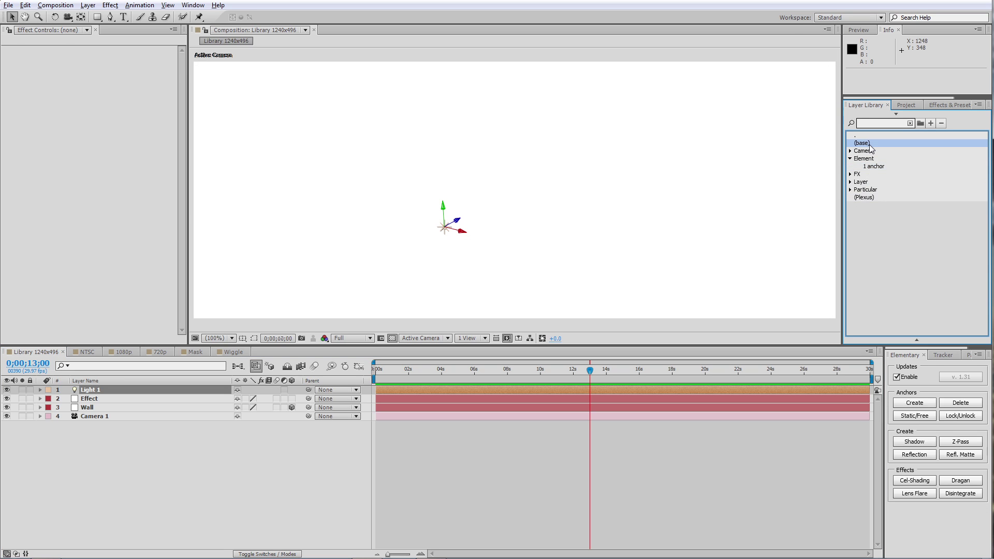
click(133, 400)
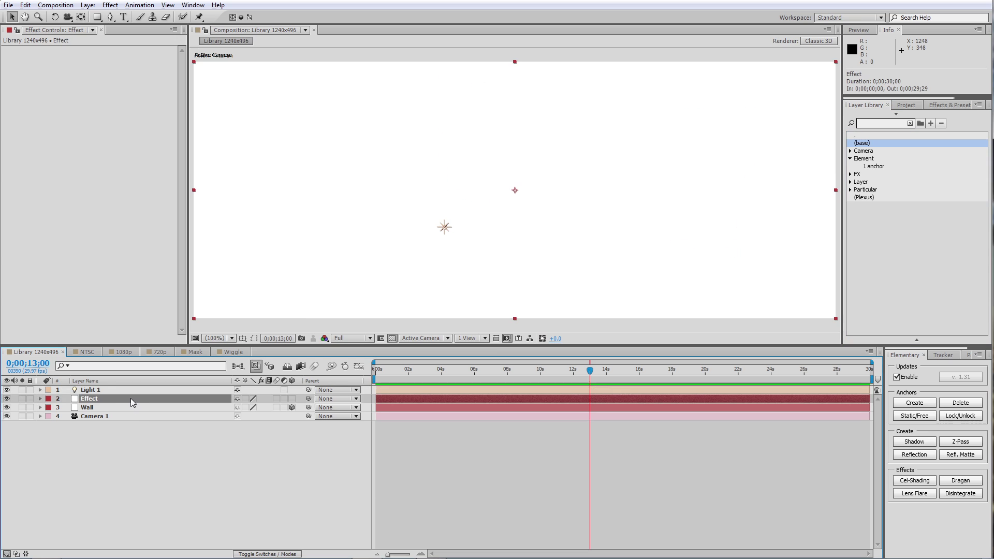
click(878, 167)
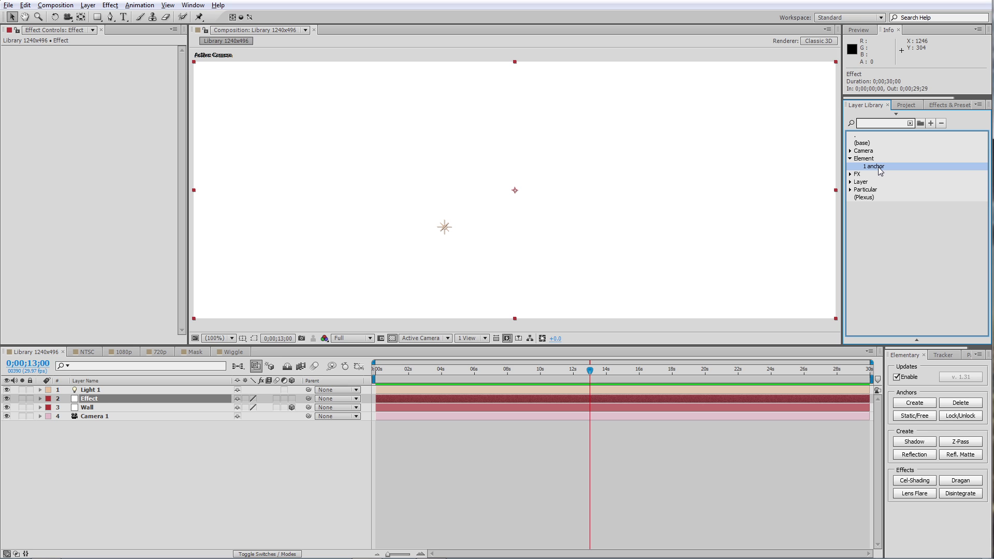
double_click(880, 168)
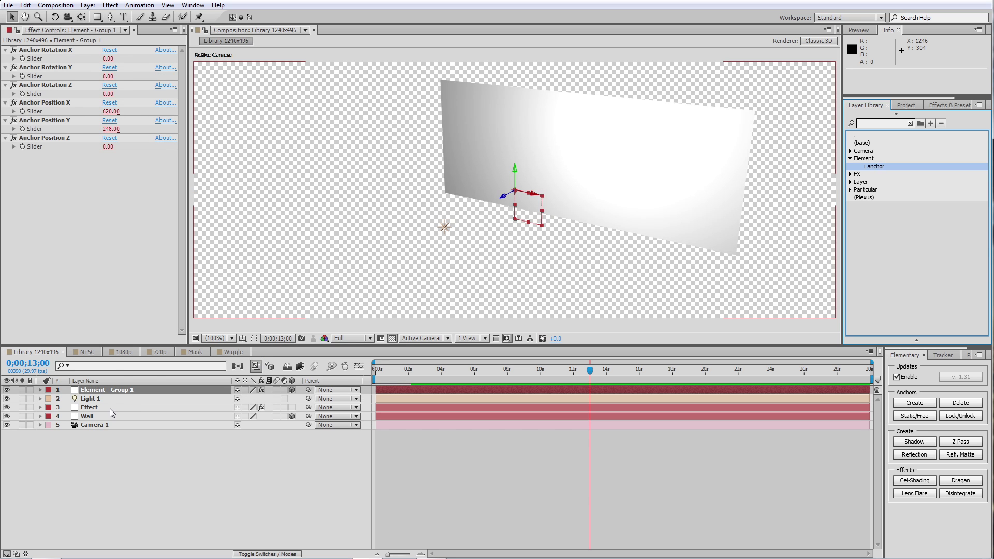
click(109, 409)
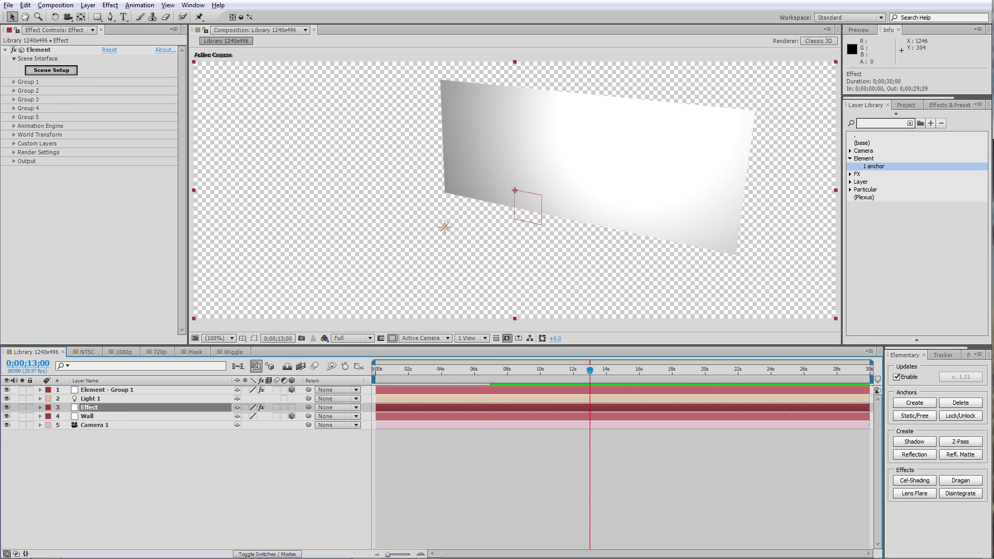
click(51, 70)
Load chair2 from My_Models and nudge the anchor's X position from 620 to about 617.58.
double_click(759, 94)
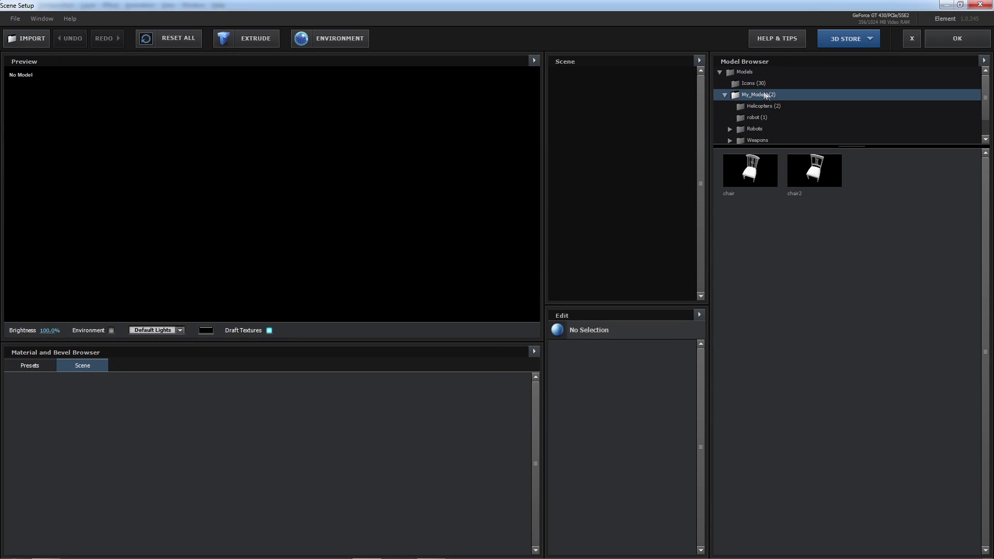
click(808, 167)
click(957, 38)
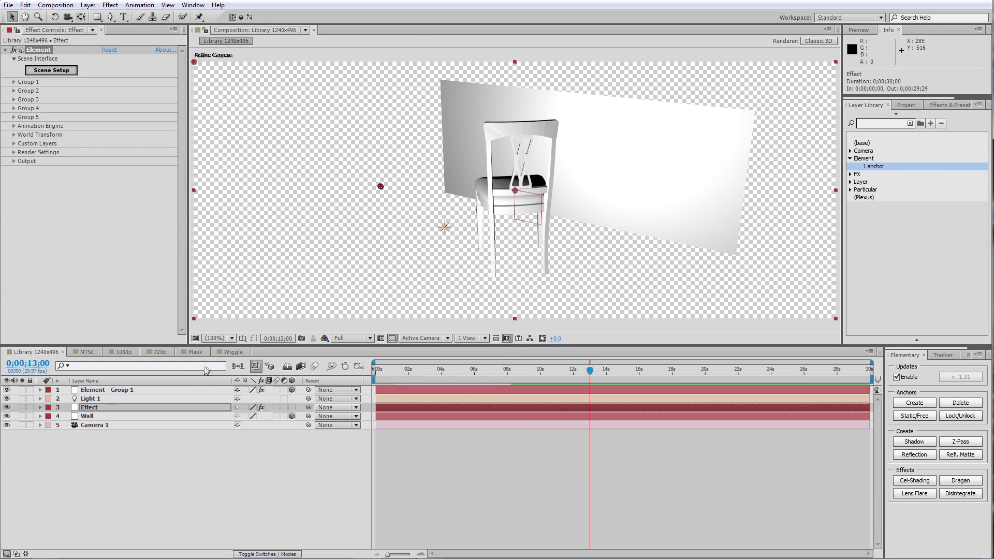
click(184, 392)
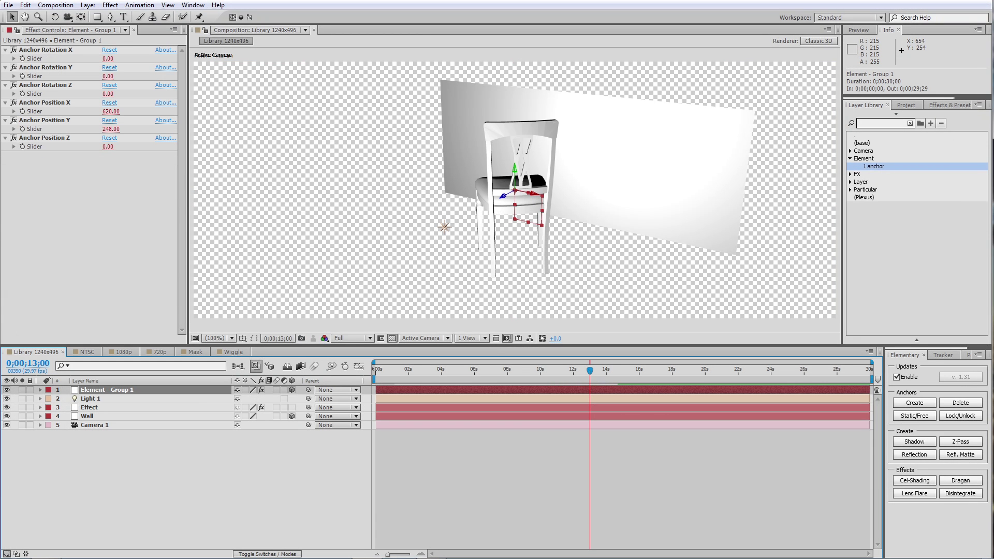
drag(532, 193, 518, 195)
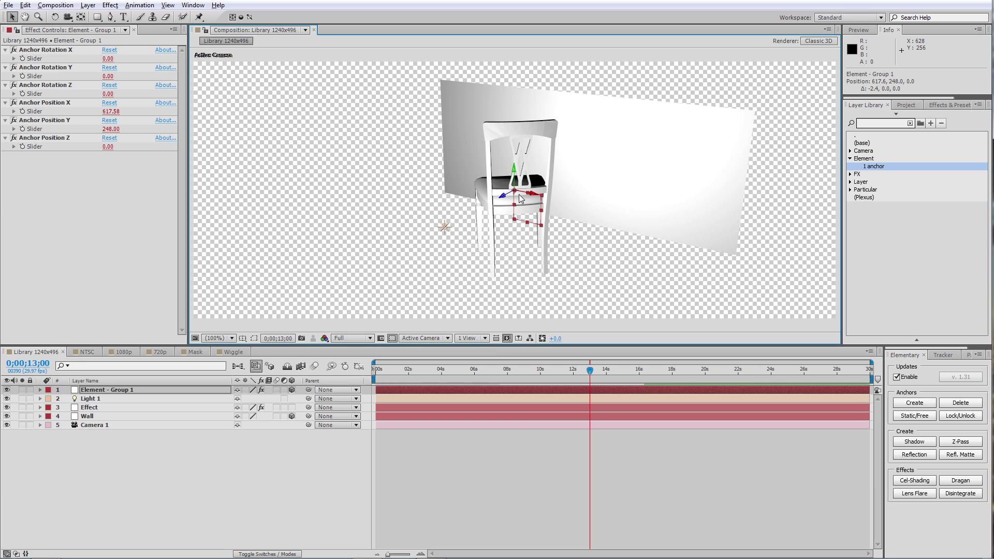
With the Effect and Wall layers selected, create a Reflection of the chair on the wall.
click(110, 410)
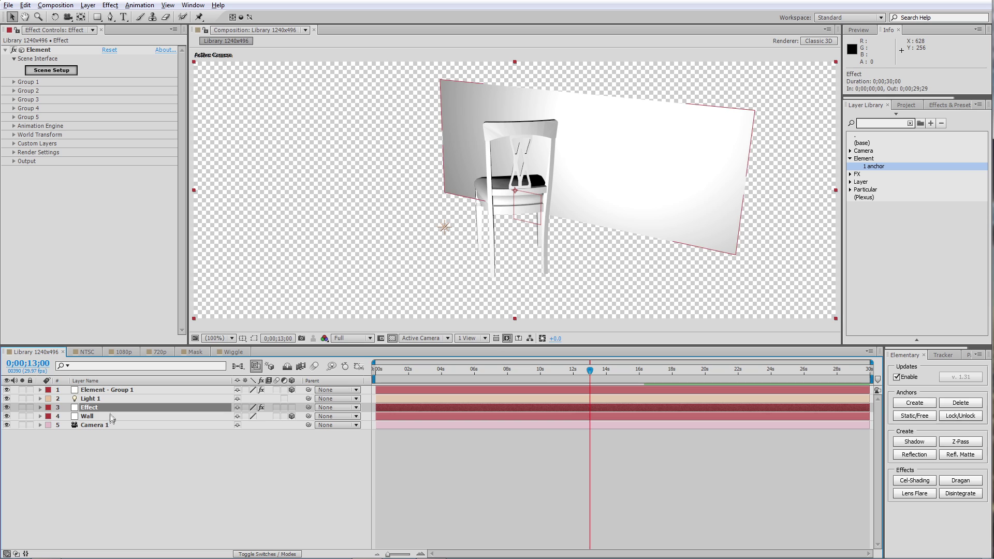
shift+click(110, 417)
click(915, 454)
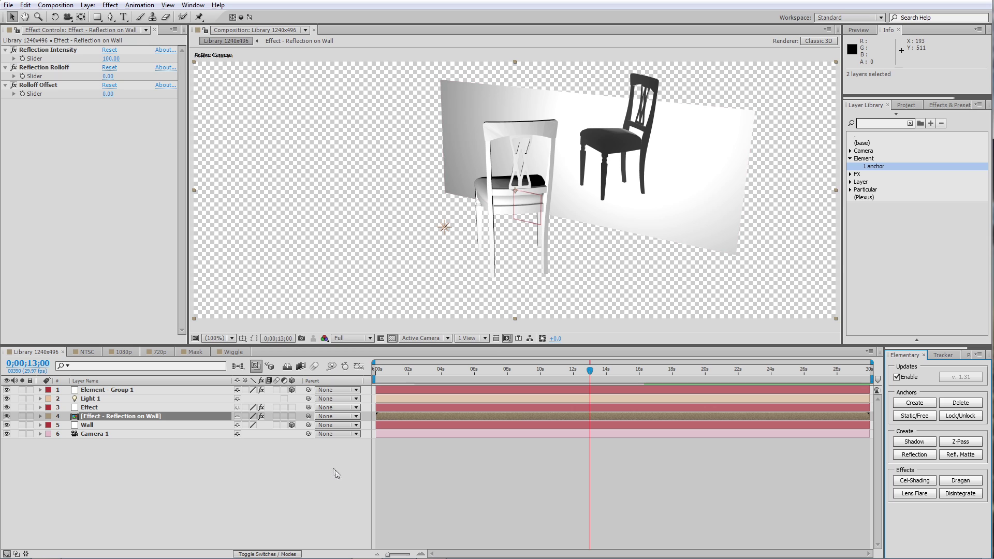
Deselect the new Reflection on Wall layer and switch to the empty NTSC composition.
click(281, 482)
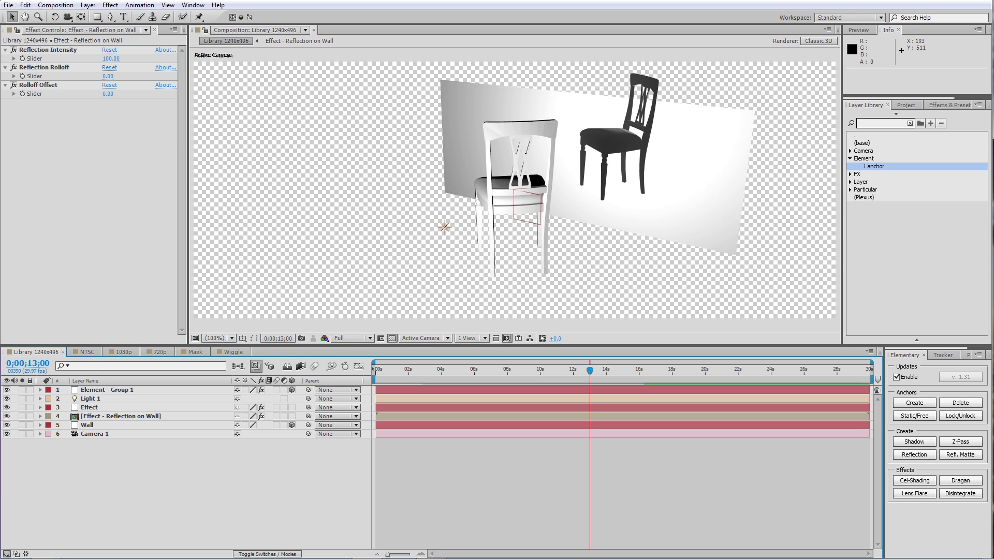
click(87, 352)
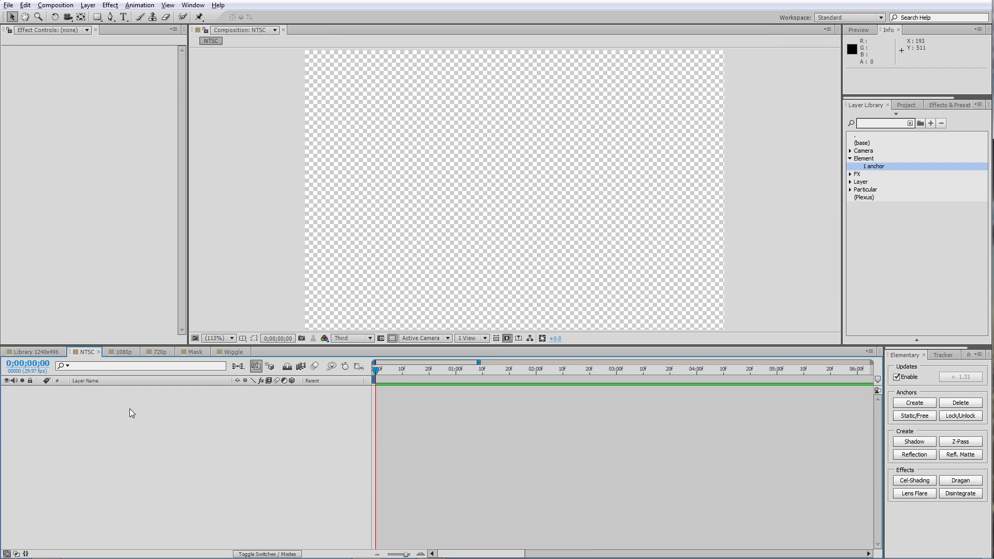
Apply the (base) preset to the NTSC composition and select its Effect layer.
click(862, 142)
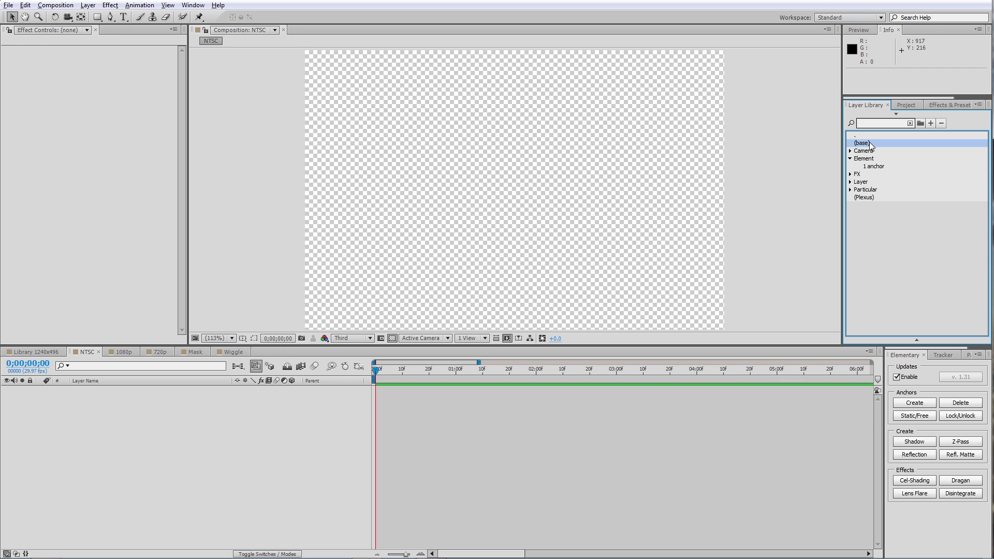
double_click(871, 146)
click(103, 405)
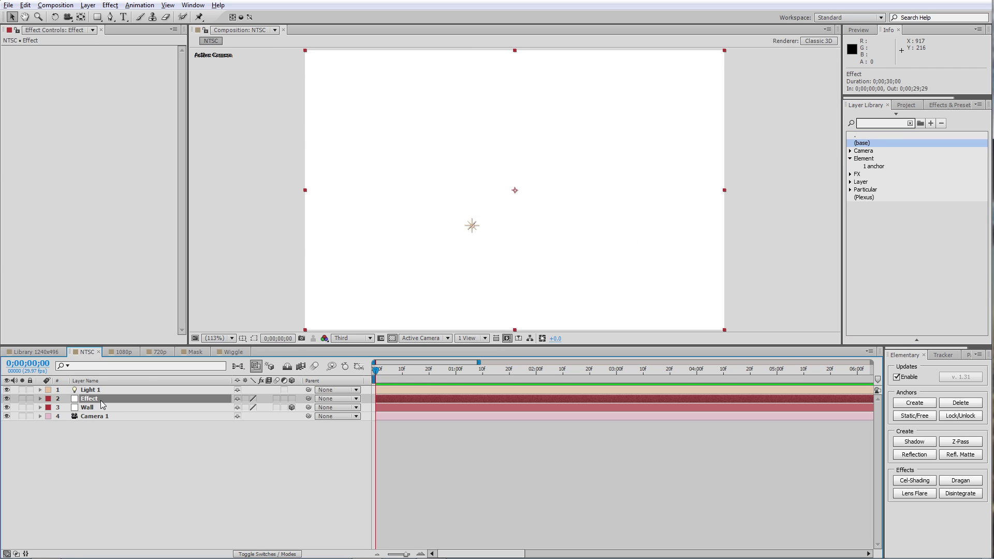
Apply the (base) preset to the 1080p composition and select its Effect layer.
click(123, 354)
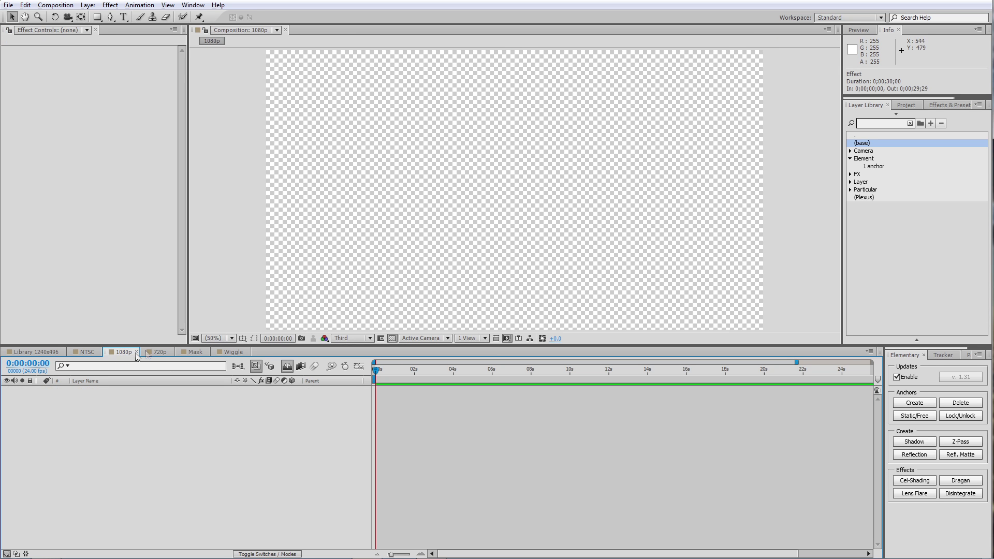
double_click(863, 146)
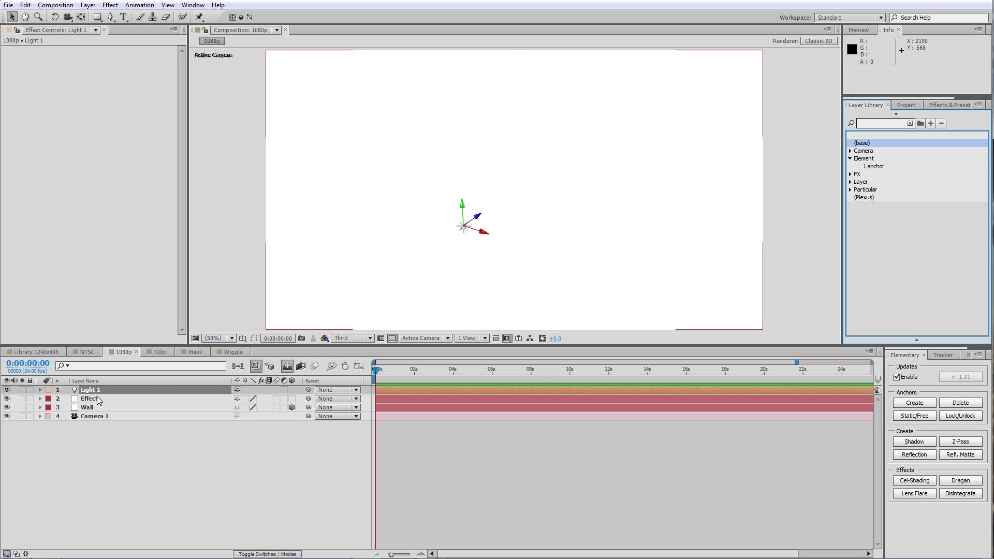
click(98, 399)
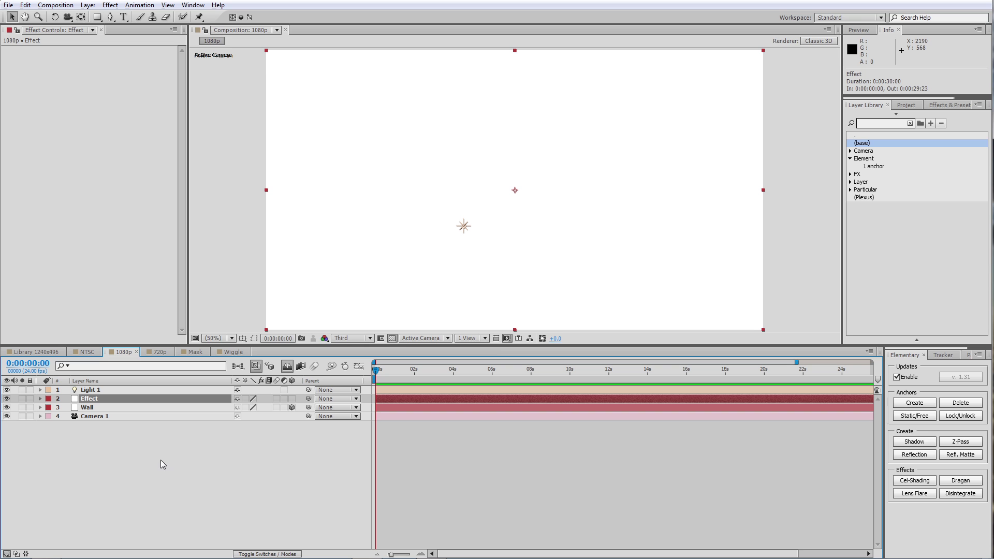
In the 720p box comp, show the six walls' Opacity and orbit Camera 1 to view from below.
click(150, 352)
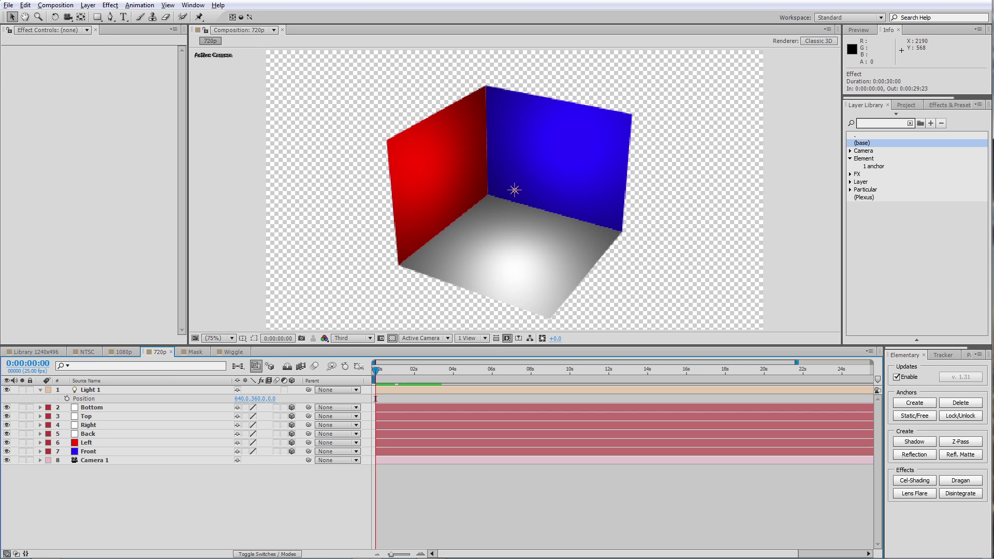
click(117, 407)
shift+click(118, 451)
drag(452, 235, 373, 239)
key(ctrl+z)
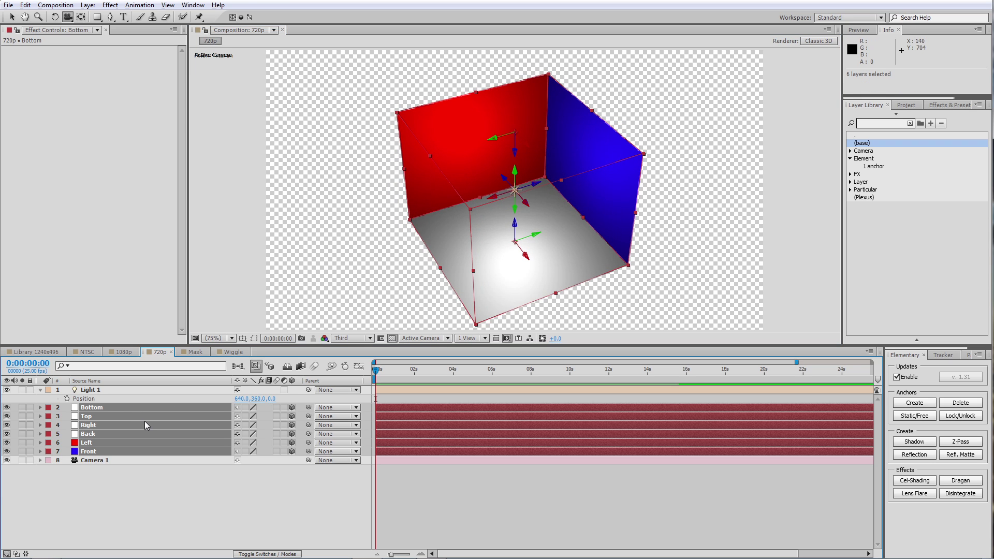
key(t)
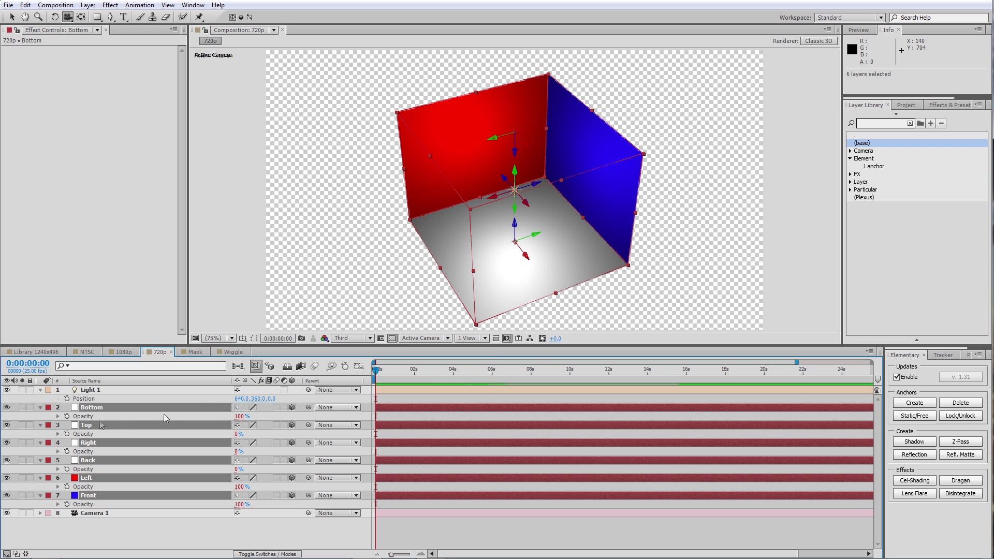
drag(494, 250, 361, 338)
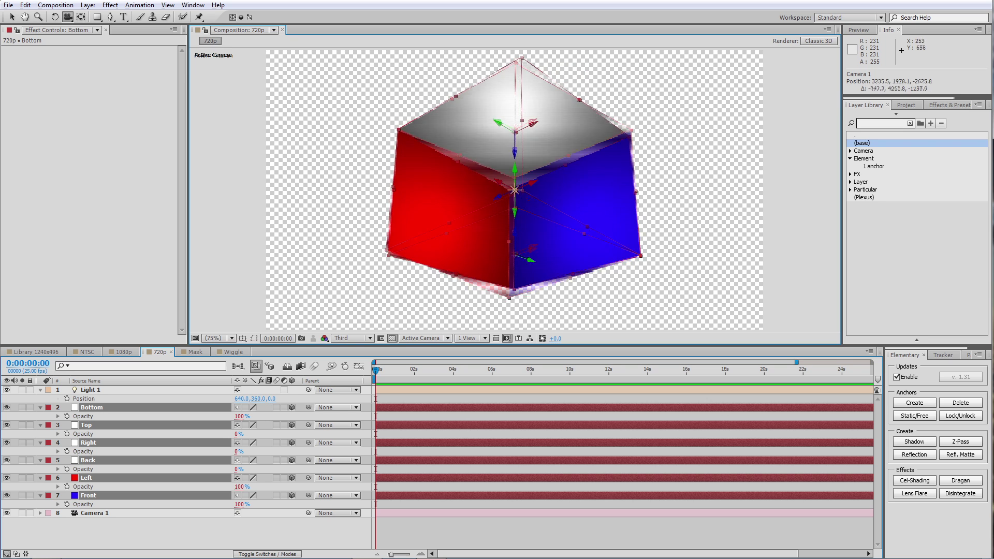
click(40, 408)
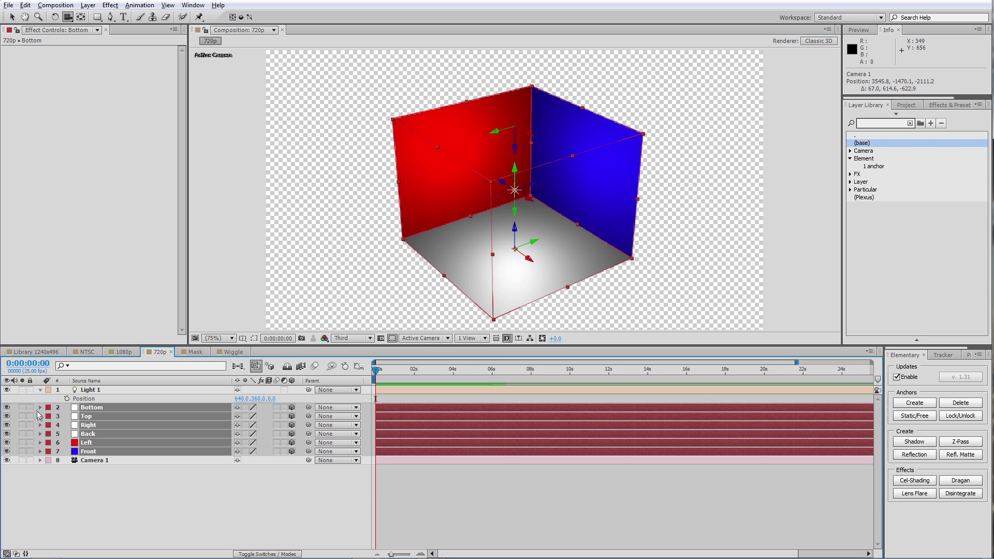
Expand the Layer Library's update and folder options and tick Unlock in the Folder section.
click(897, 114)
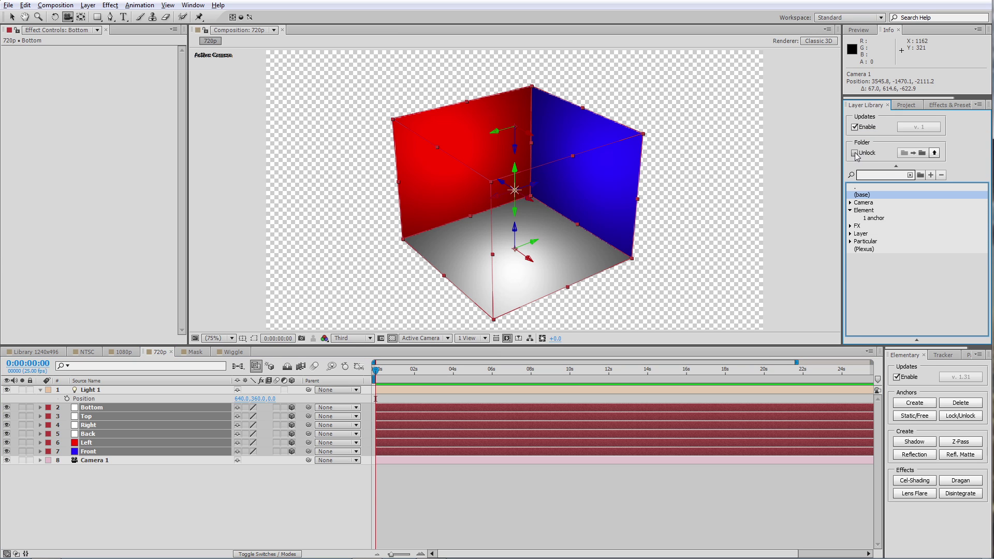
click(854, 153)
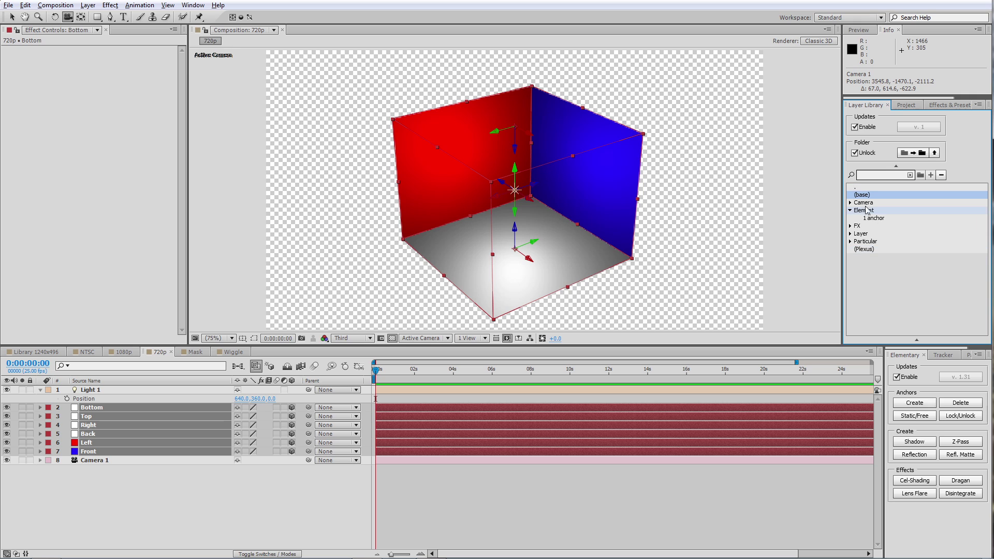
Search the Layer folder for 'Bo' to find (Box), then attempt adding a preset and dismiss the warning.
click(861, 233)
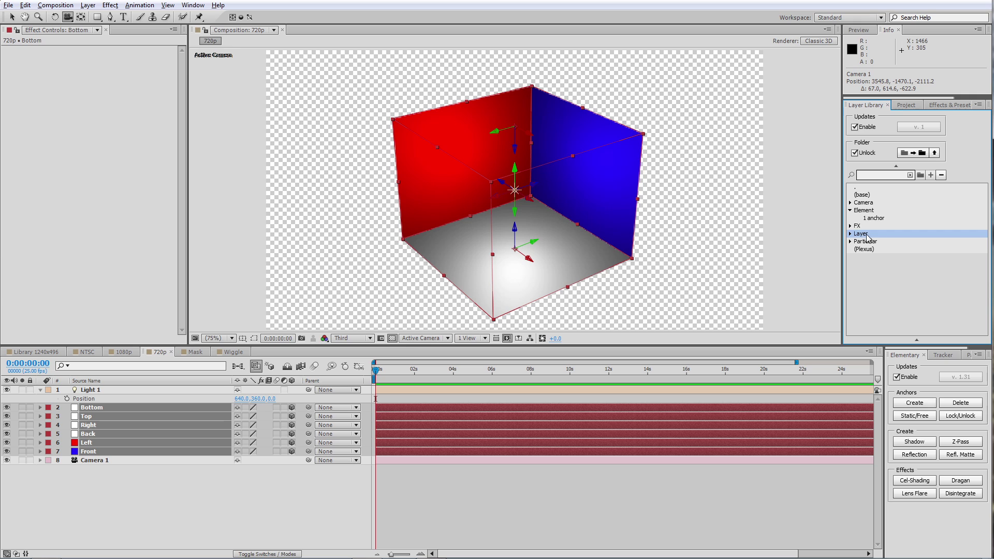
click(883, 175)
text(Box)
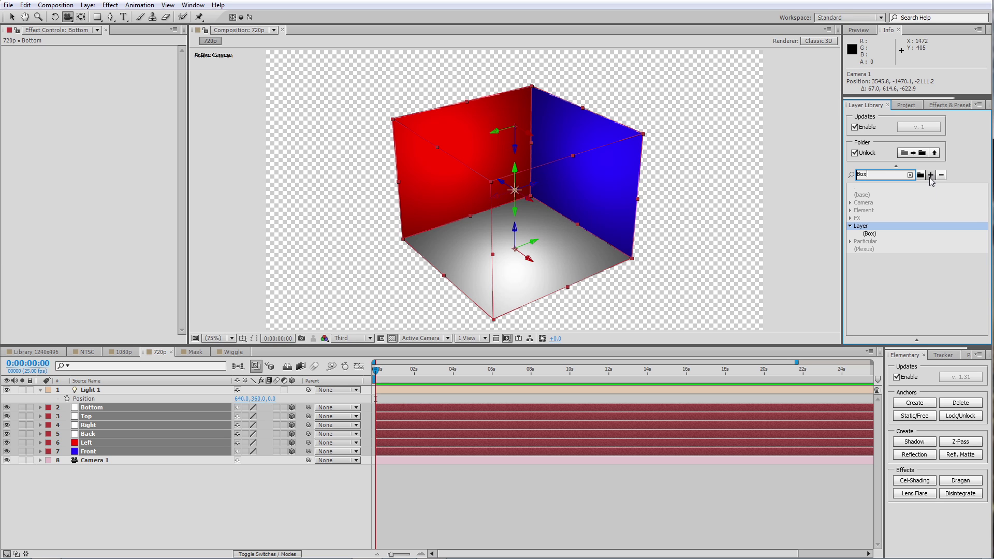
click(930, 176)
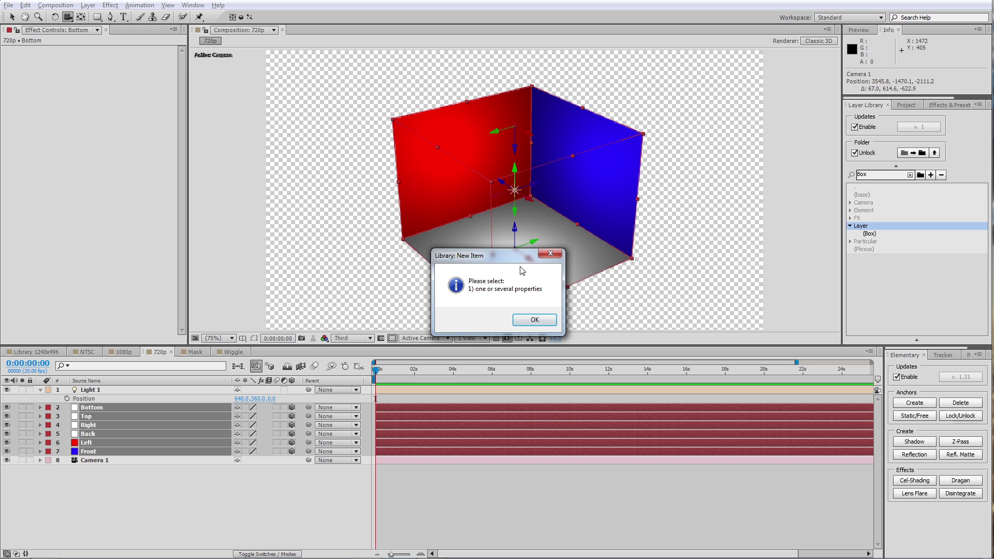
drag(511, 264, 453, 269)
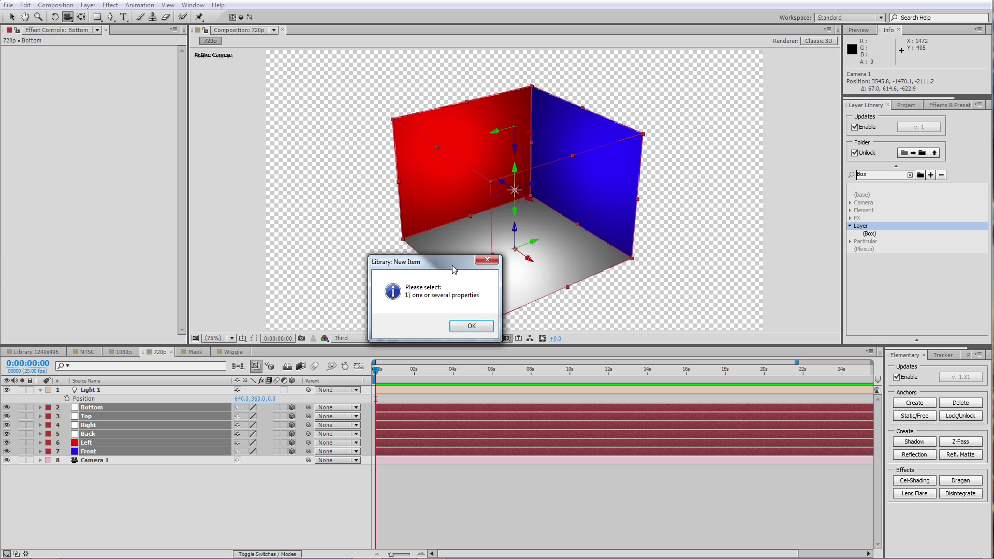
click(471, 326)
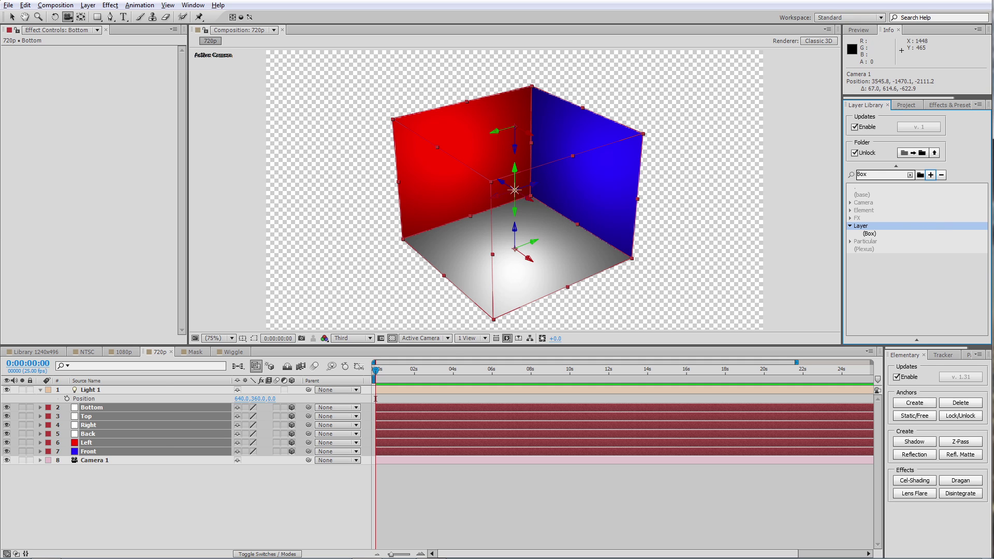
Remove the old (Box) preset and save the six selected wall layers as a new (Box) in Layer.
click(931, 177)
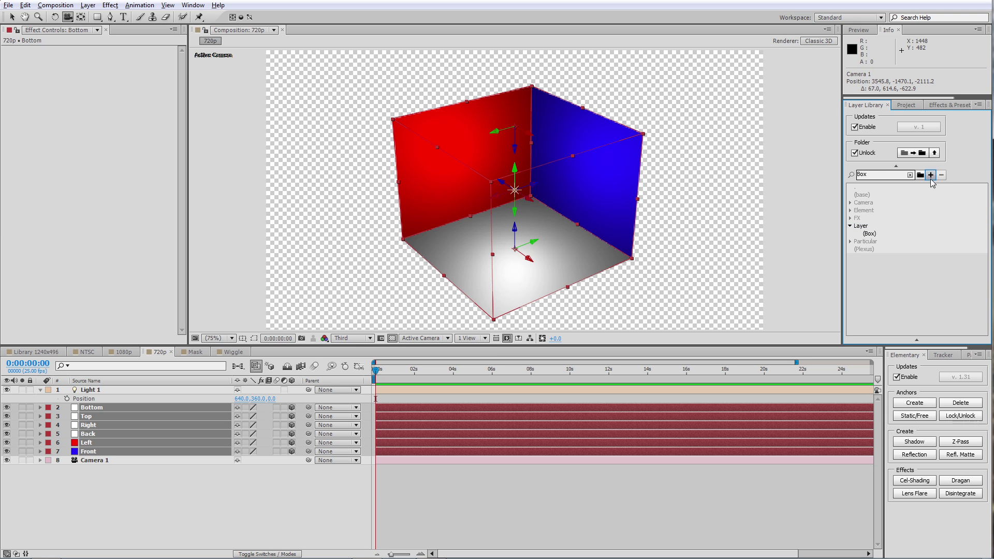
click(917, 234)
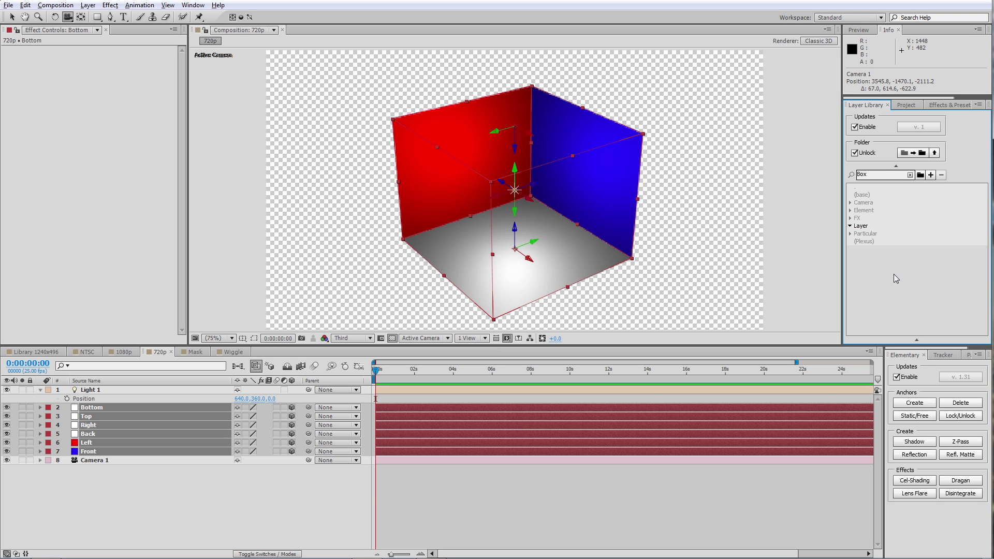
click(875, 228)
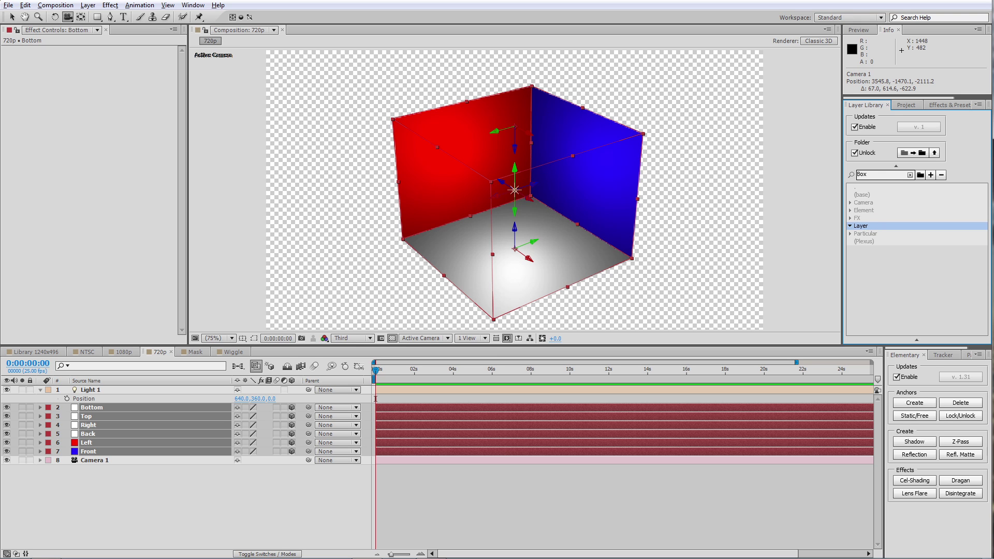
click(931, 175)
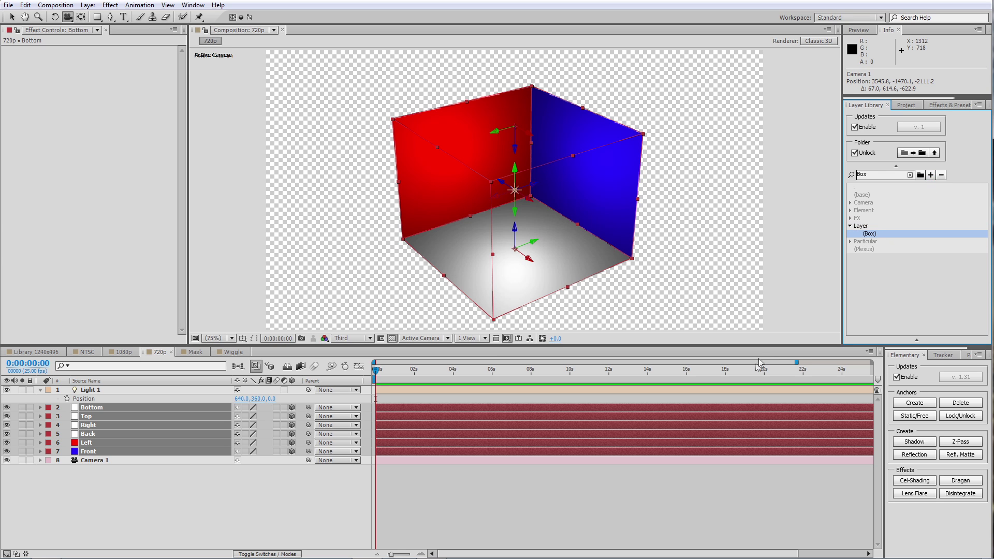
click(123, 352)
Clear the 1080p comp's four layers, then add the 50 mm camera and Box presets.
drag(112, 421, 158, 377)
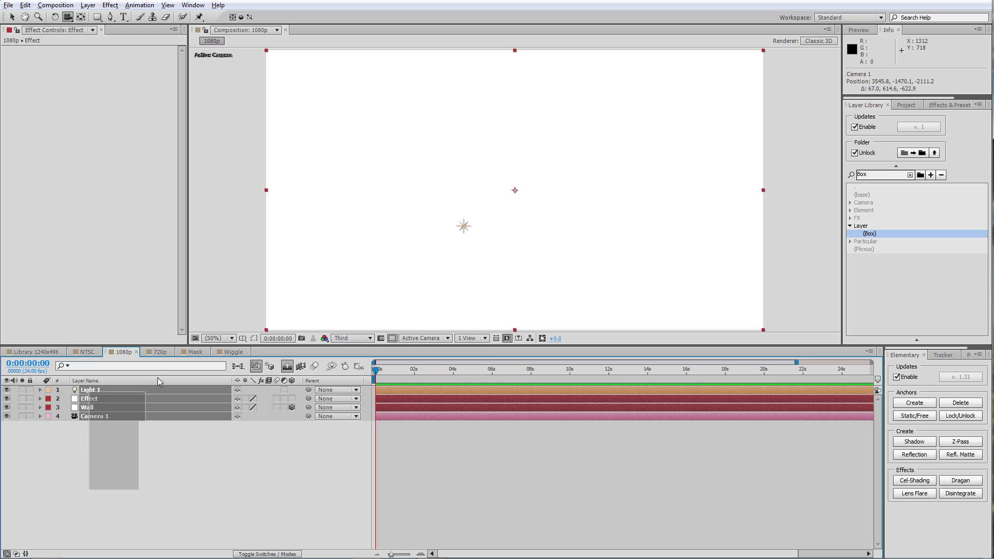
key(Delete)
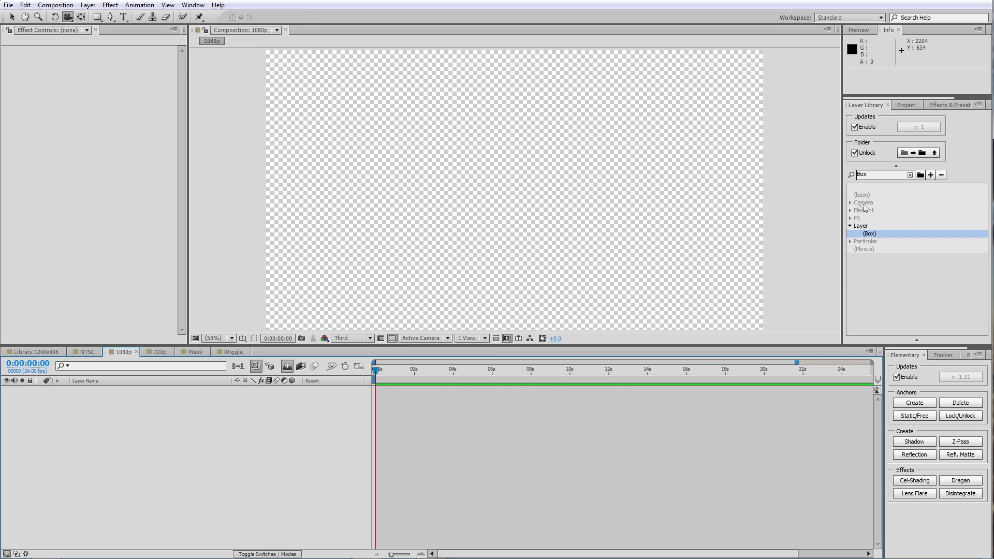
click(910, 175)
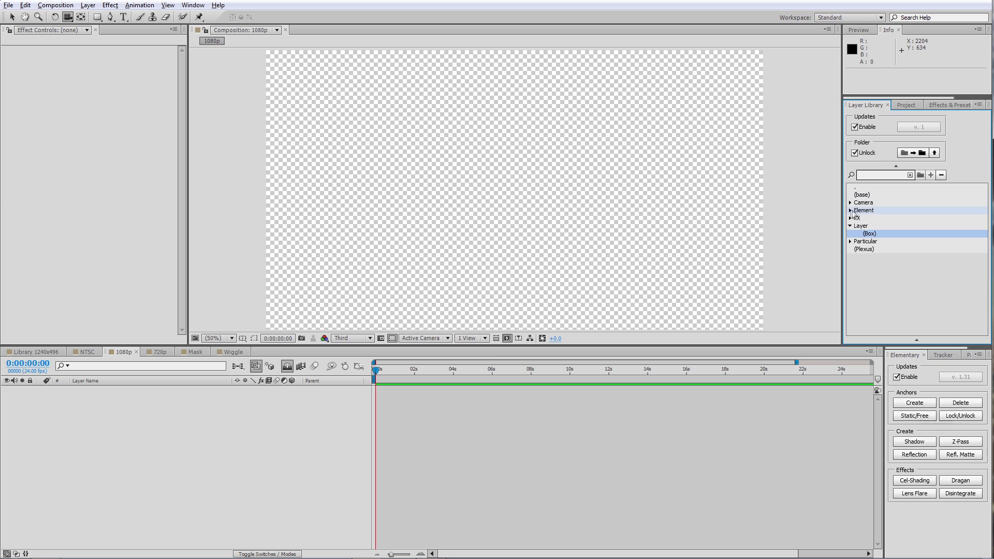
click(850, 203)
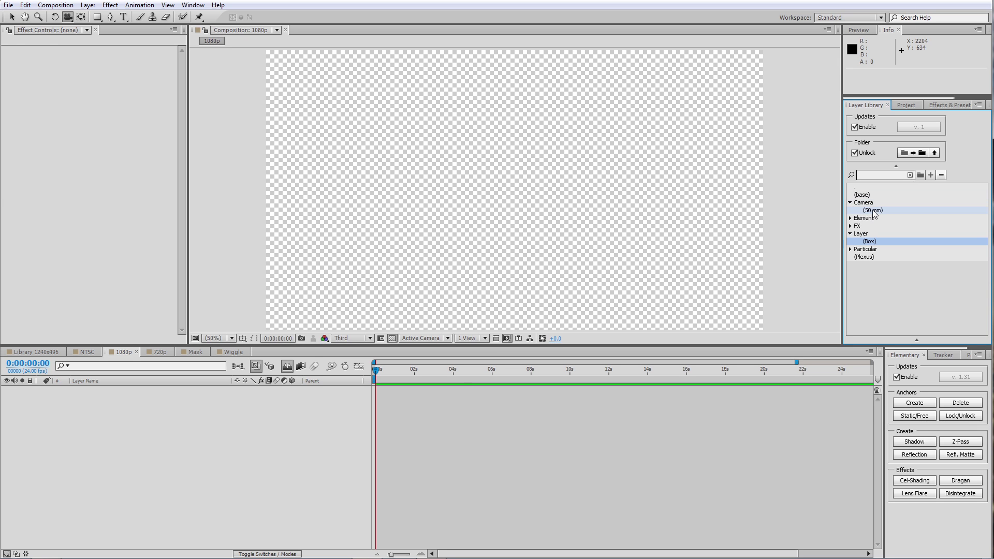
double_click(873, 210)
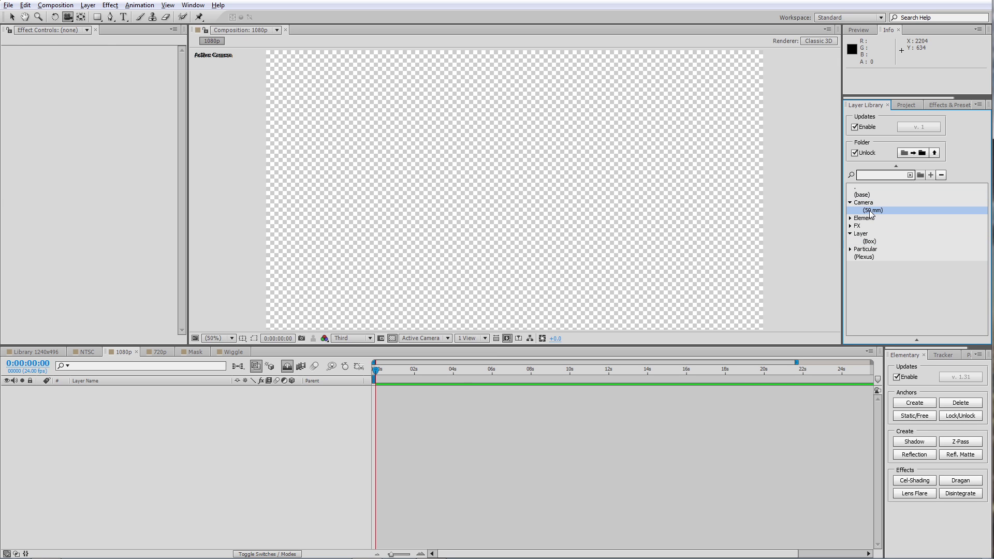
double_click(869, 242)
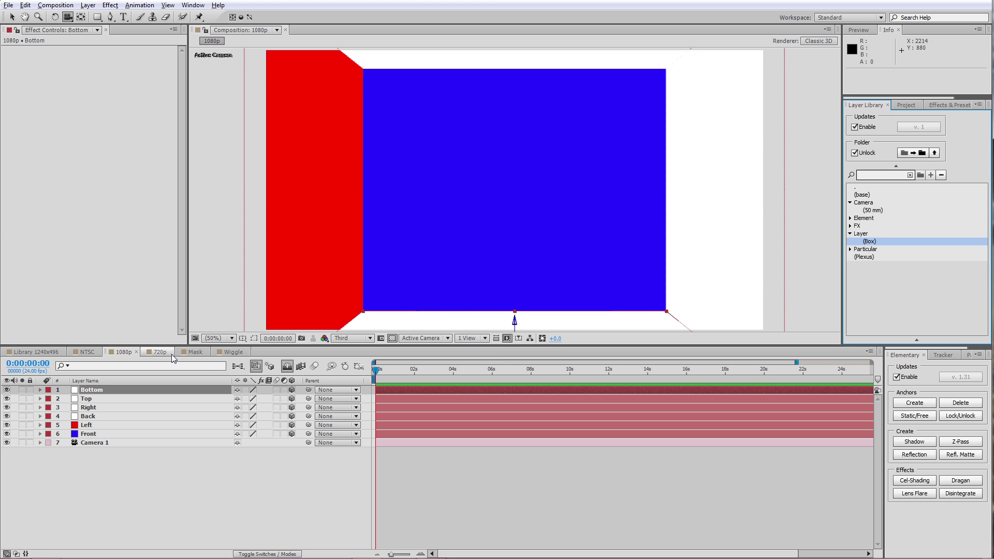
Add a new point light layer to the 1080p composition.
right_click(520, 474)
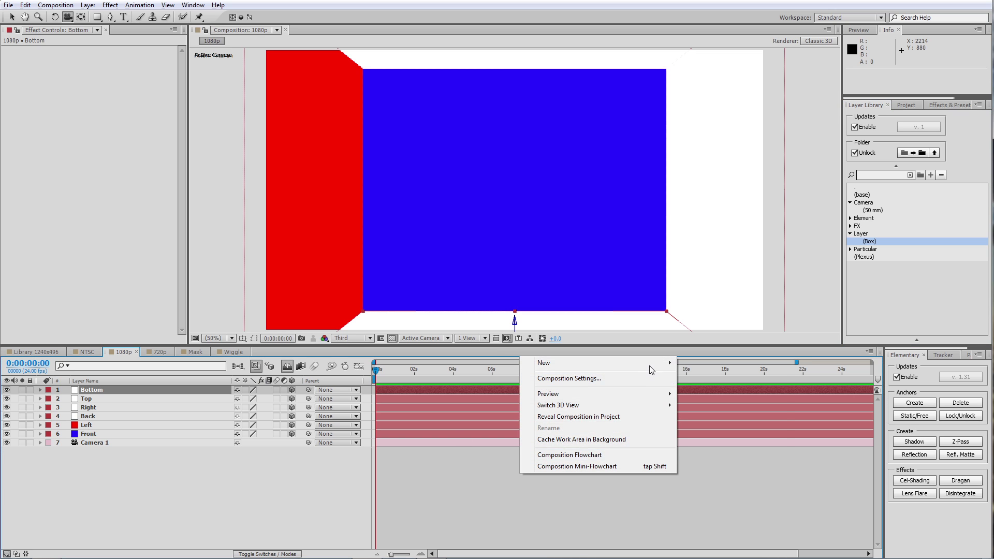
mouse_move(652, 369)
click(688, 397)
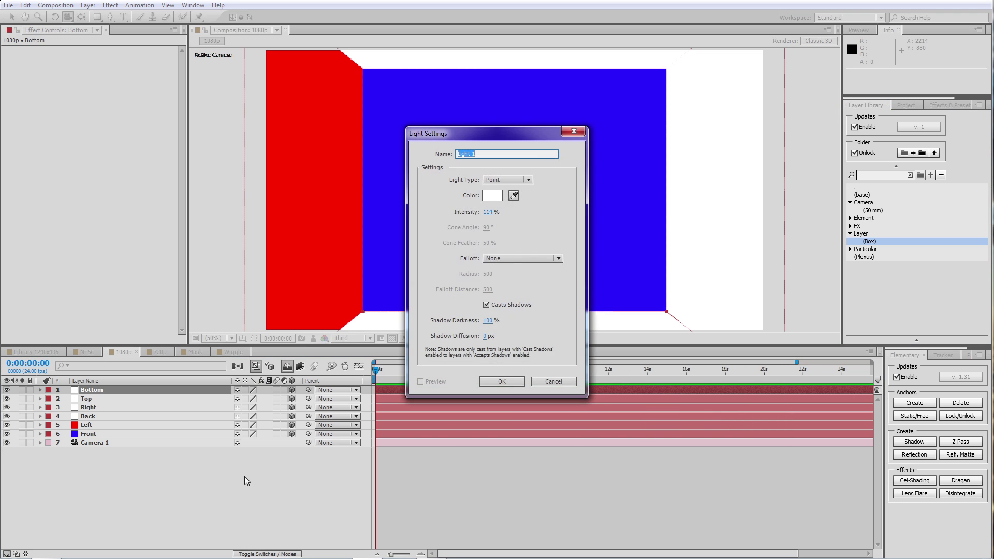
click(502, 381)
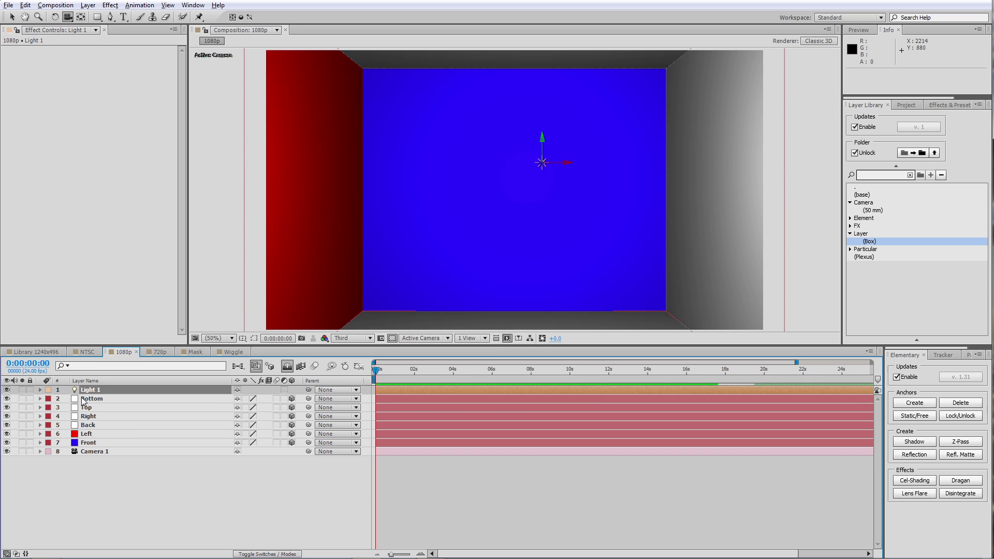
Set Light 1's Position to 960, 540, 0.
click(40, 390)
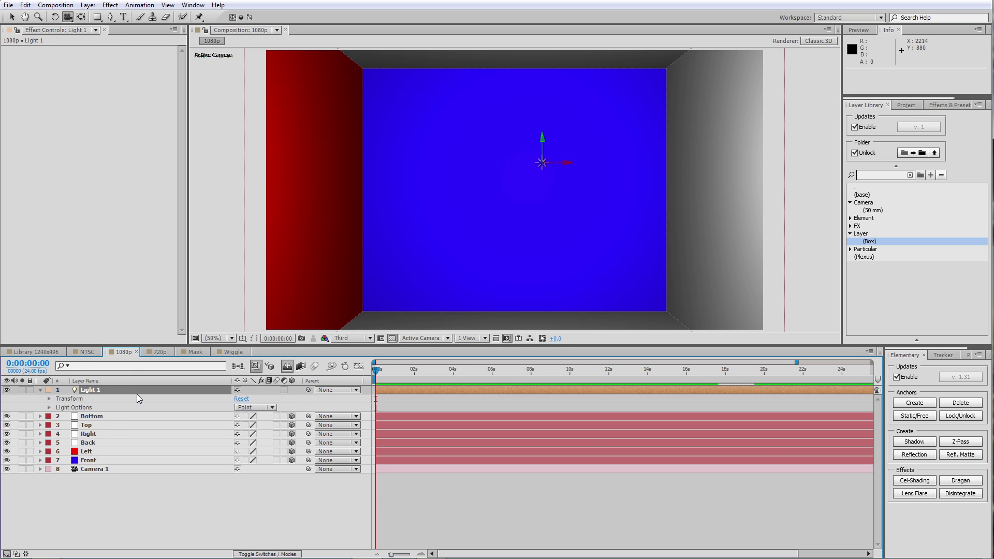
key(p)
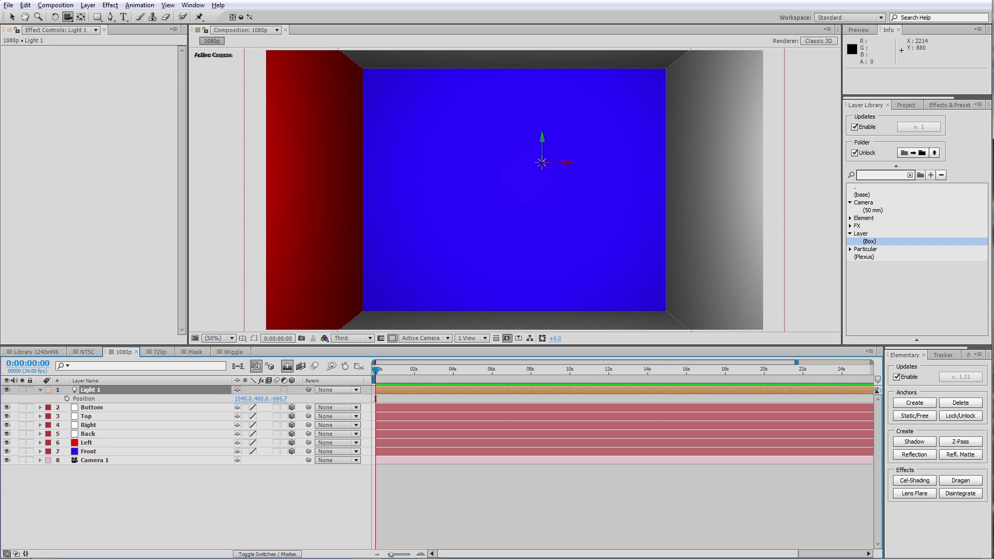
click(241, 399)
key(Tab)
text(5)
key(Tab)
text(0)
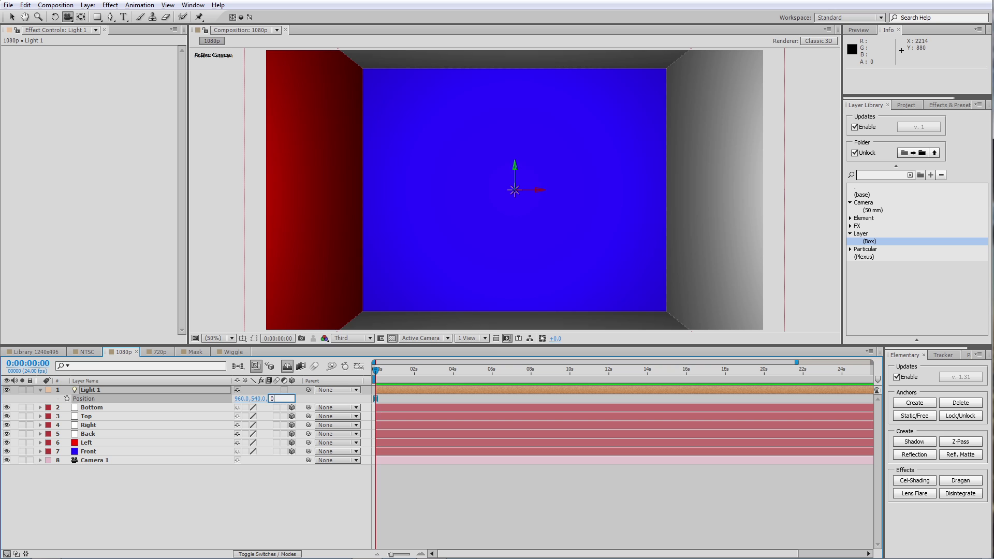
key(Return)
Apply the 50 mm preset to Camera 1 in the 720p composition.
click(158, 353)
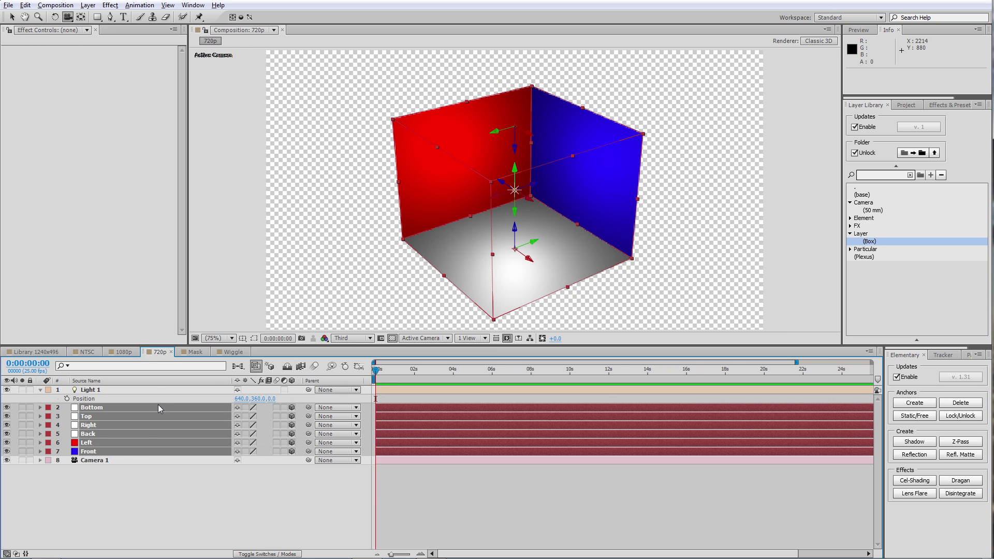
click(124, 462)
double_click(873, 211)
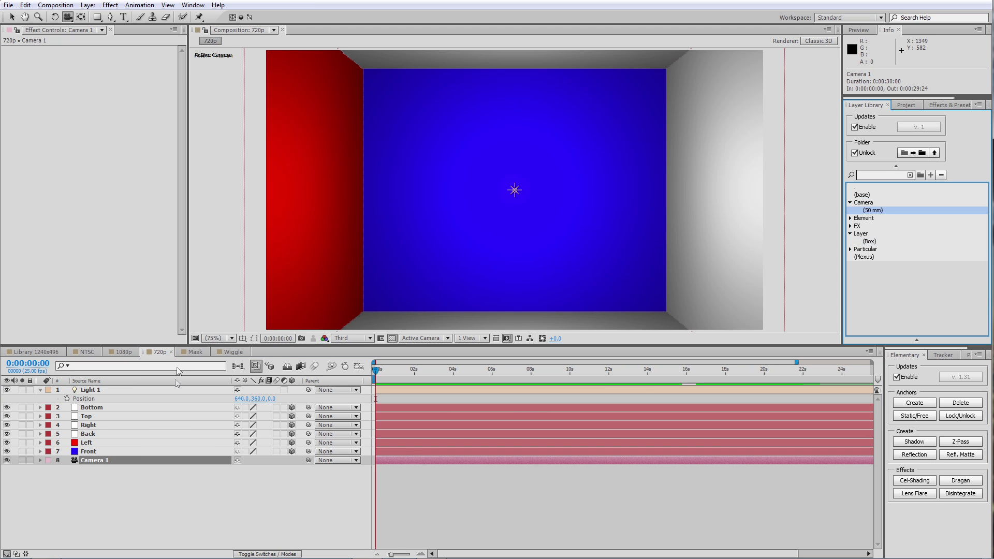
Compare the 720p and 1080p compositions, ending on 1080p.
click(124, 353)
click(159, 356)
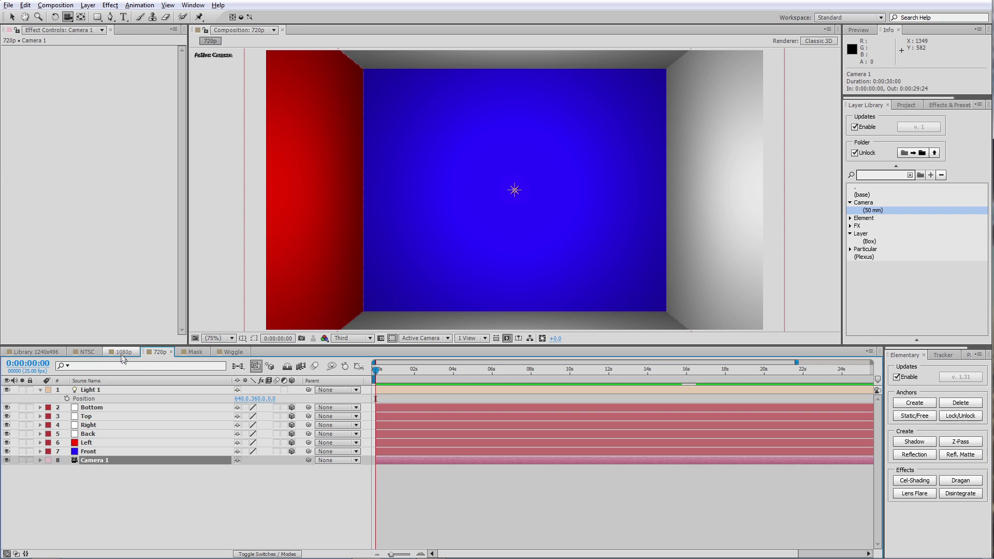
click(124, 352)
click(155, 352)
click(126, 352)
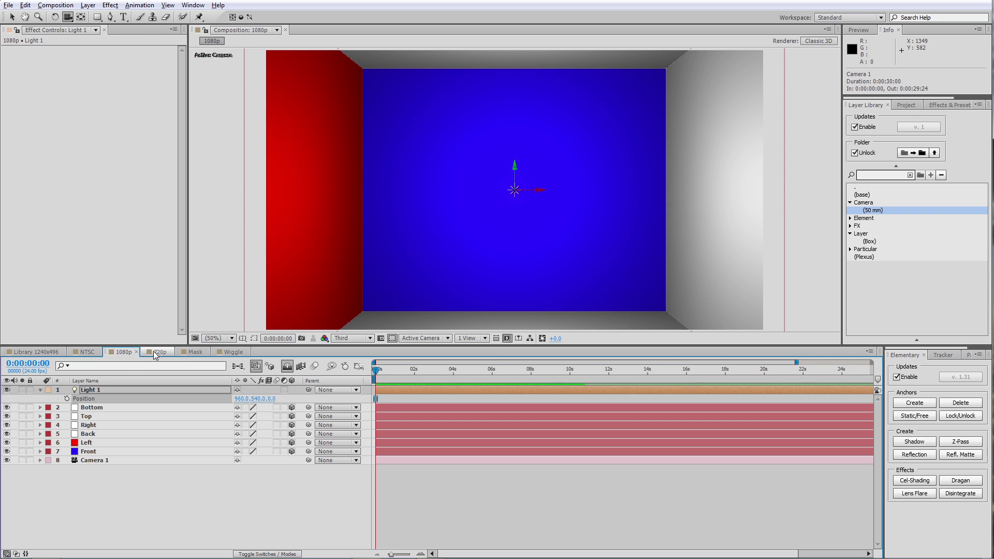
click(154, 352)
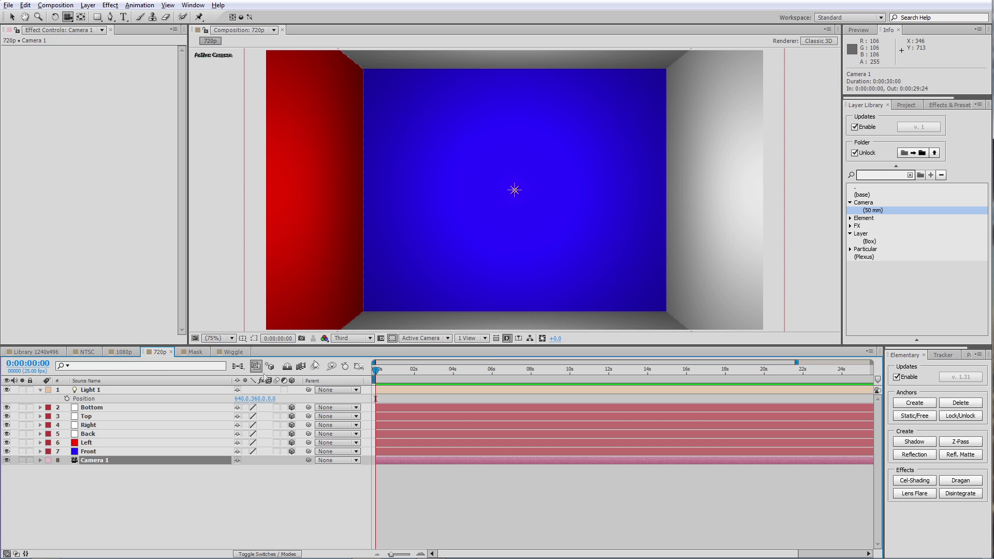
click(123, 352)
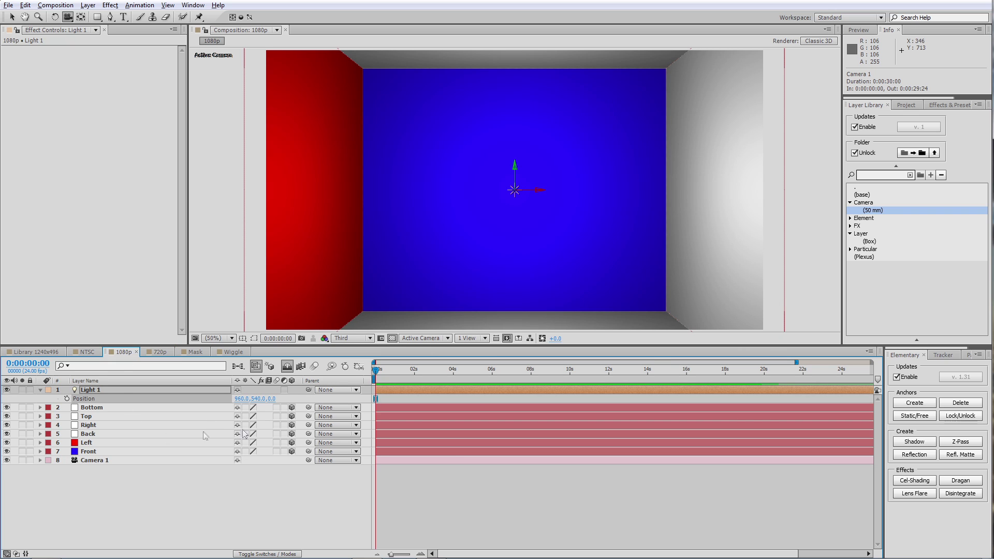
Add the 1 anchor Element preset to the 1080p comp and load the chair model from My_Models.
click(436, 479)
click(864, 218)
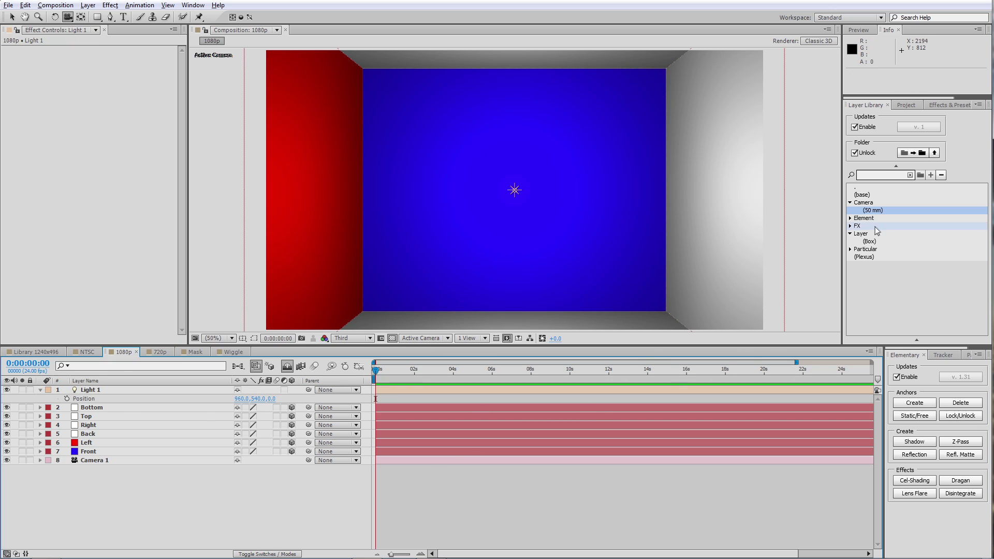
double_click(873, 227)
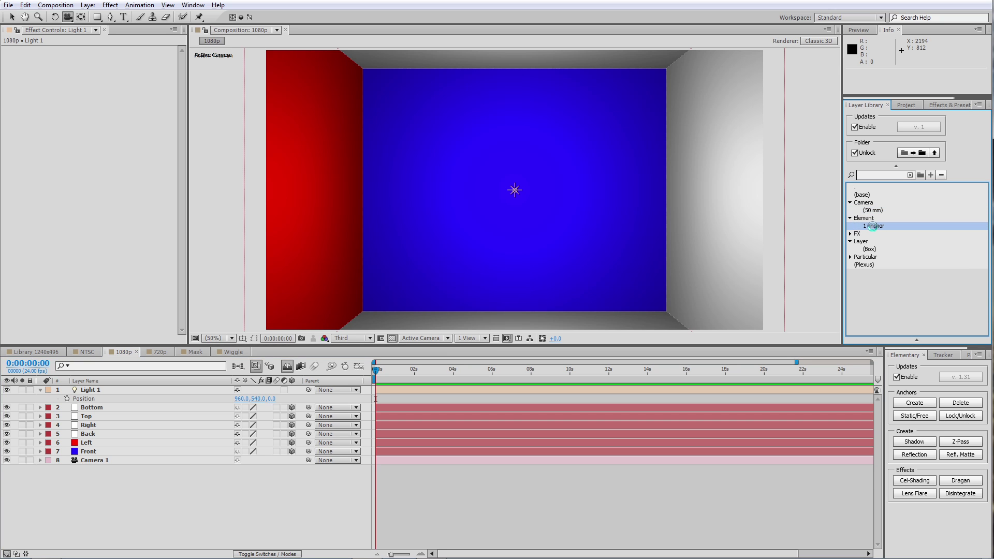
click(126, 402)
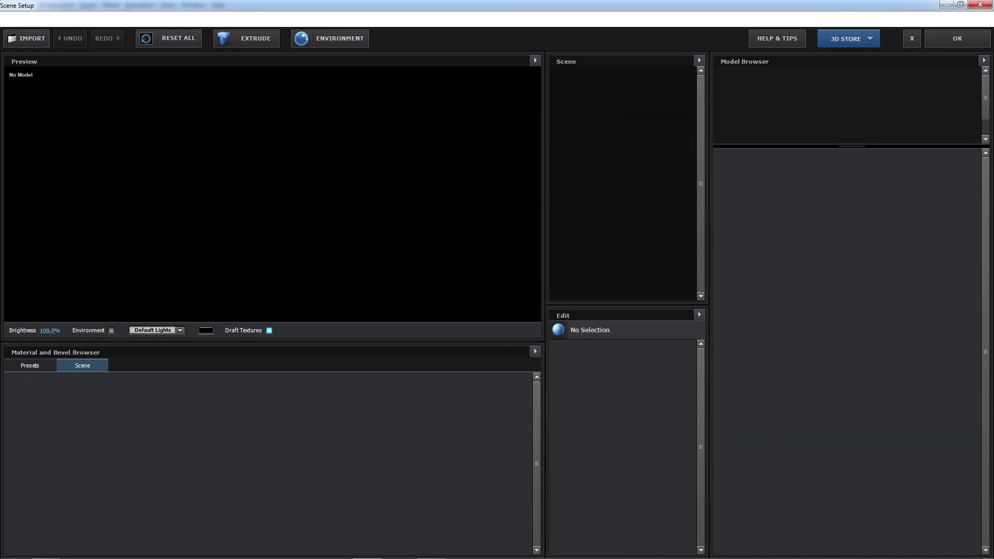
click(776, 96)
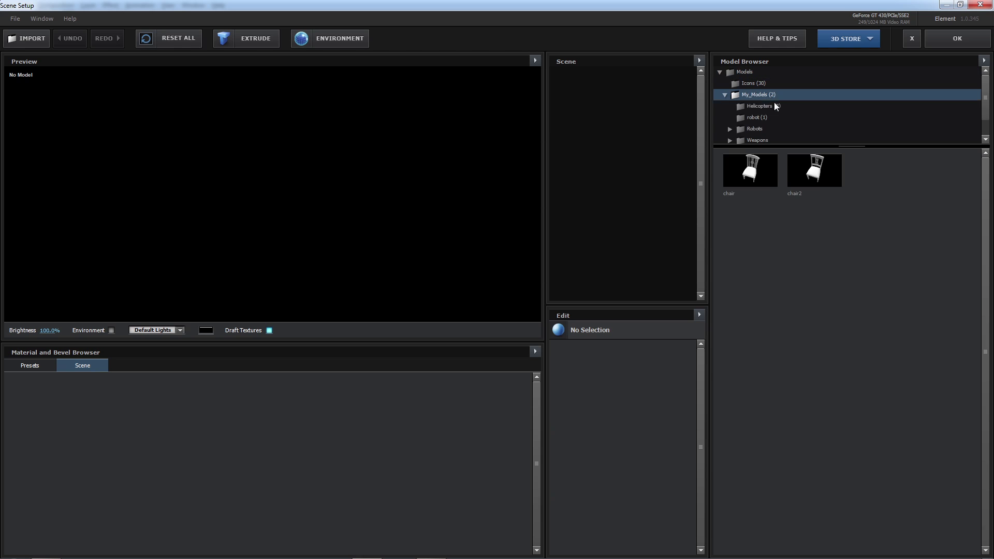
click(772, 179)
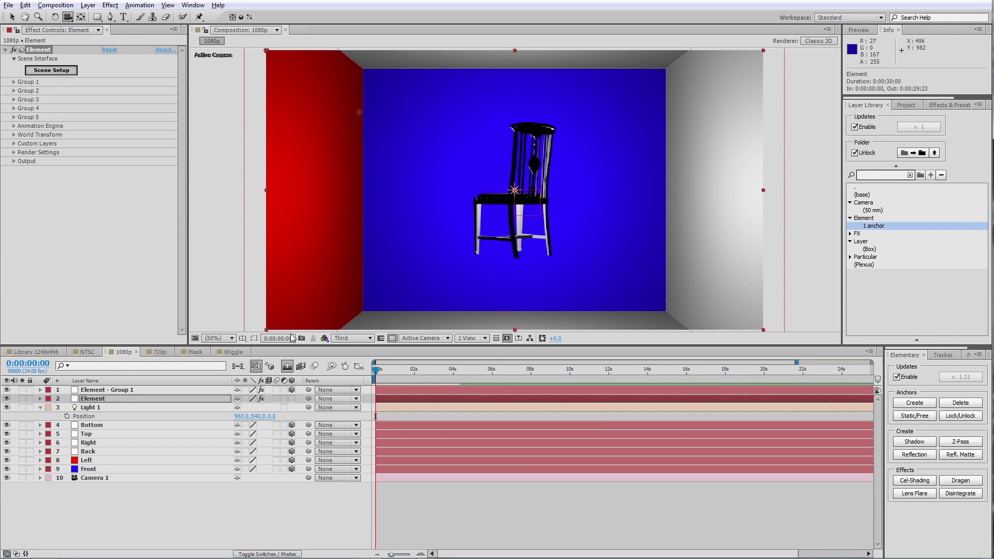
click(155, 353)
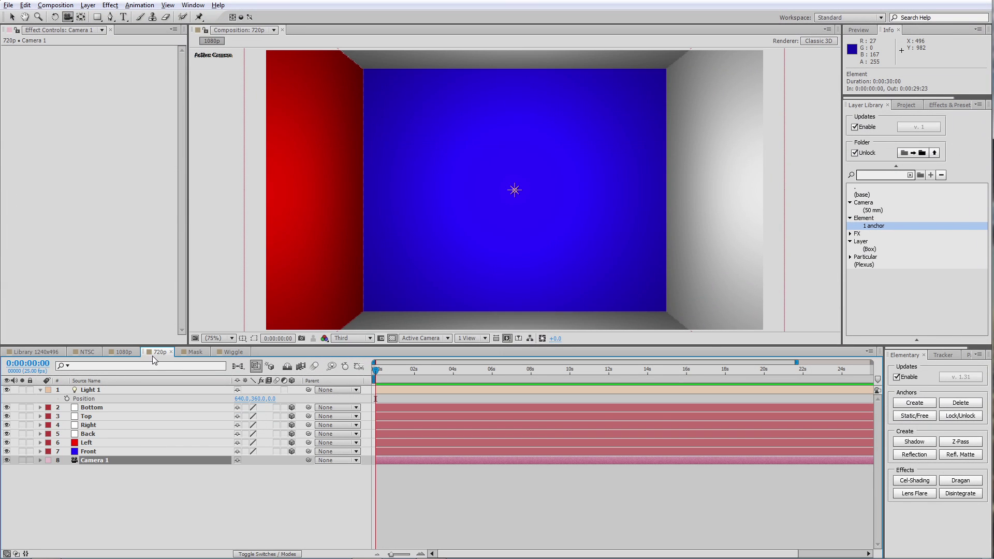
Load the chair model from My_Models into the 720p comp's Element layer.
click(880, 227)
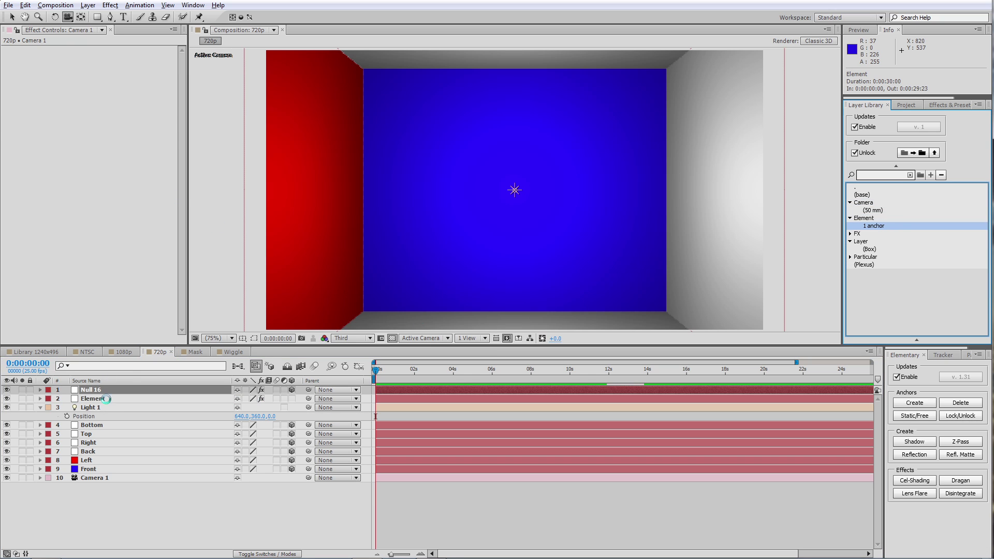
click(104, 400)
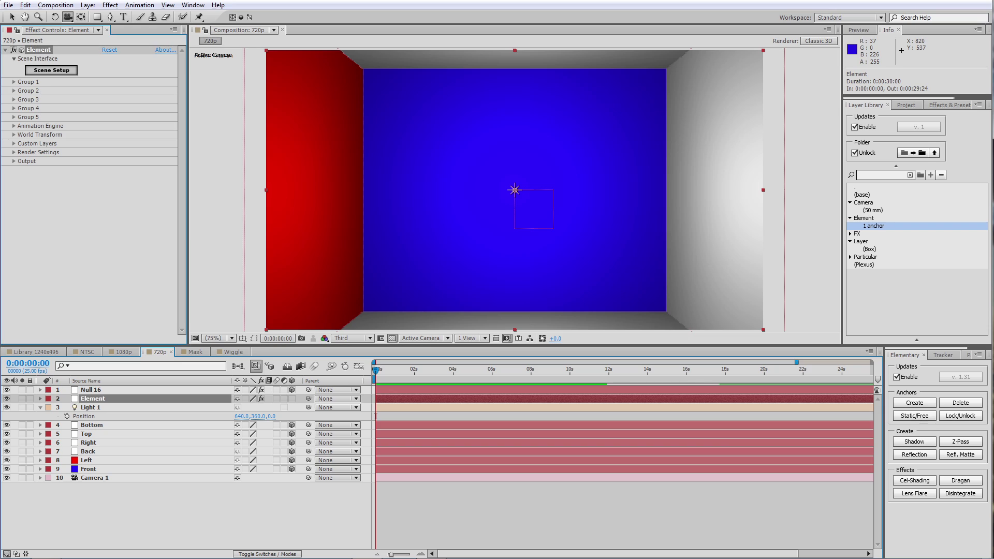
click(66, 97)
click(755, 94)
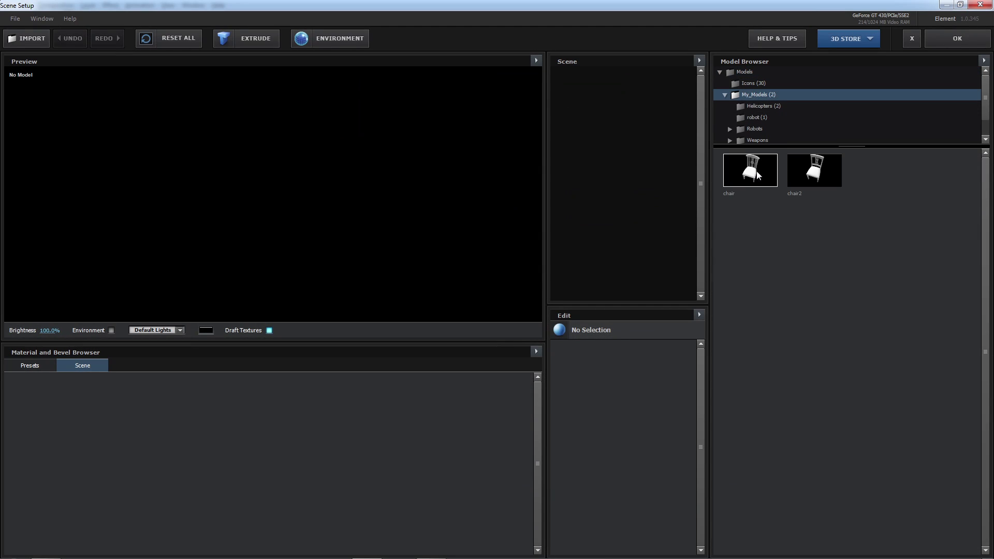
click(753, 166)
click(951, 46)
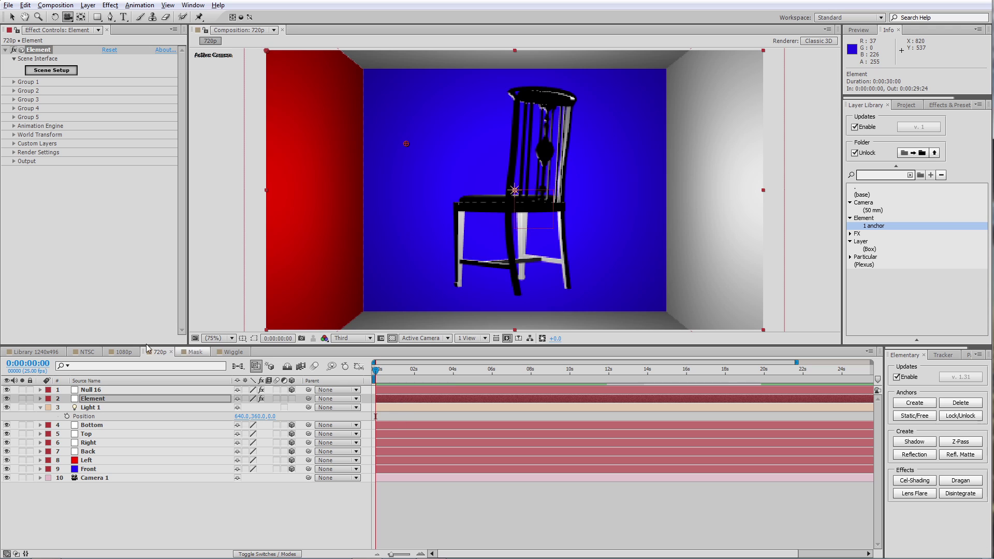
Compare the 1080p and 720p chair scenes, then select the 1080p Bottom wall layer.
click(123, 352)
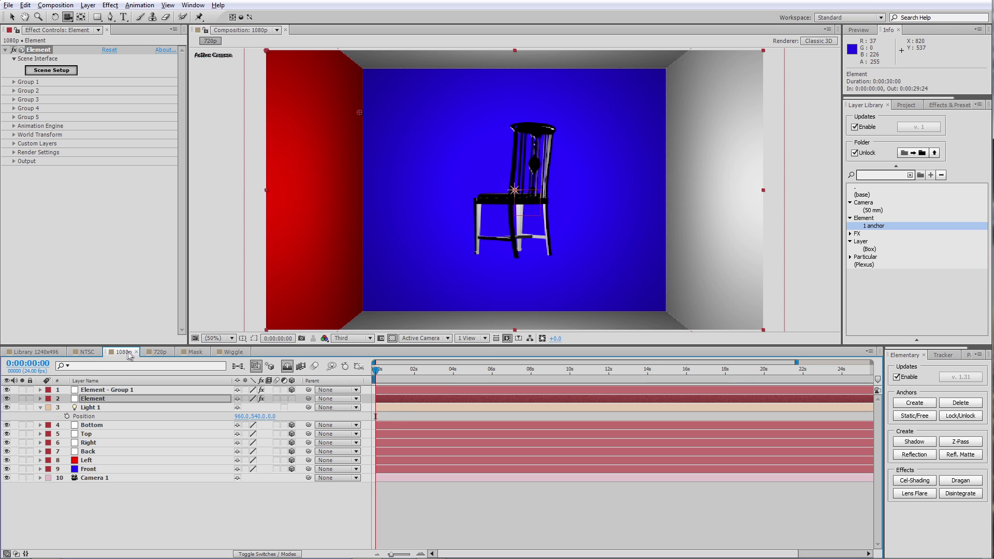
click(160, 352)
click(127, 352)
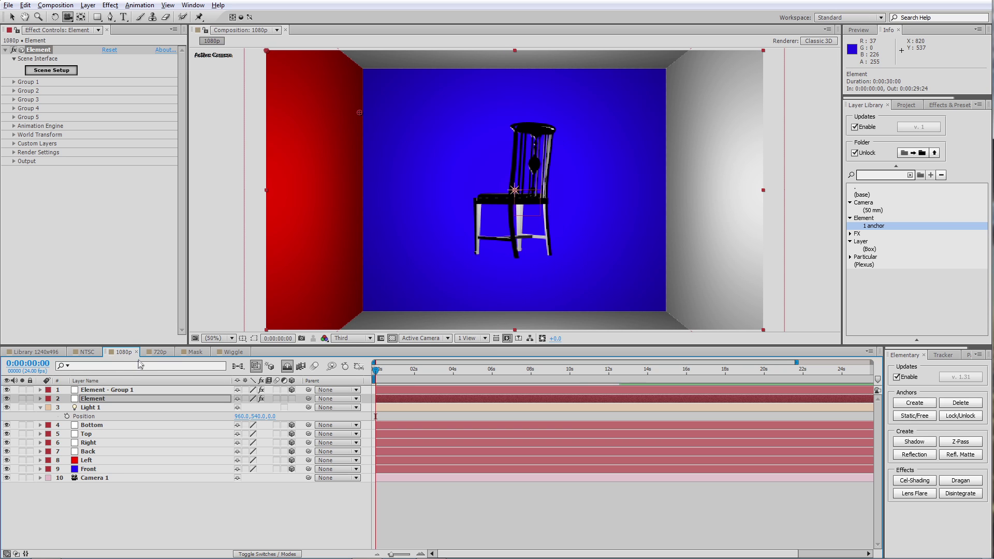
click(158, 351)
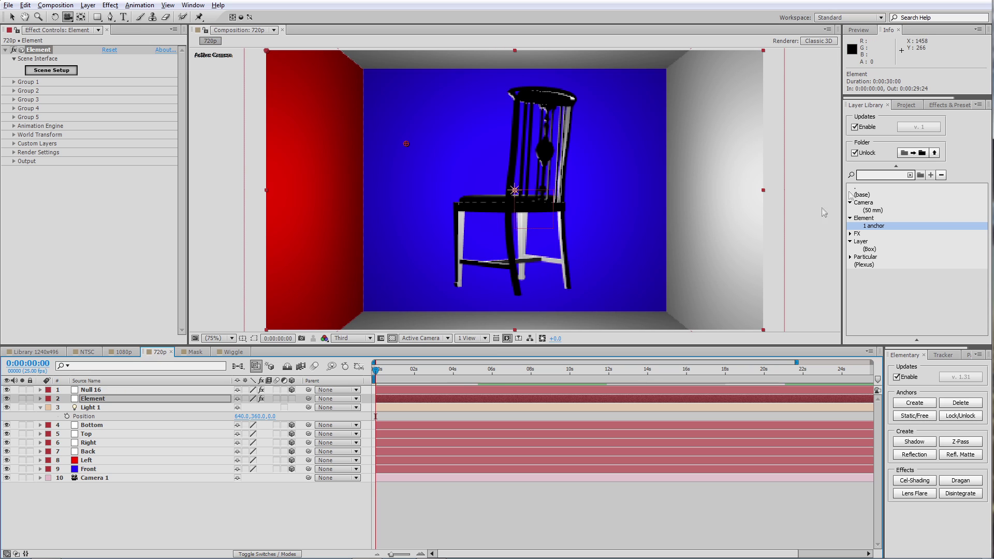
click(124, 352)
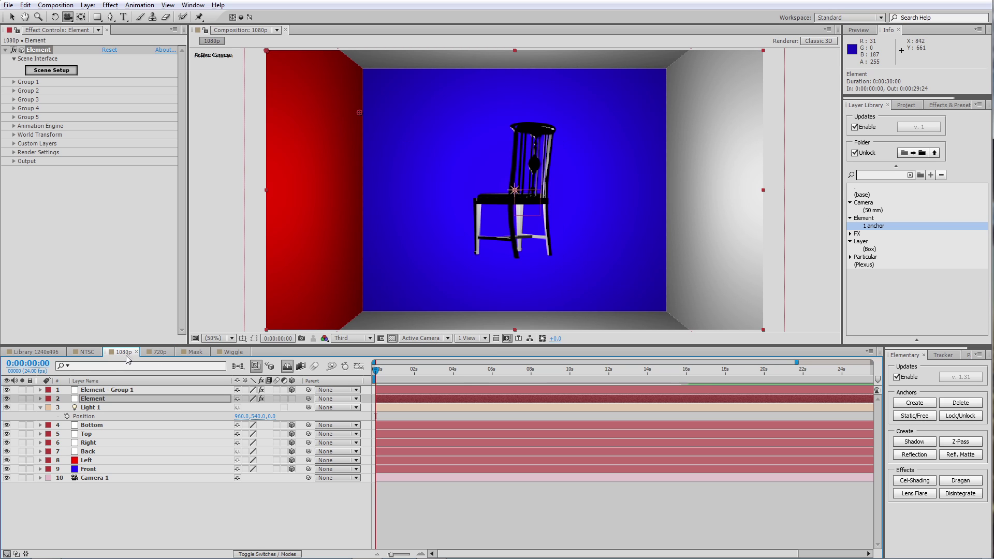
click(103, 426)
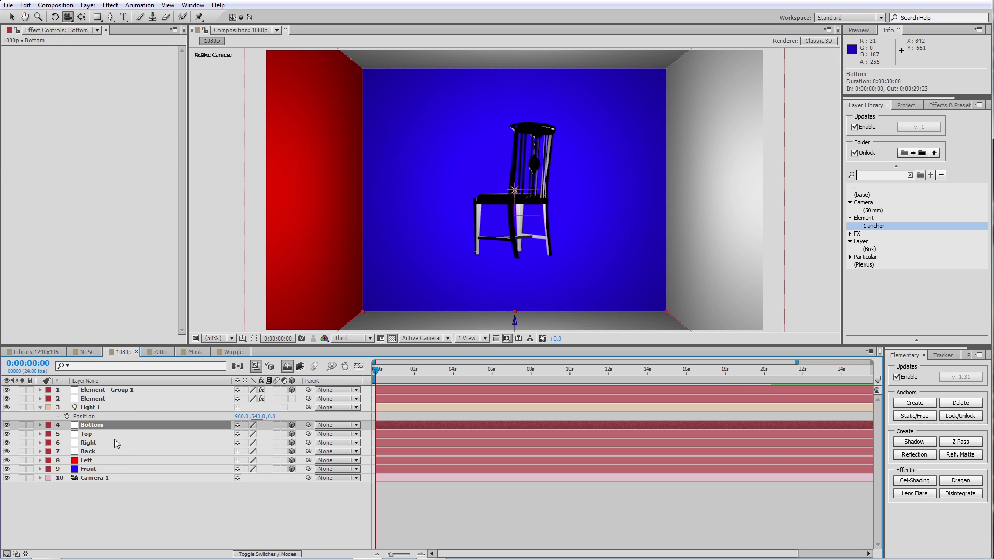
Replace the six 1080p wall layers with the saved Box item, placed below the Element layers.
shift+click(113, 469)
key(Delete)
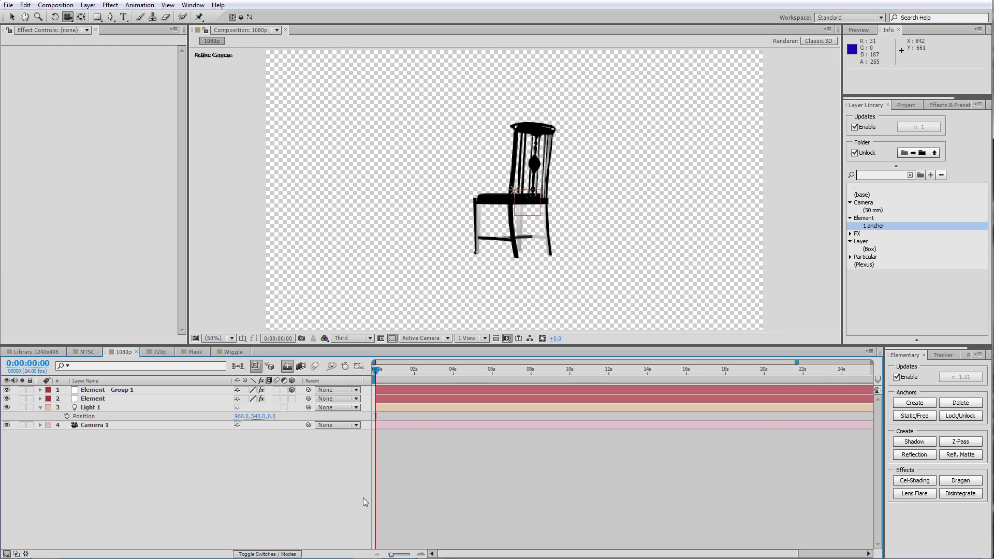
double_click(874, 250)
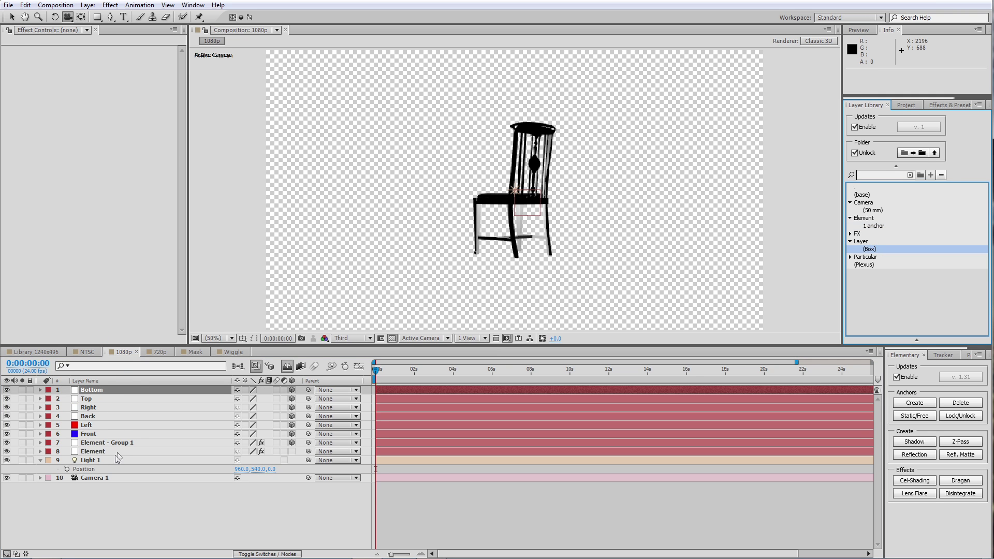
shift+click(113, 435)
drag(118, 439, 134, 456)
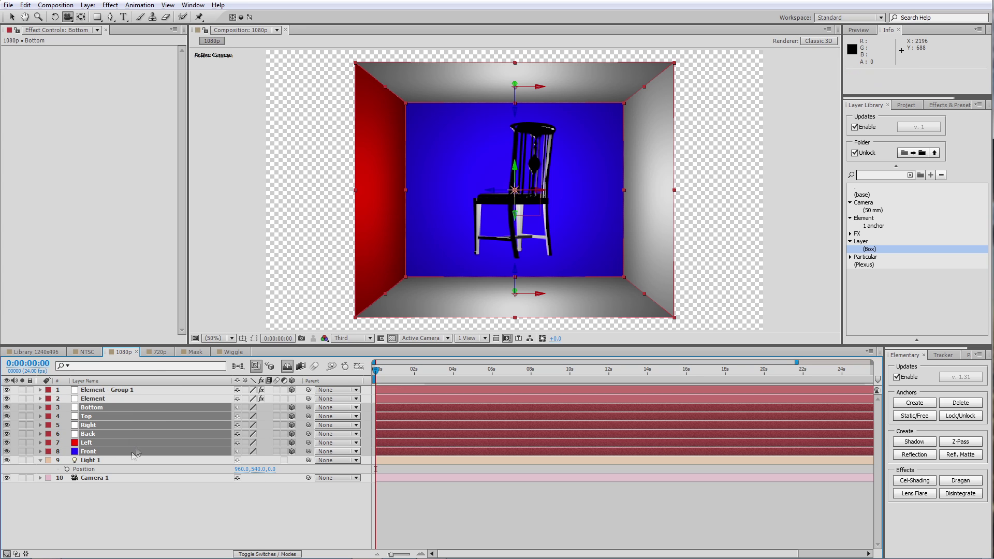
Pull the 720p camera back from the box and compare it with the 1080p scene.
click(157, 353)
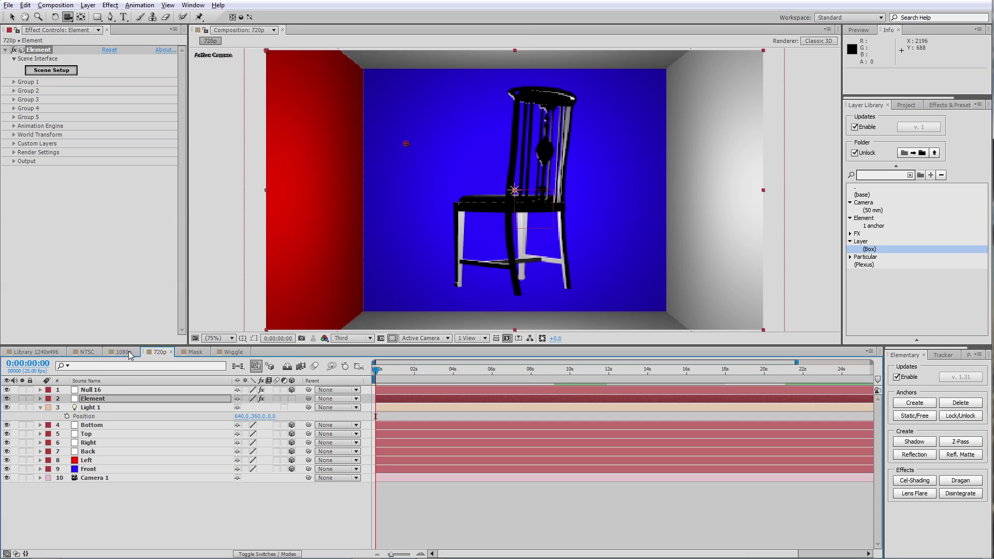
drag(501, 179, 381, 280)
click(124, 352)
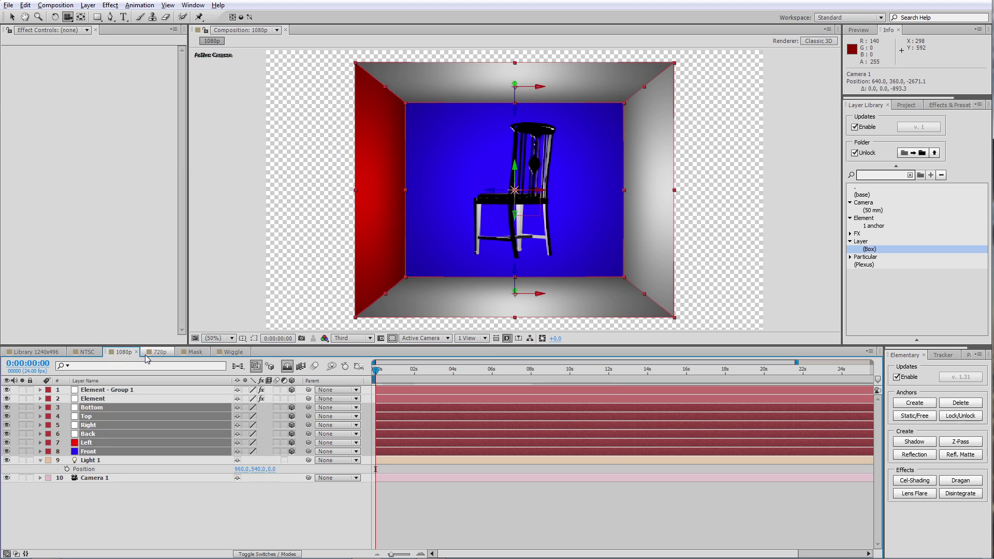
click(161, 352)
click(123, 351)
click(159, 352)
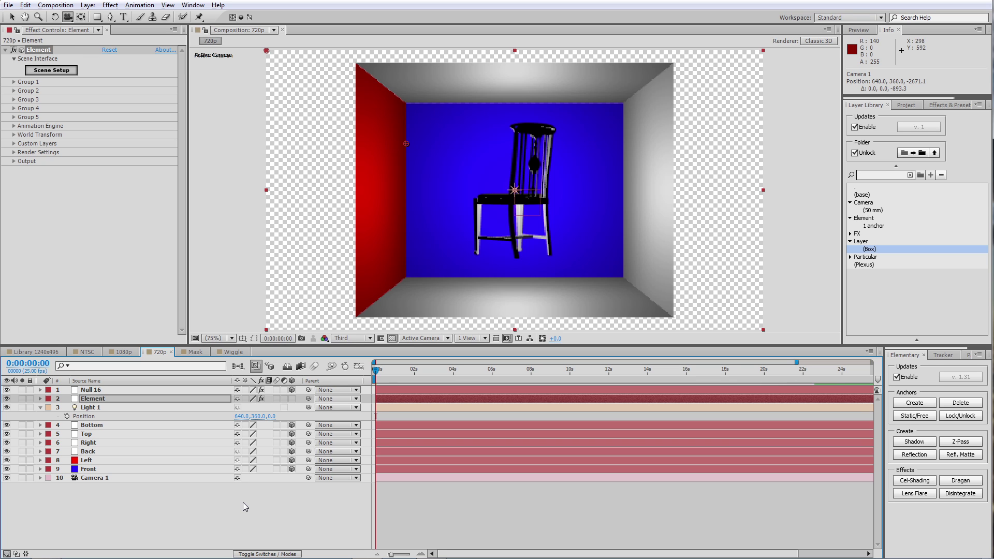
click(130, 425)
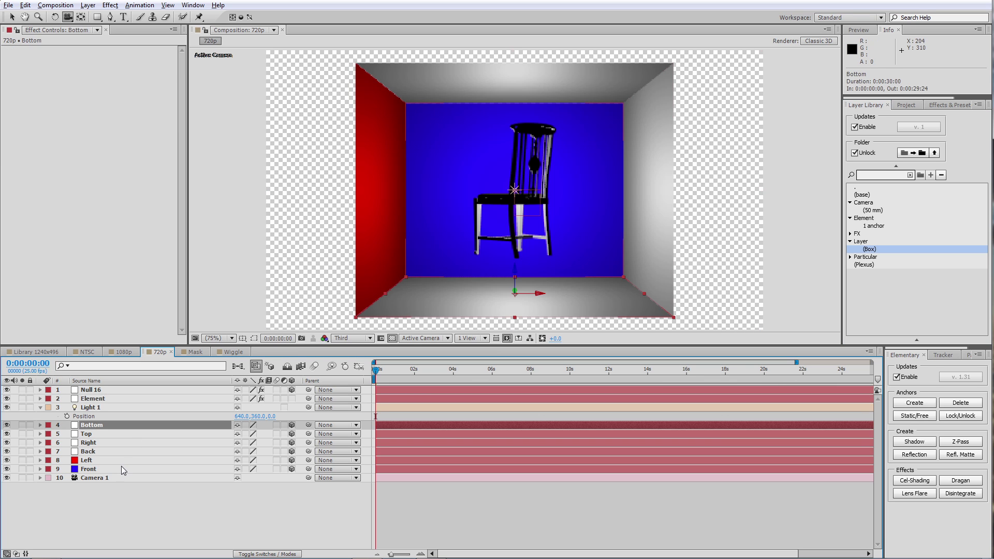
Open the Mask composition and scrub through the Mask layer's expansion keyframes.
shift+click(132, 470)
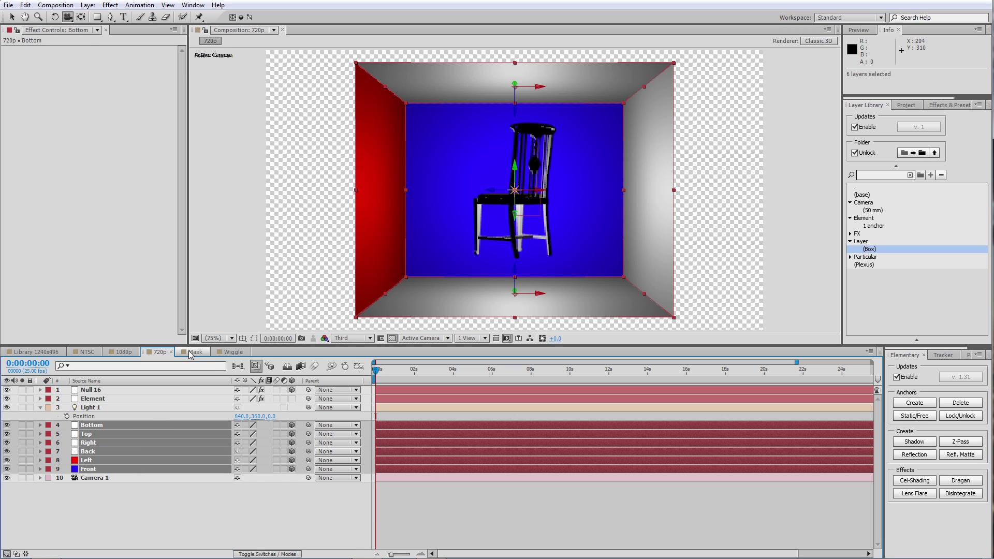
click(194, 352)
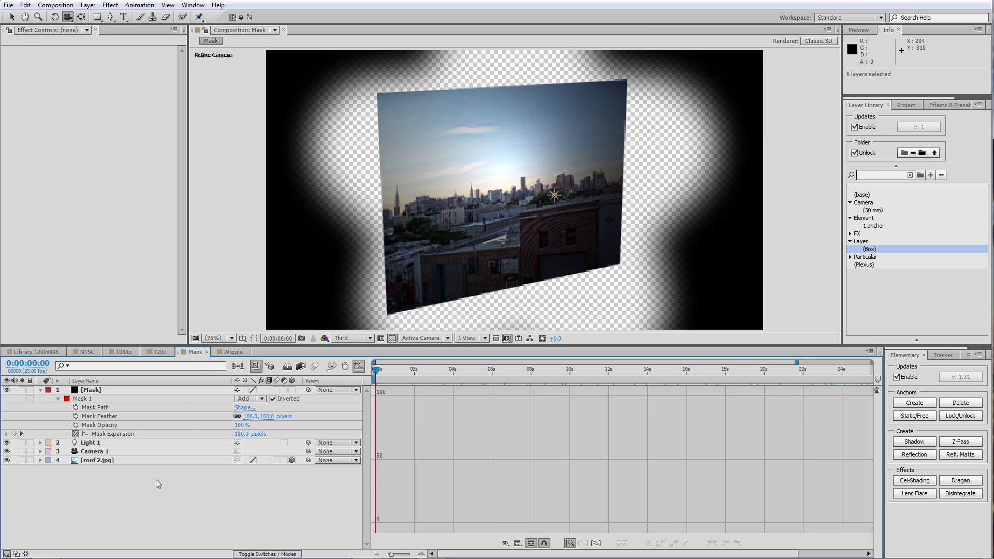
click(136, 393)
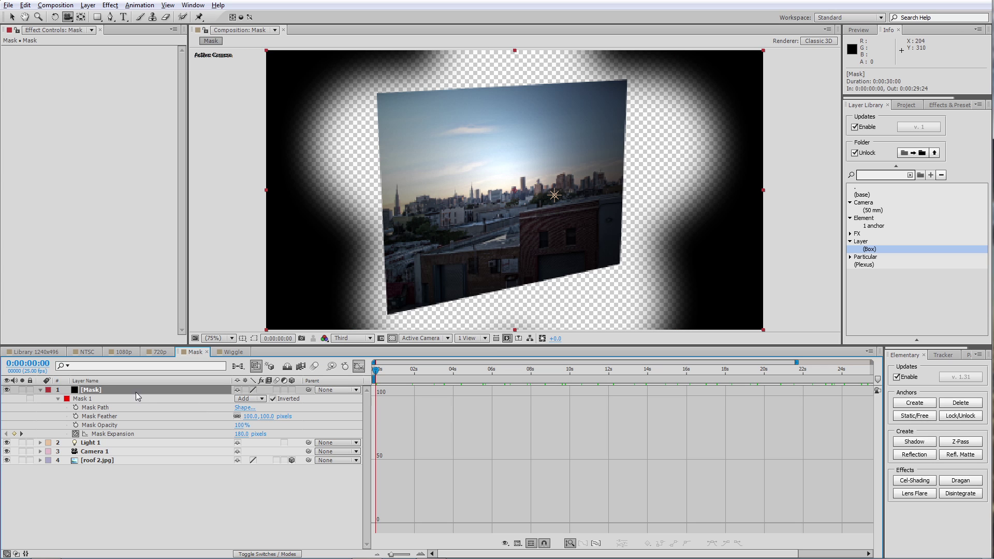
drag(375, 370, 467, 372)
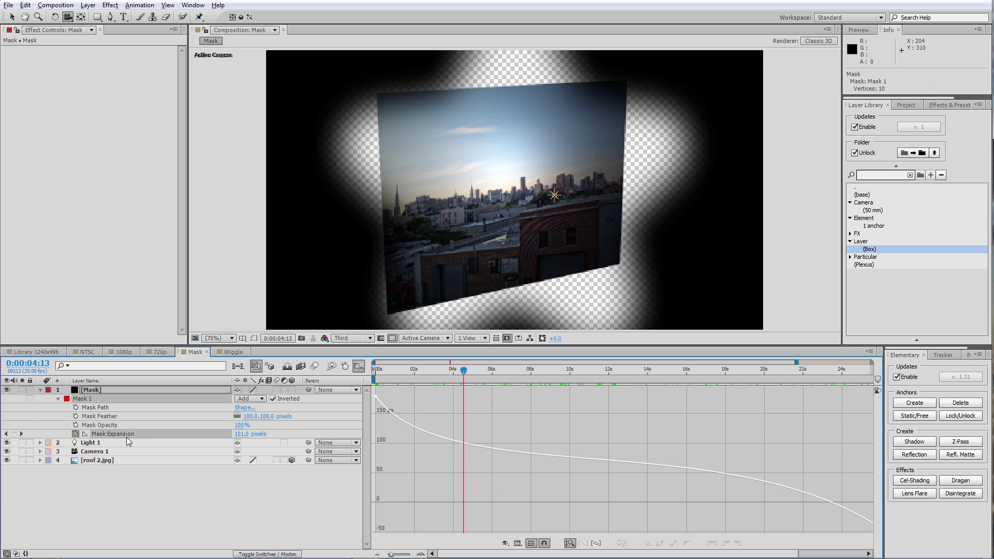
click(127, 437)
drag(535, 376, 552, 376)
key(Home)
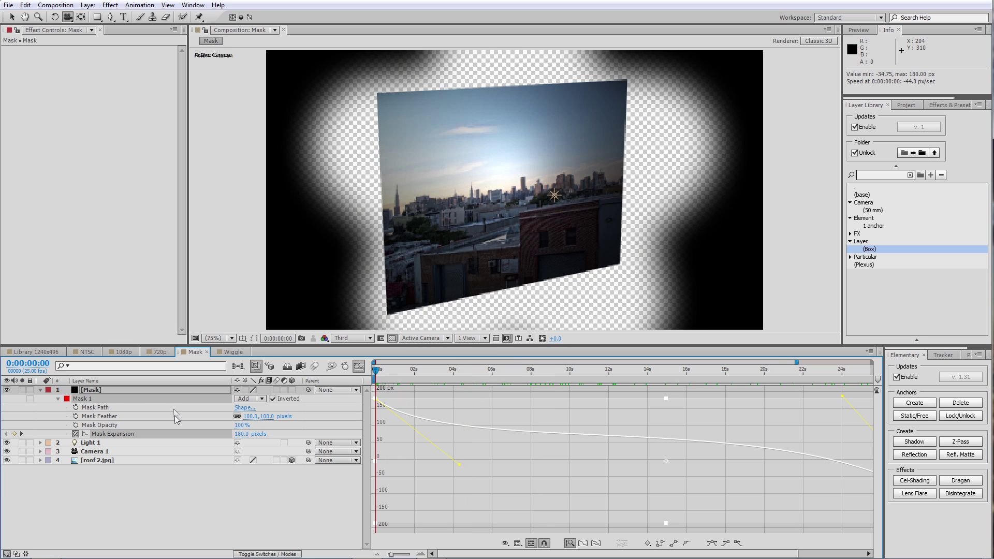
Inspect Mask 1's Mask Expansion value curve in the Graph Editor.
click(120, 469)
click(92, 400)
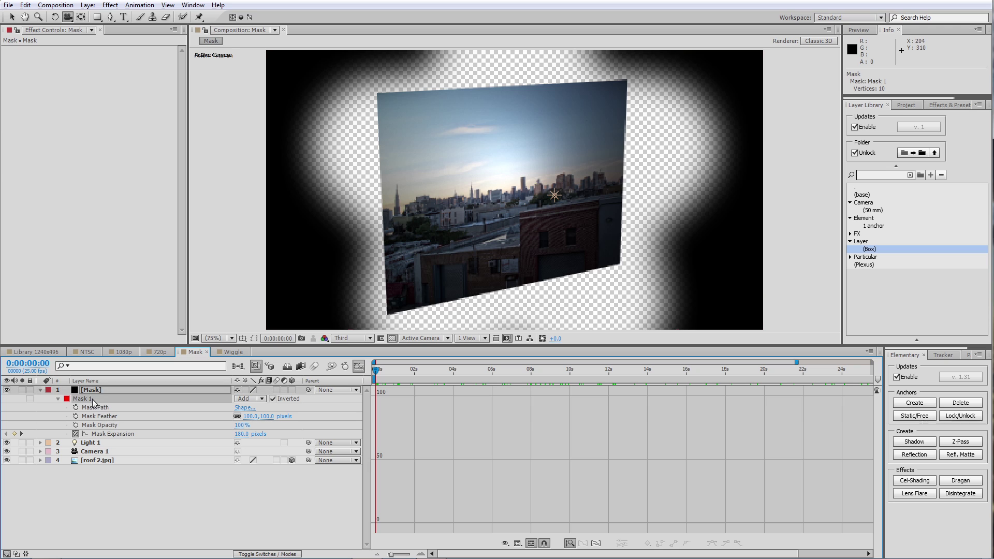
click(122, 435)
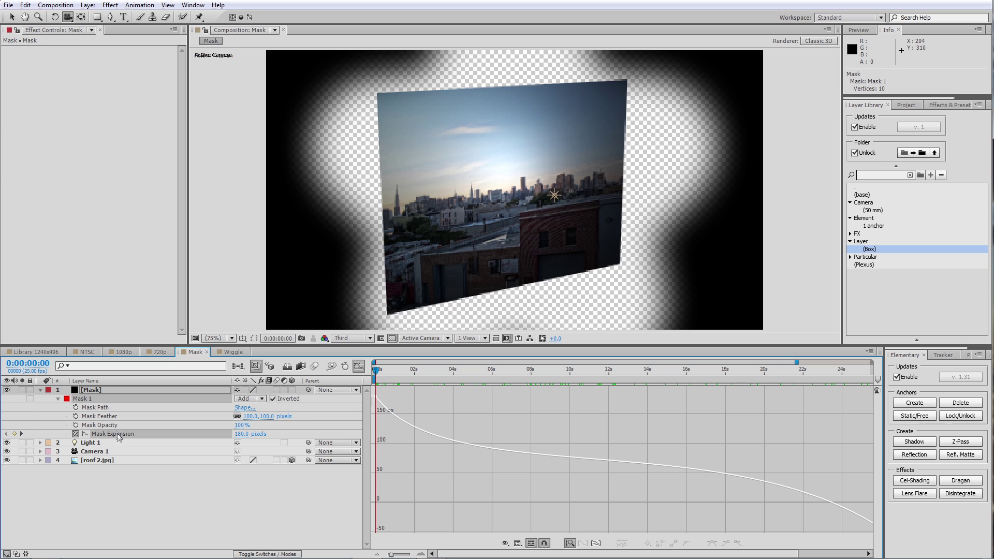
click(126, 483)
click(95, 399)
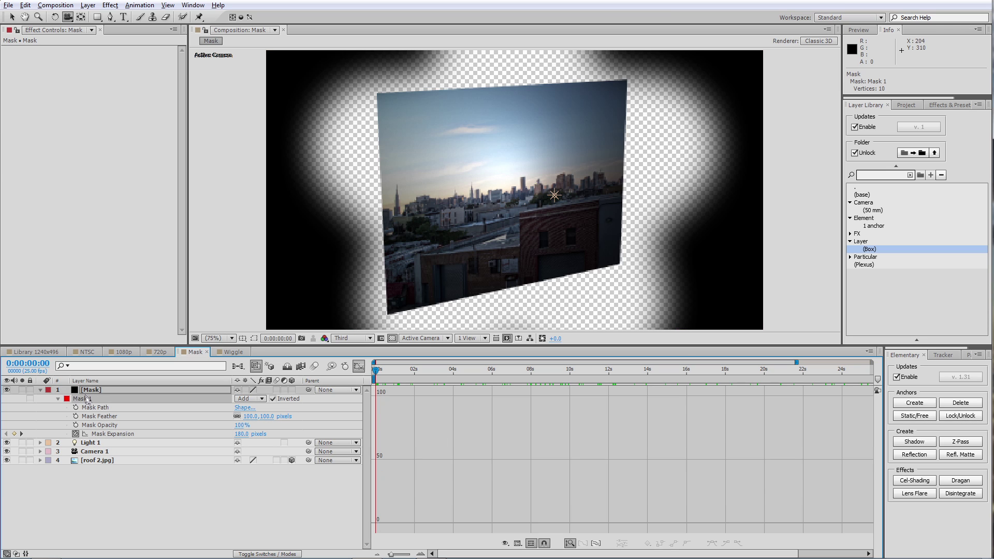
click(883, 175)
Save the Mask layer as library item 'mask', then open the saved Box item's contents.
text(mask)
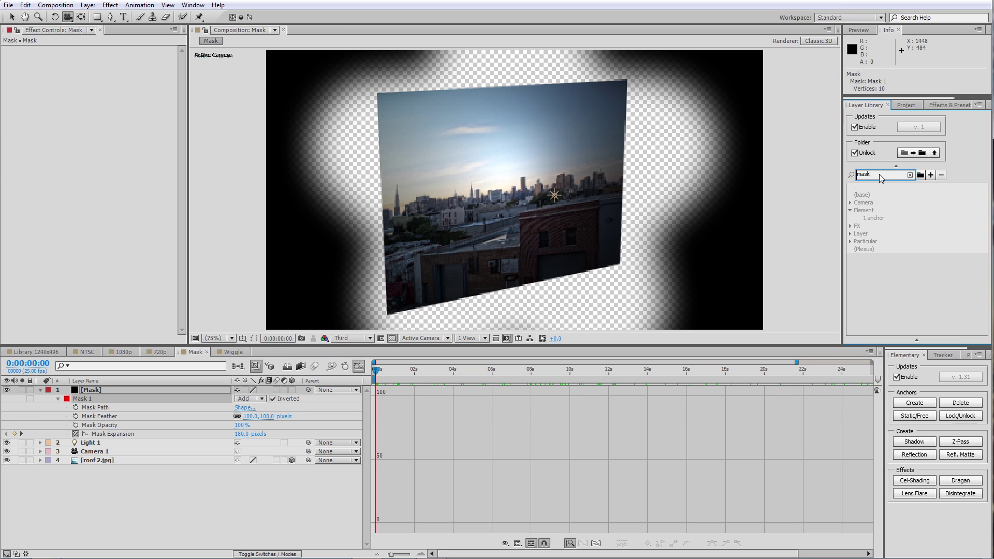
click(910, 175)
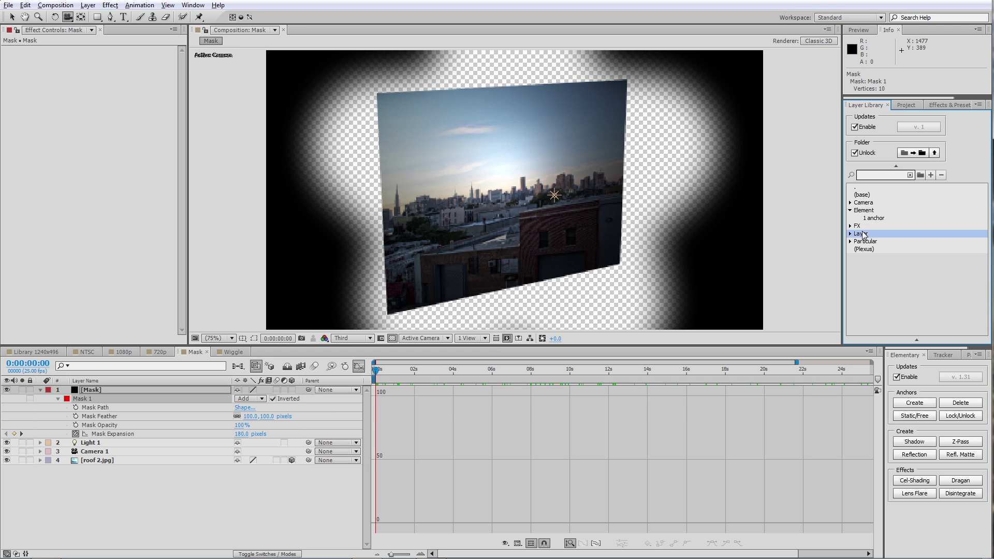
click(883, 175)
text(mask)
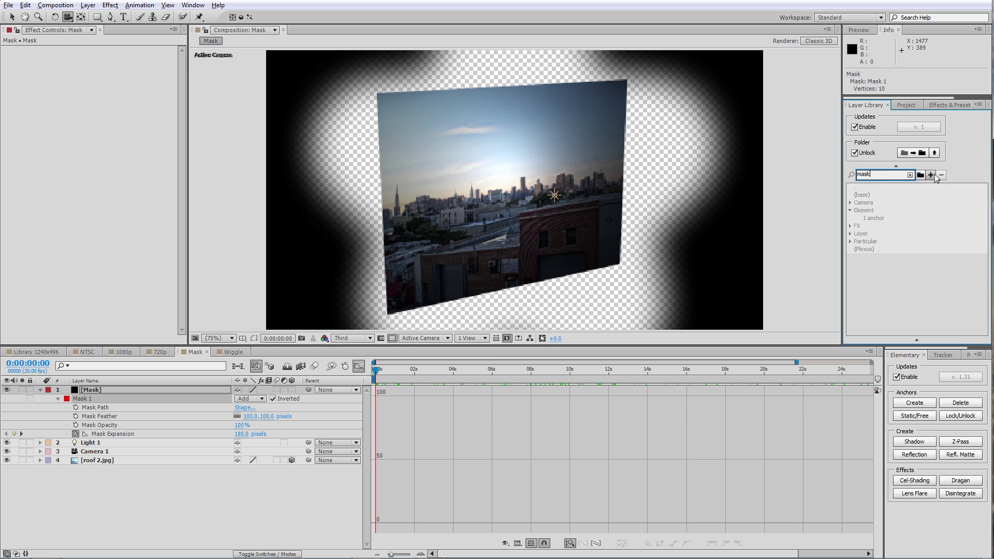
click(932, 175)
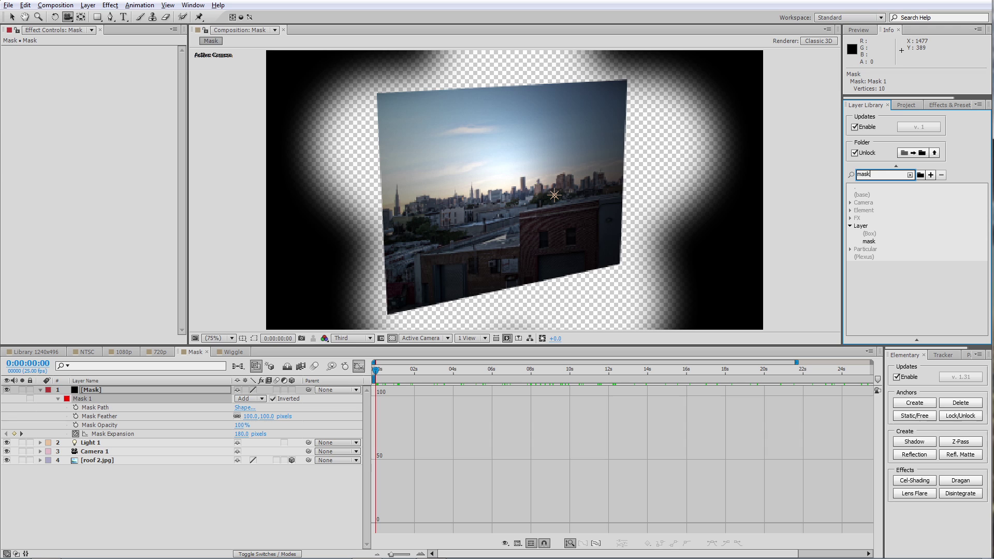
click(911, 176)
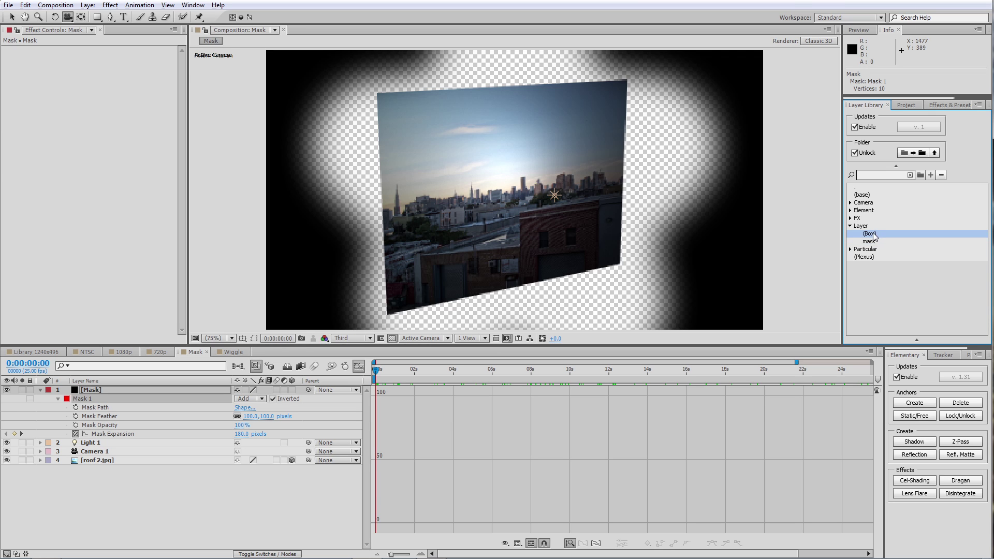
double_click(873, 234)
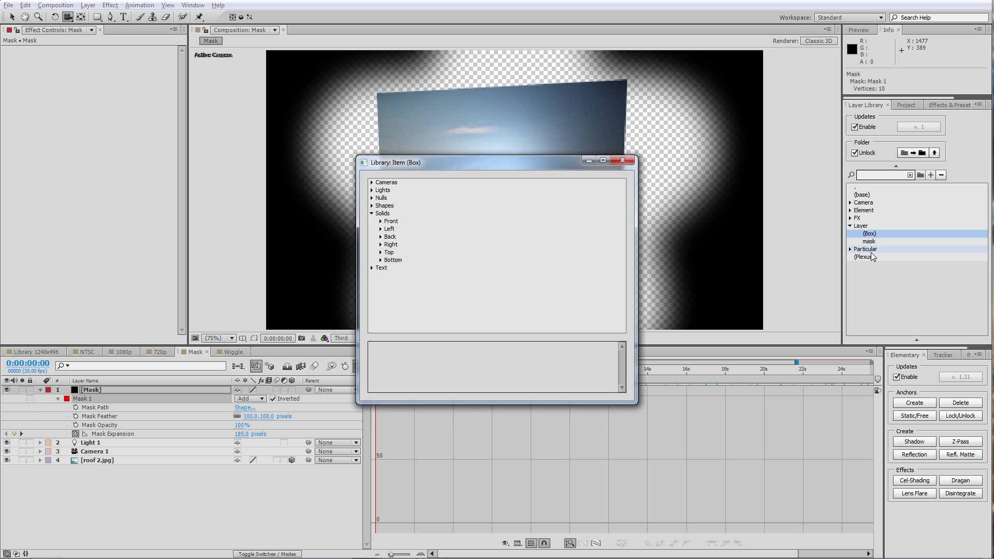
Open the mask item beside the Box item and inspect the Front solid's stored Opacity expression.
drag(501, 161, 285, 166)
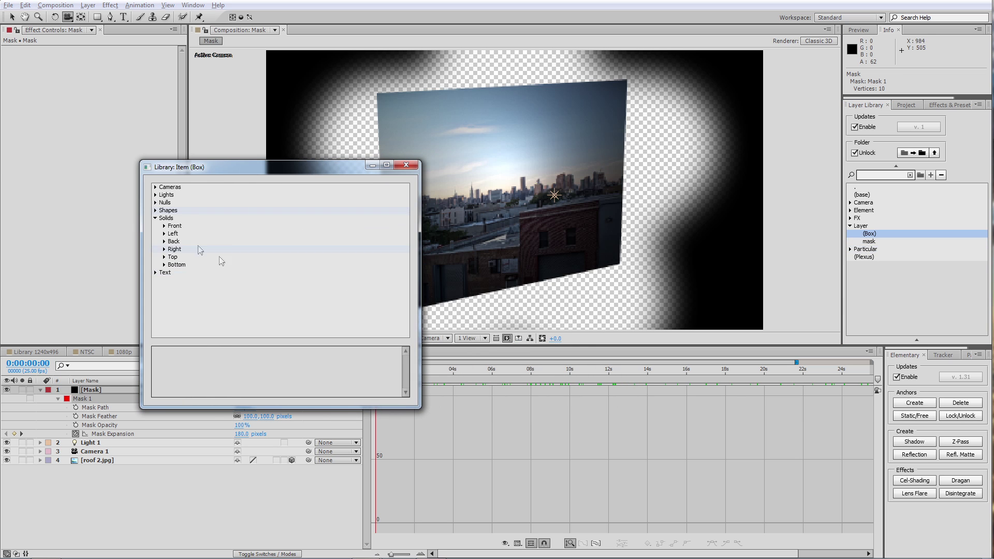
click(872, 242)
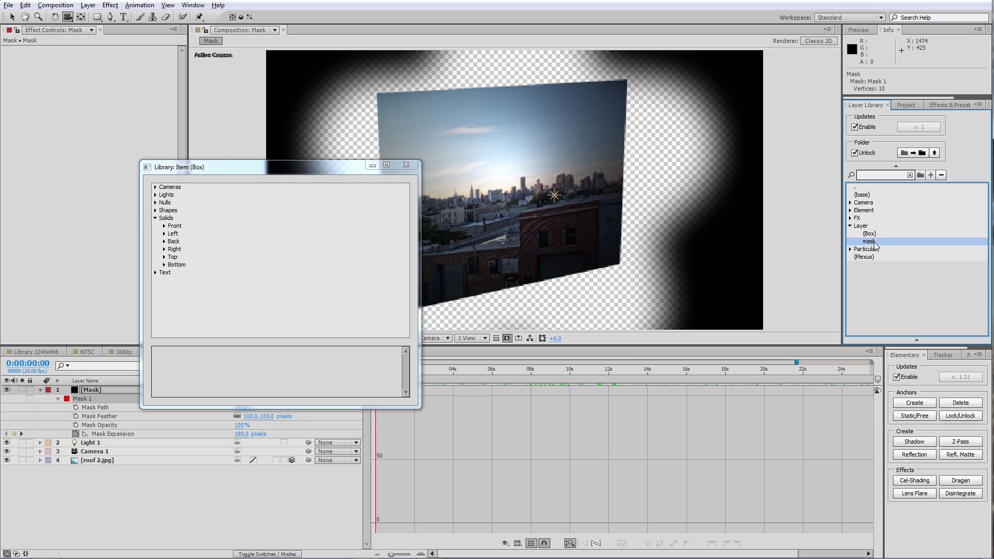
double_click(870, 242)
drag(486, 163, 659, 171)
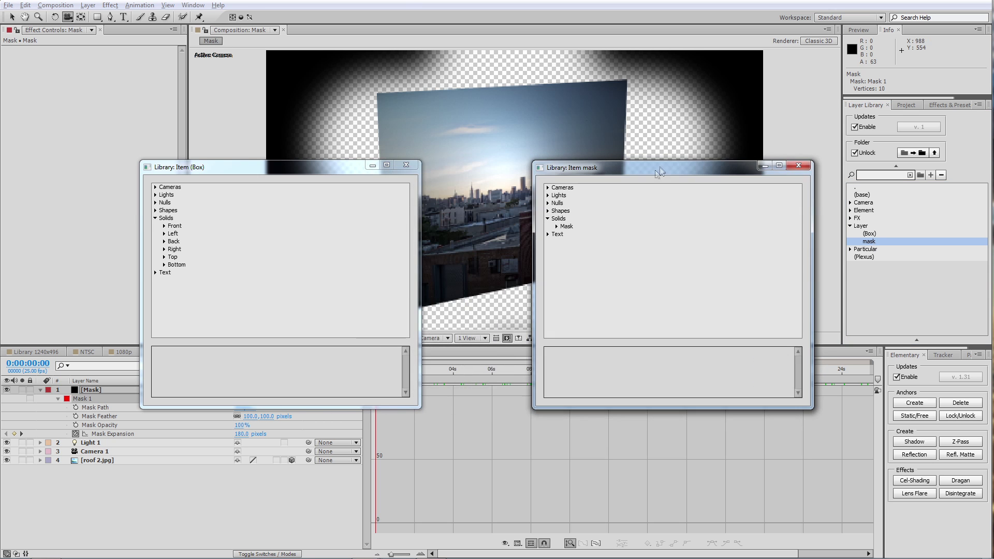
click(163, 226)
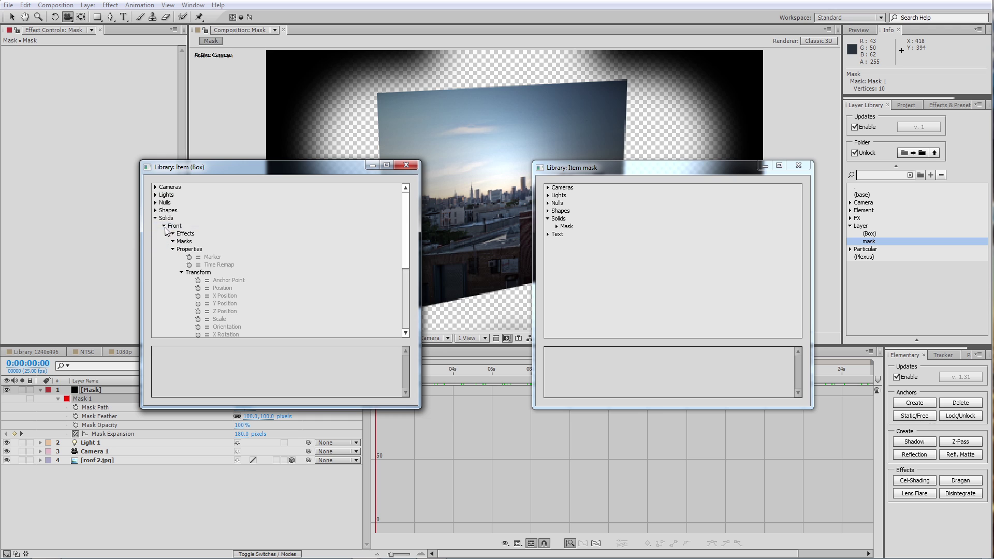
drag(404, 254, 408, 291)
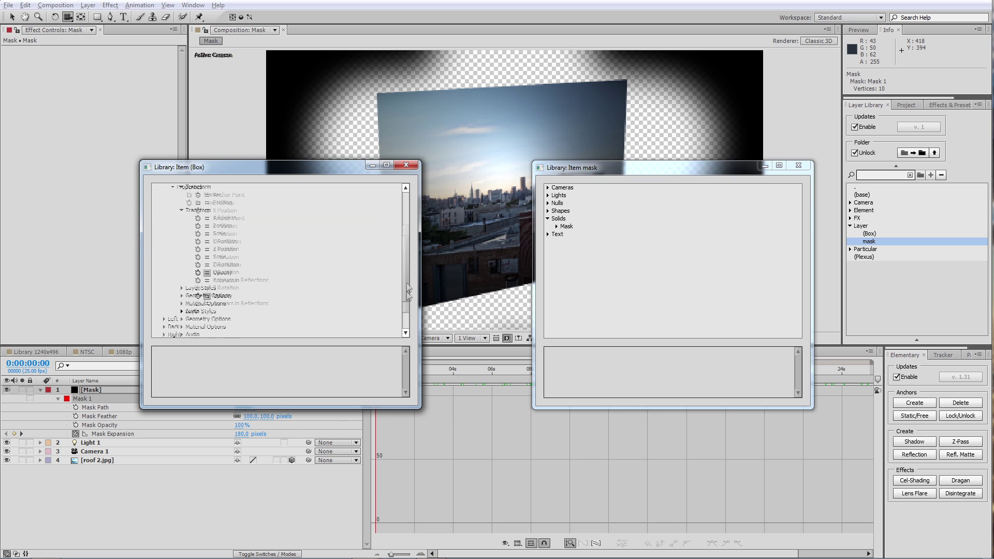
scroll(259, 258, up, 2)
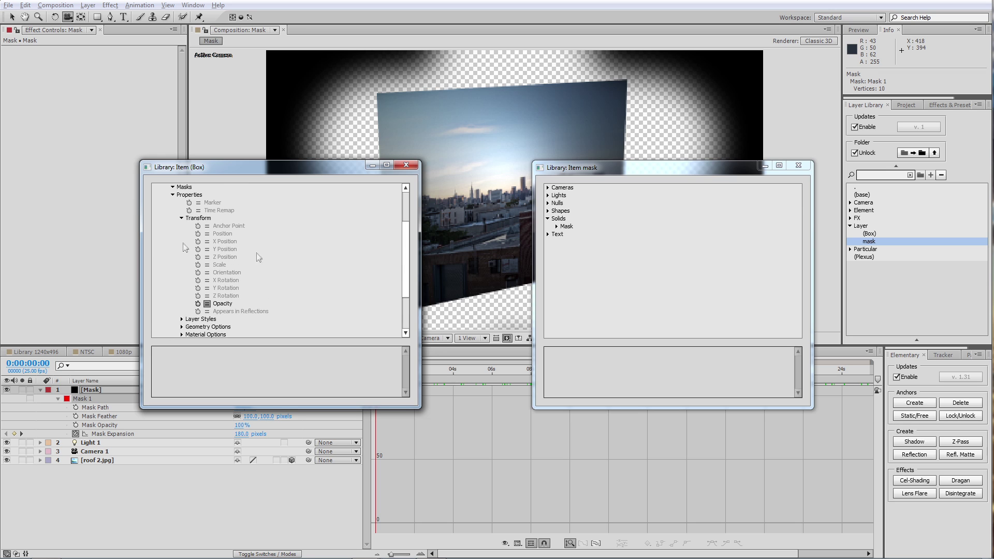
click(181, 319)
click(181, 319)
click(223, 303)
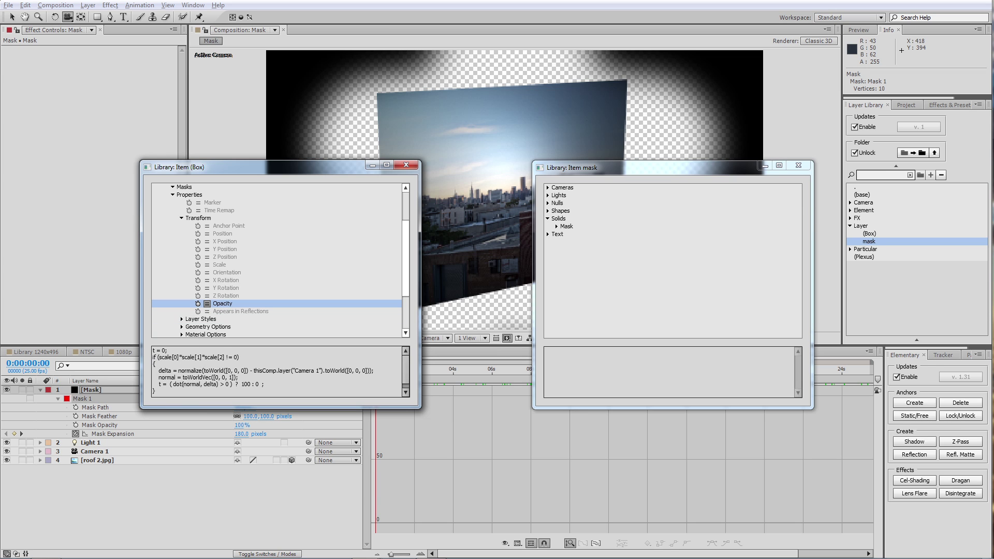
Close the Box item, check Mask 1's stored Mask Expansion keyframes, then close the mask item.
click(406, 165)
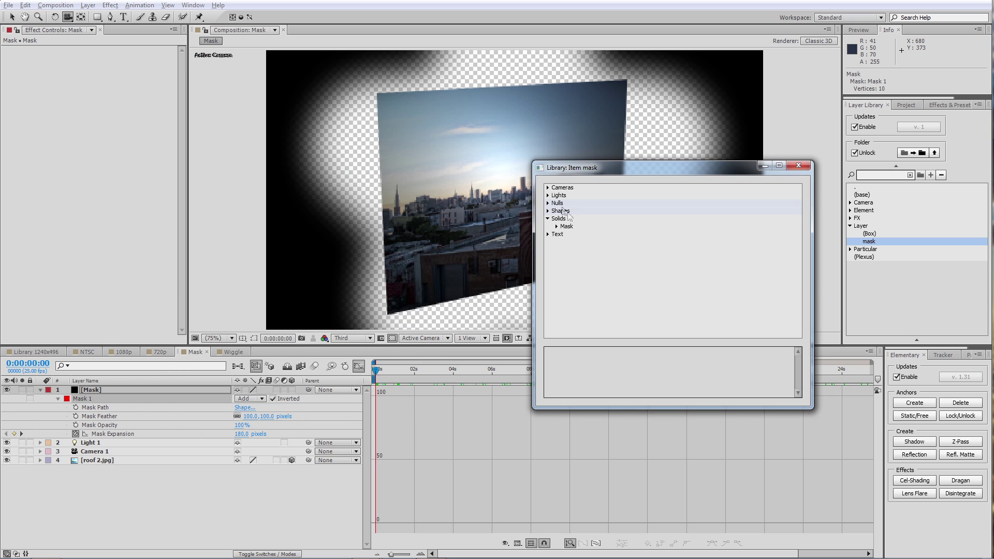
click(561, 228)
click(556, 227)
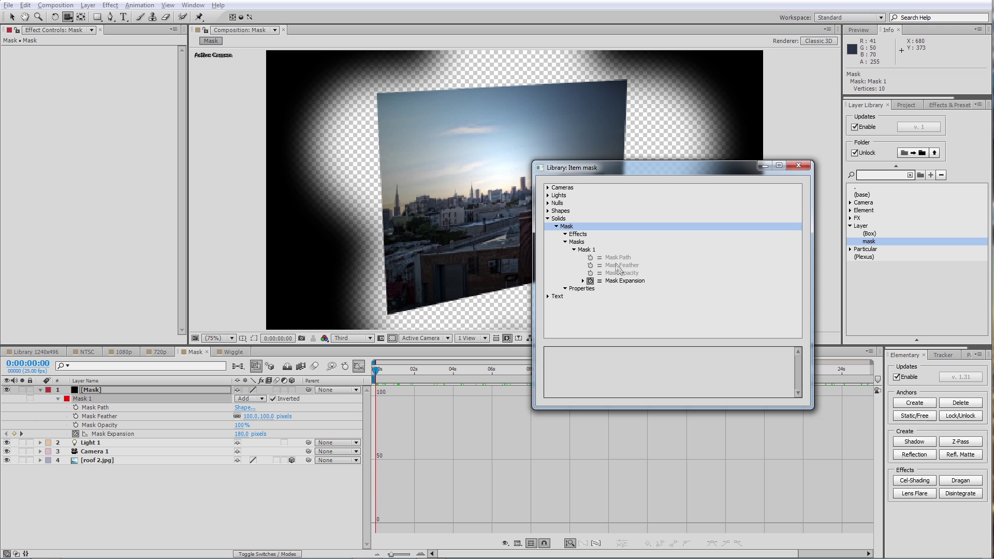
click(591, 251)
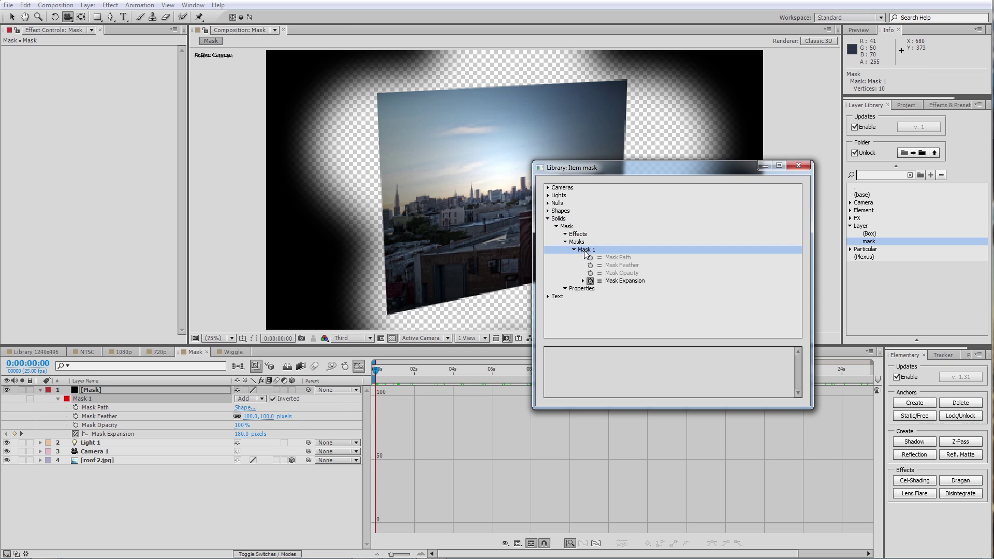
click(591, 281)
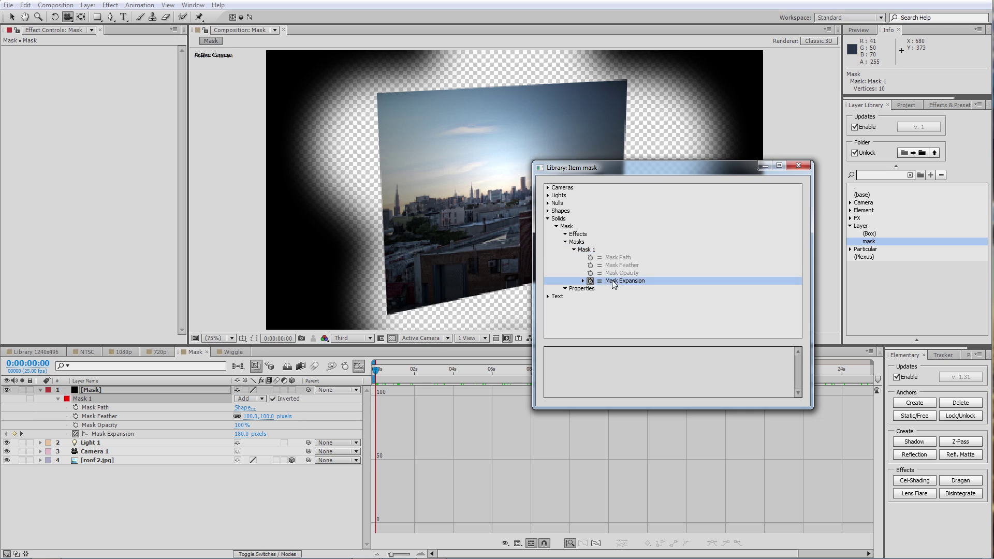
click(584, 281)
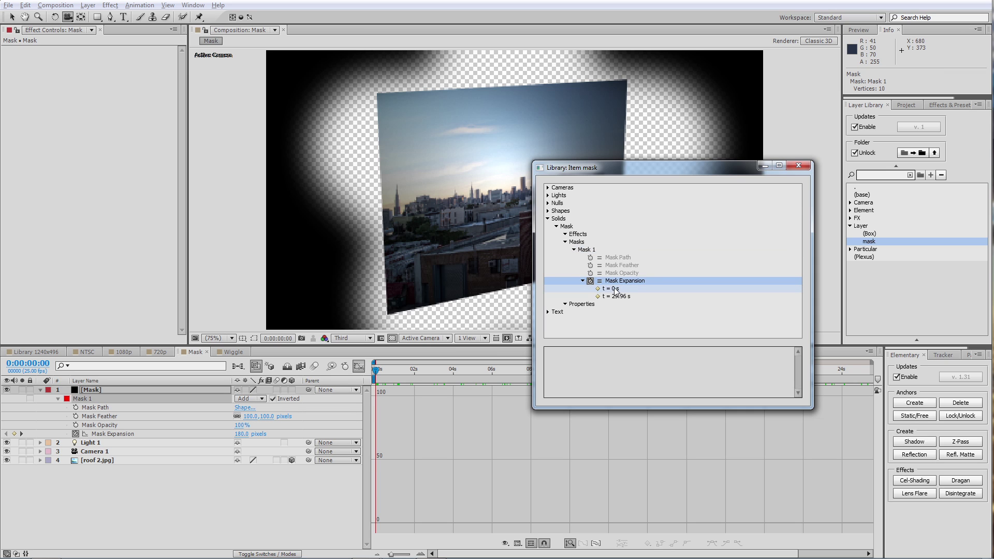
click(615, 290)
click(617, 298)
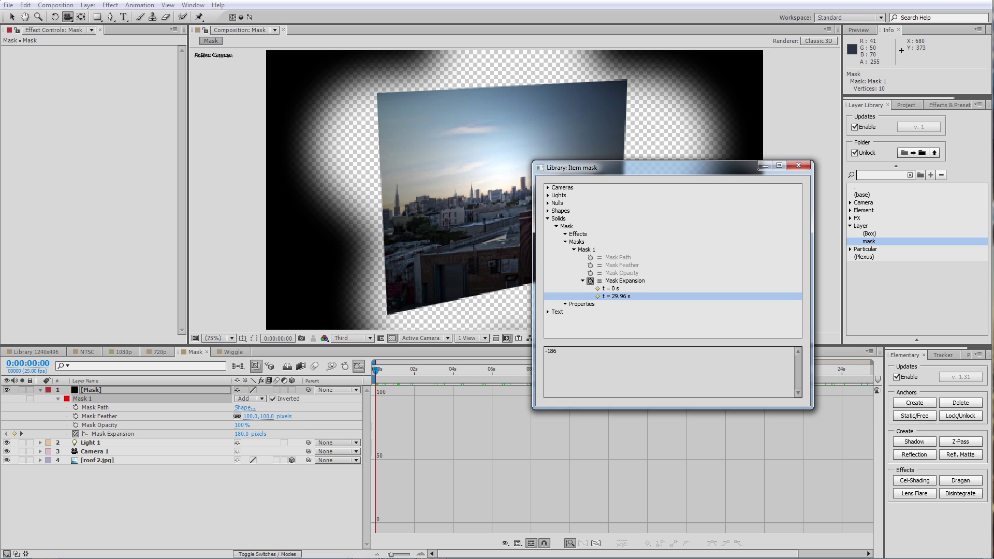
click(799, 165)
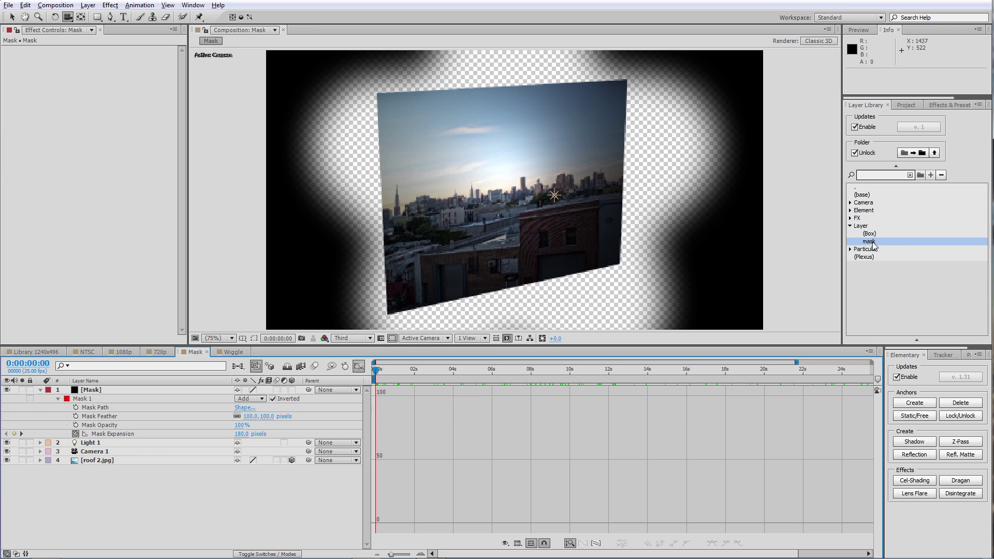
Delete the Mask layer, recreate it from the mask preset, and view its Mask Expansion curve.
click(98, 393)
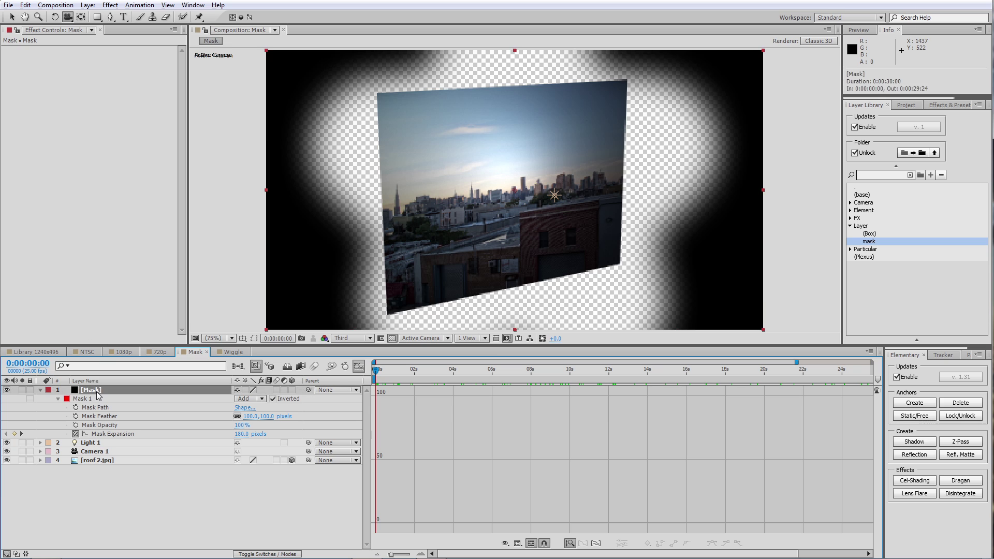
key(Delete)
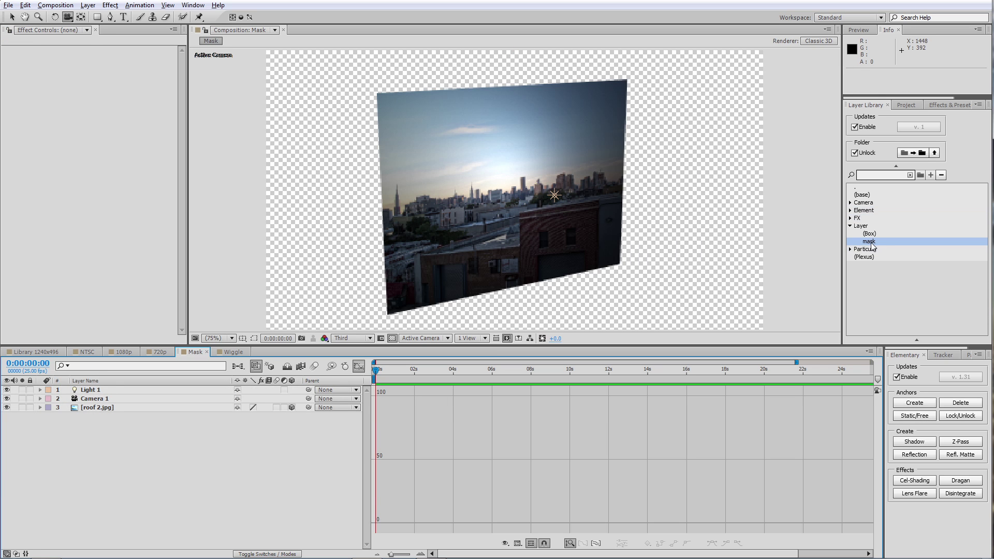
double_click(872, 243)
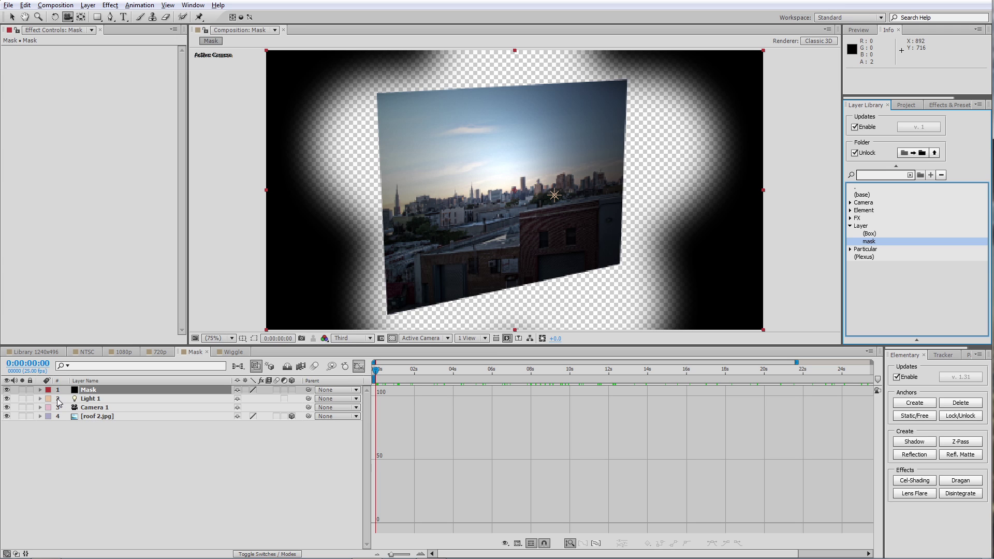
click(39, 390)
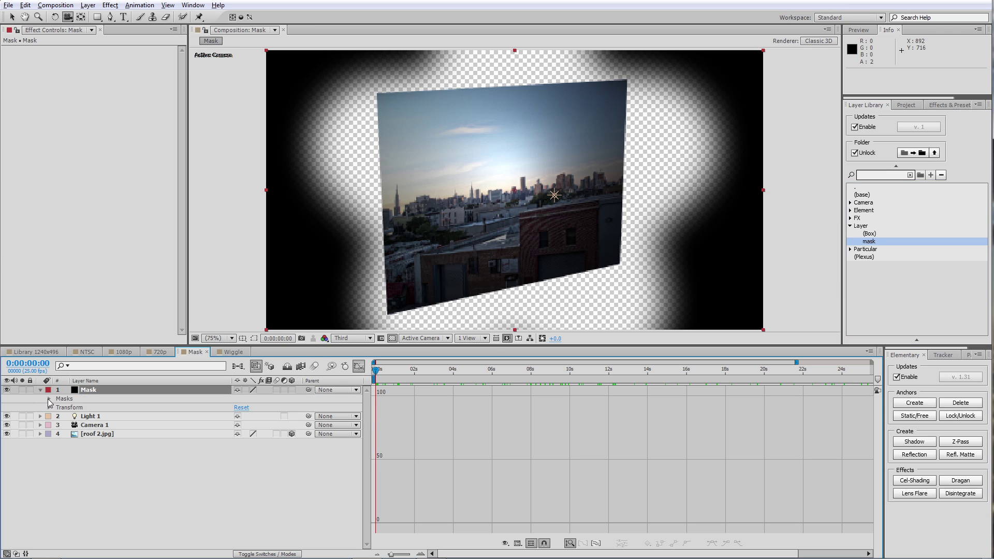
click(49, 398)
click(57, 407)
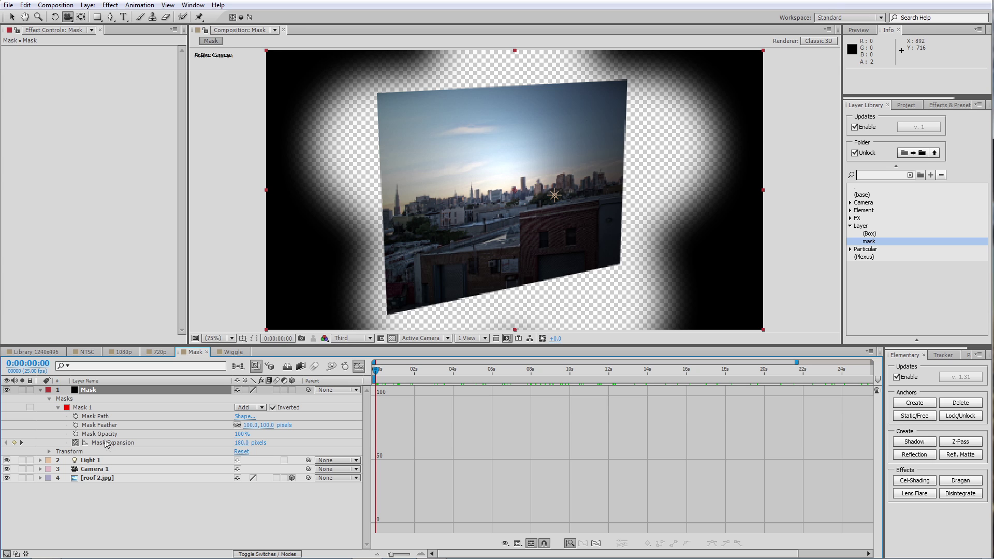
click(109, 443)
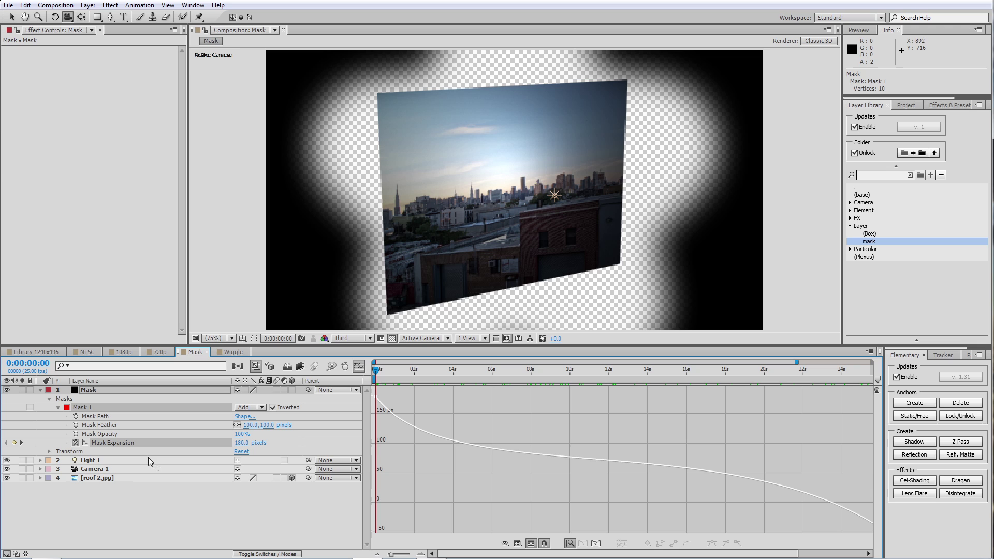
Delete the recreated Mask layer, leaving roof 2.jpg selected.
click(149, 509)
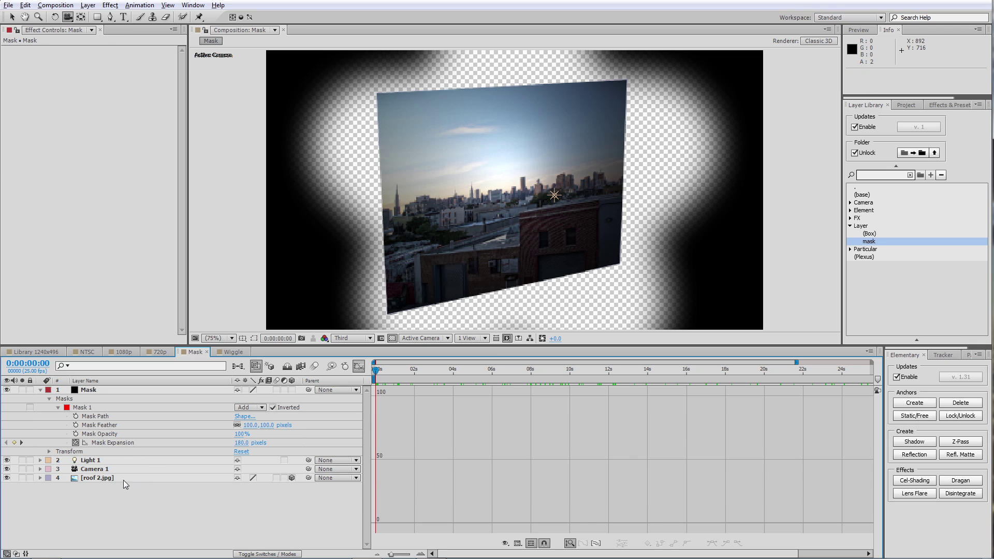
click(124, 479)
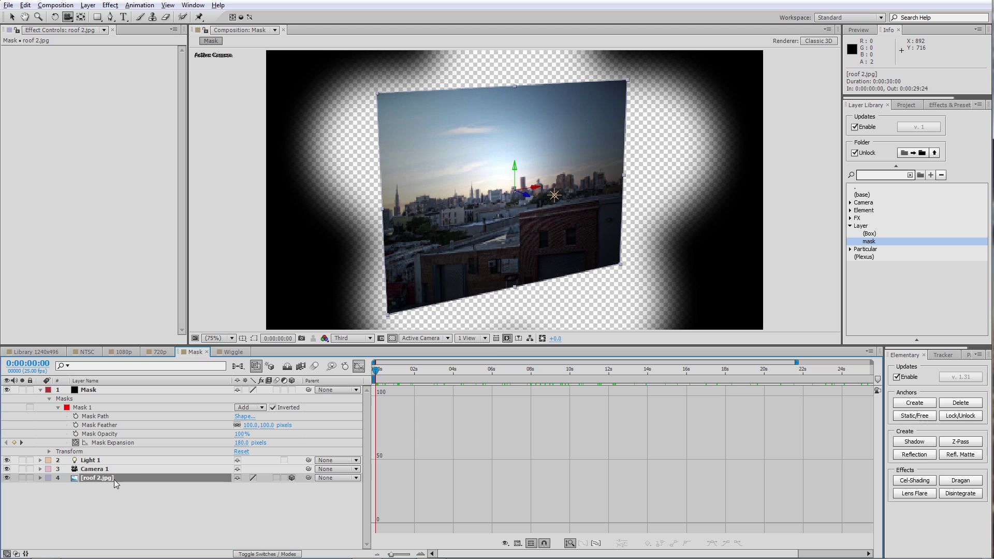
click(92, 391)
key(Delete)
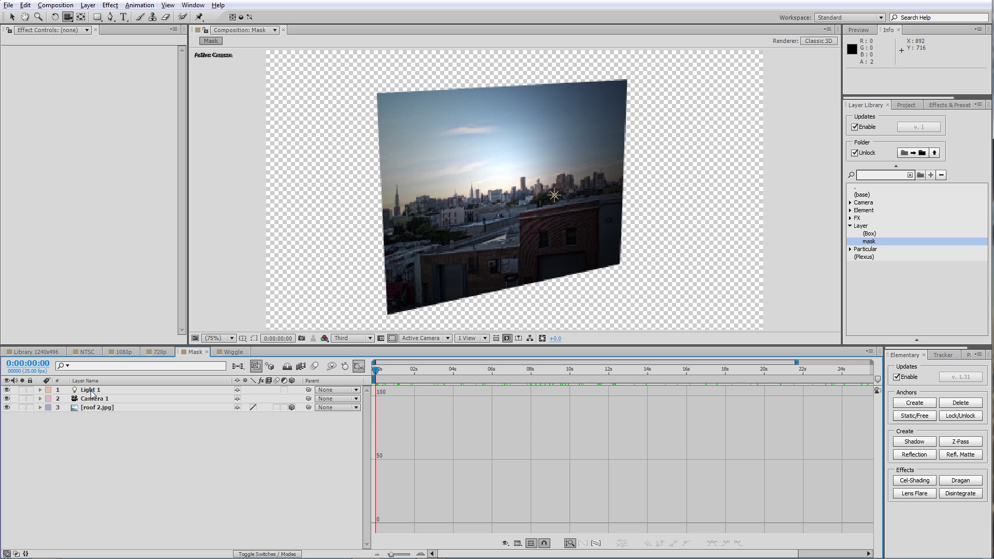
click(110, 409)
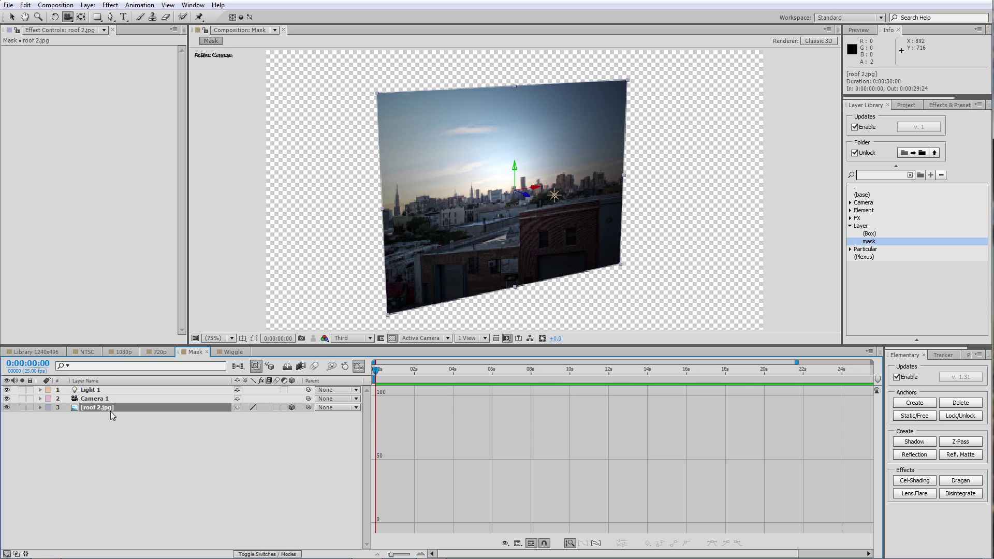
Apply the mask preset to roof 2.jpg, preview it, undo, then reapply it.
double_click(875, 243)
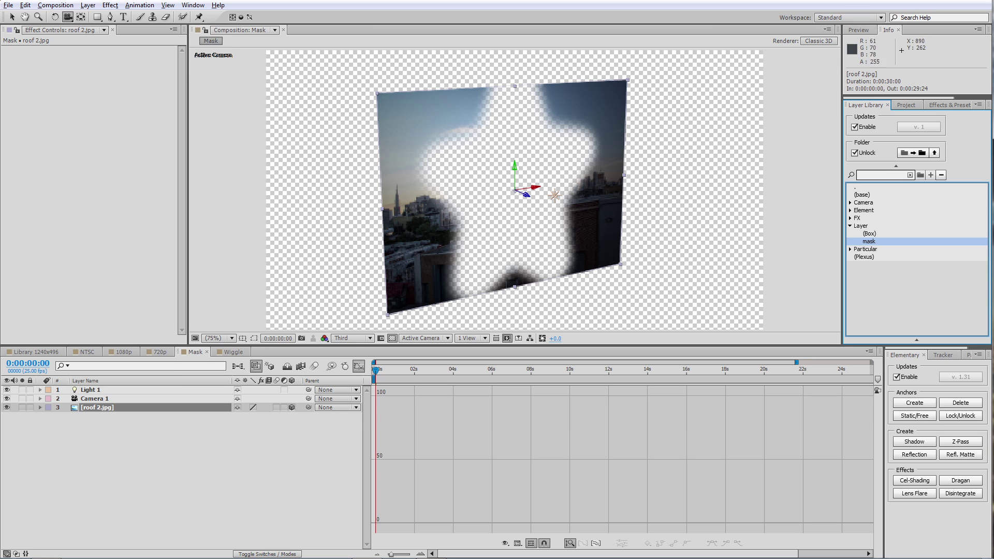
drag(376, 371, 225, 400)
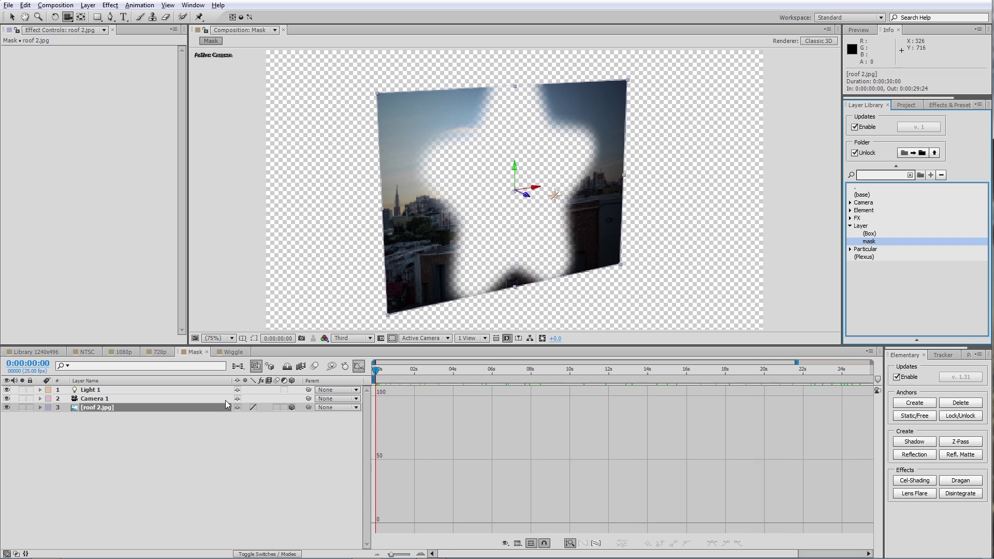
click(173, 448)
click(124, 409)
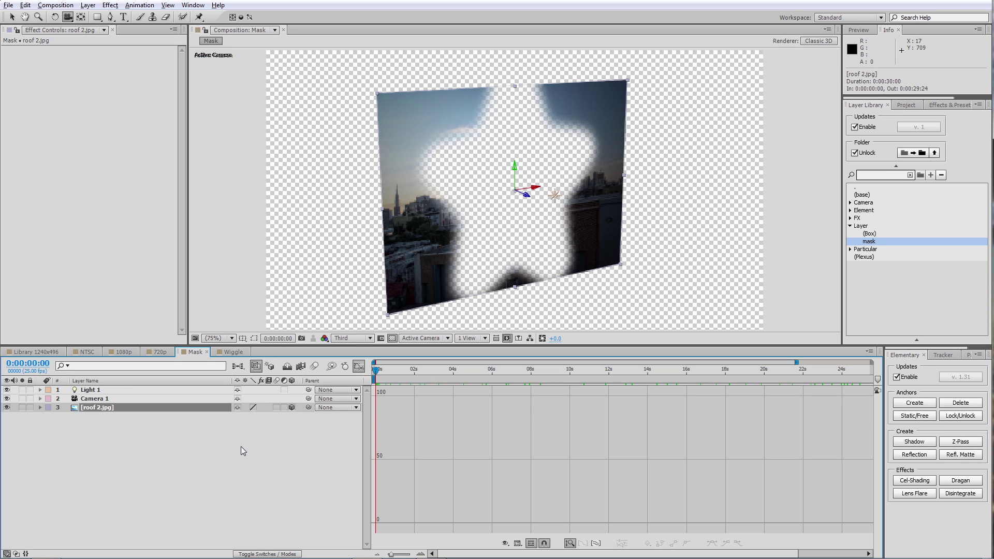
key(ctrl+z)
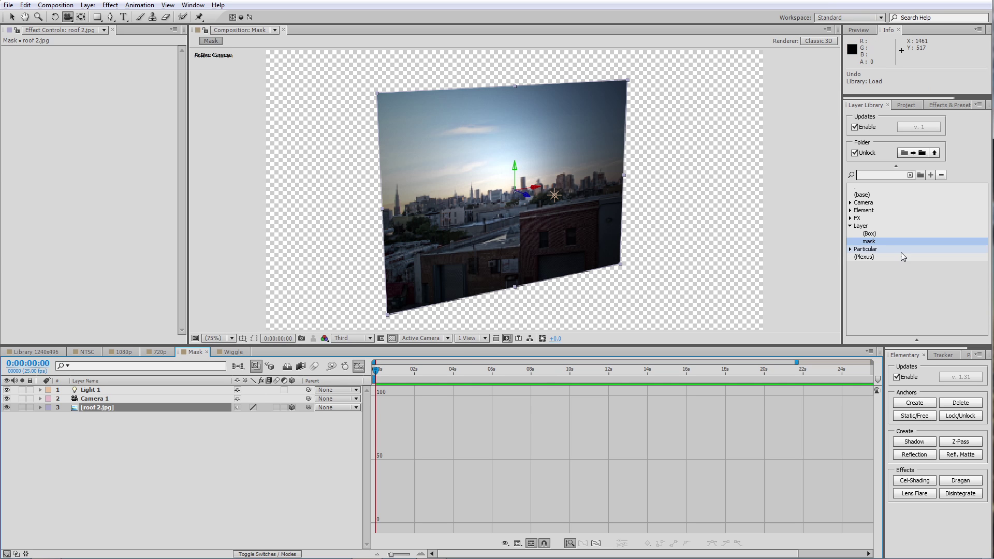
double_click(870, 241)
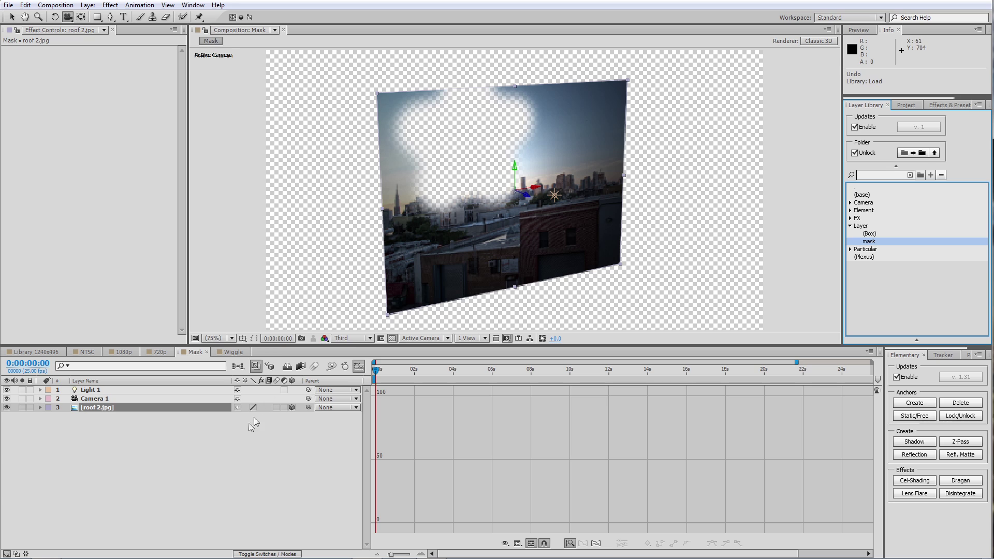
click(245, 445)
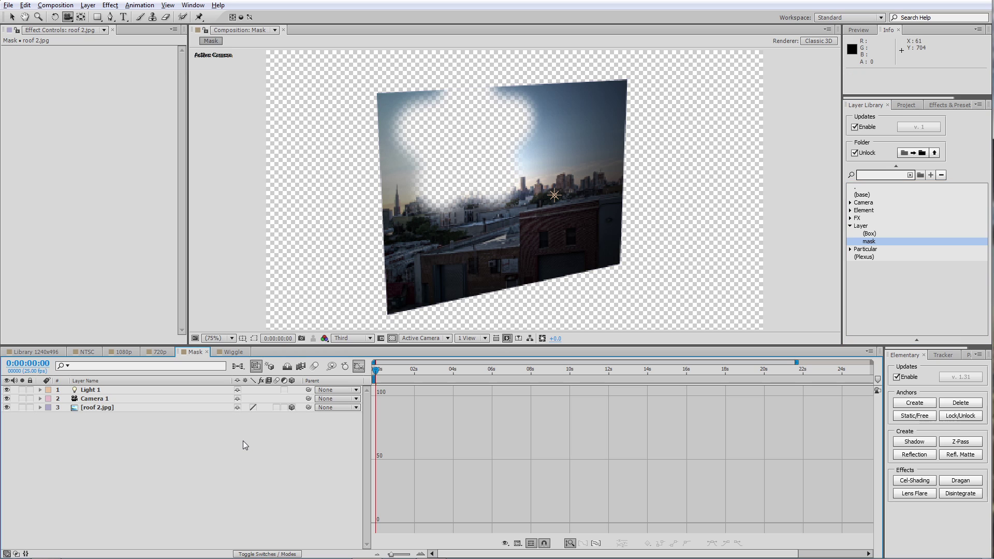
click(136, 409)
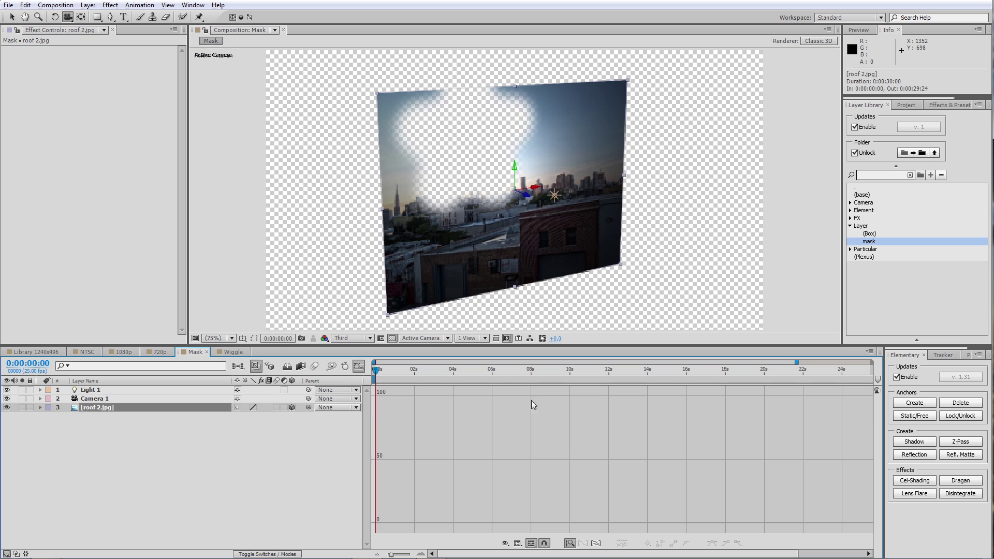
click(874, 241)
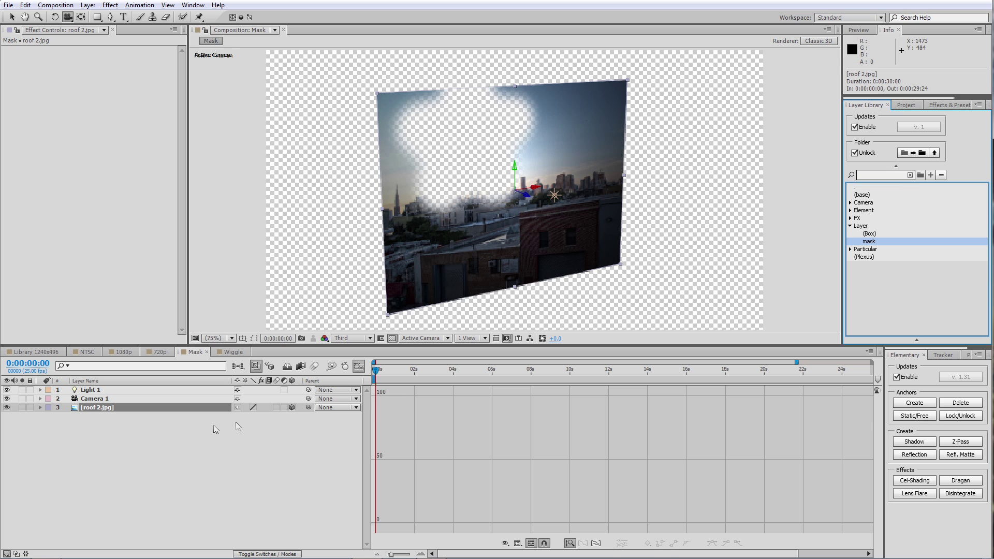
click(156, 411)
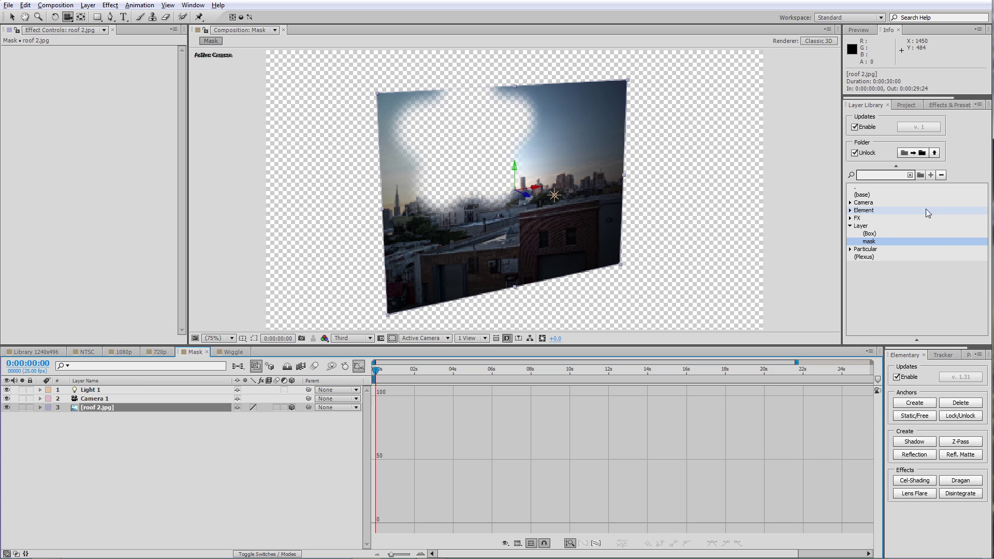
click(870, 235)
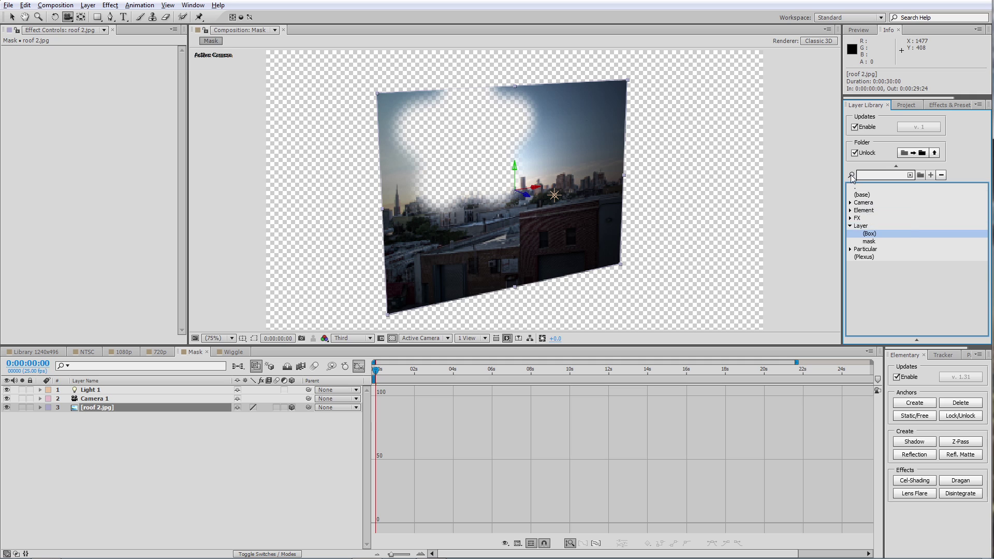
Rename roof 2.jpg to Top and try the Box preset, then undo the orbit and load.
mouse_move(852, 176)
click(100, 409)
key(Return)
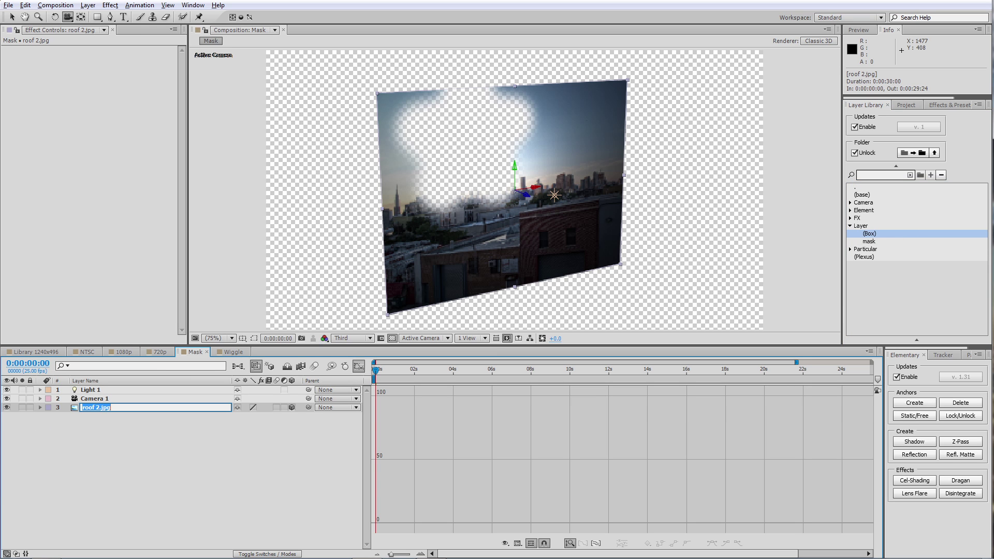
text(Top)
key(Return)
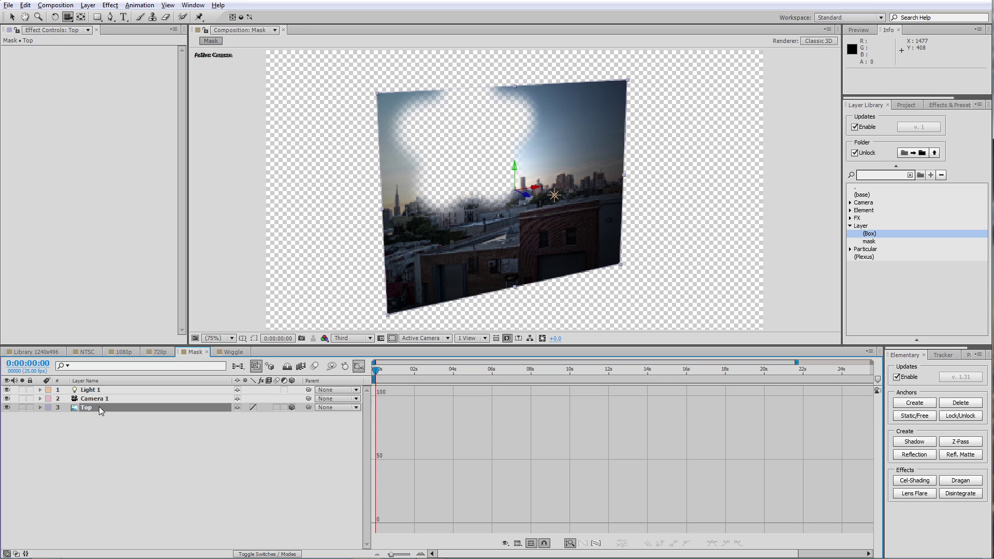
double_click(878, 234)
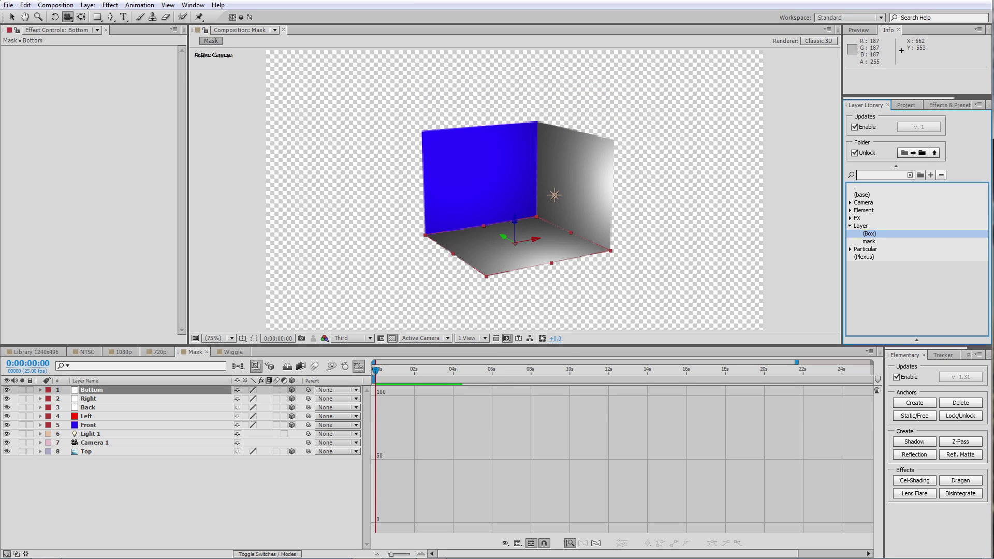
drag(523, 265, 557, 189)
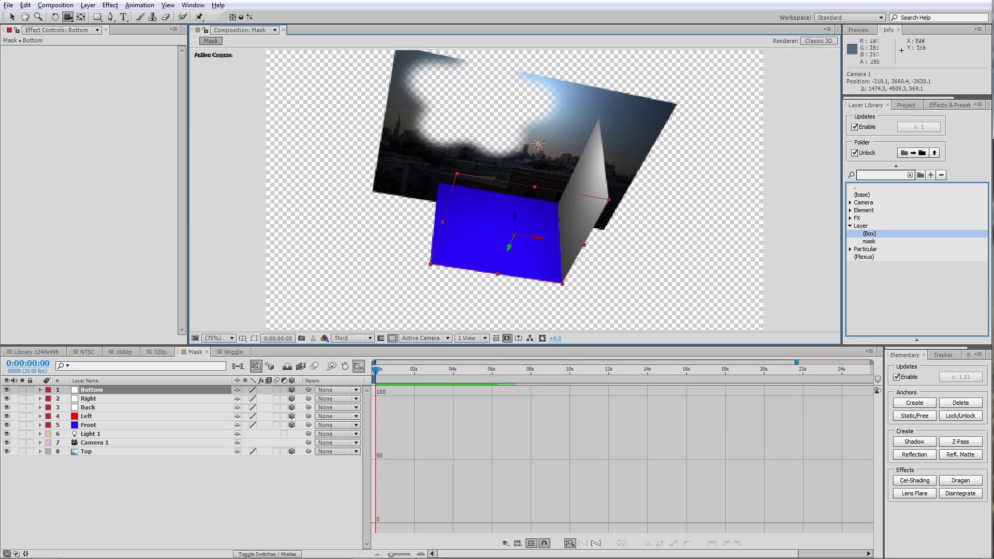
click(206, 488)
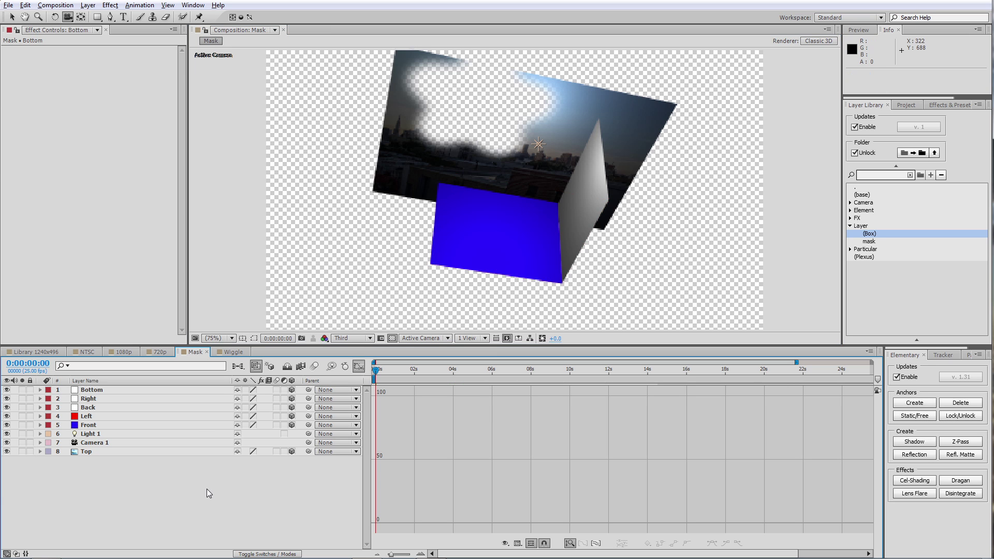
key(ctrl+z)
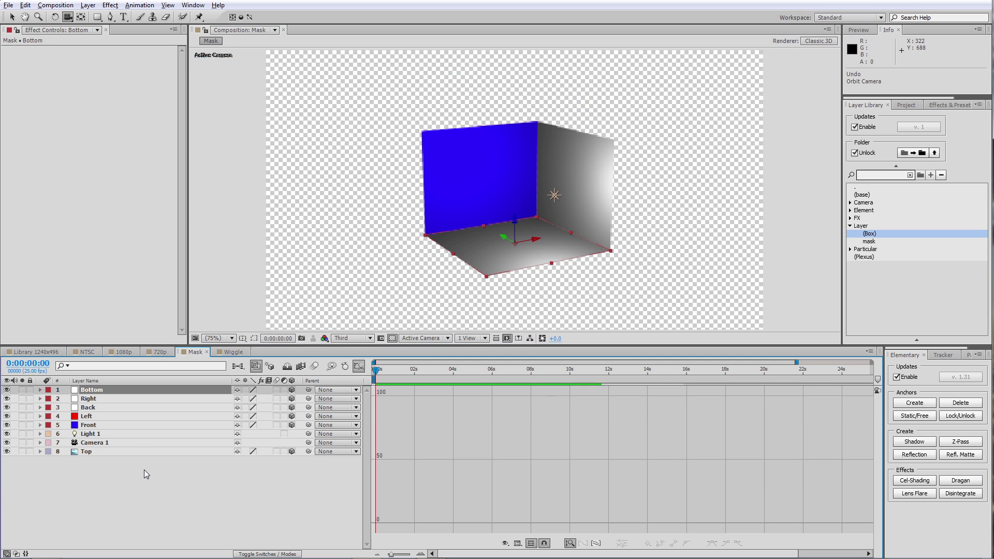
key(ctrl+z)
Rename the Top layer to Front and reload the (Box) preset around it.
key(Return)
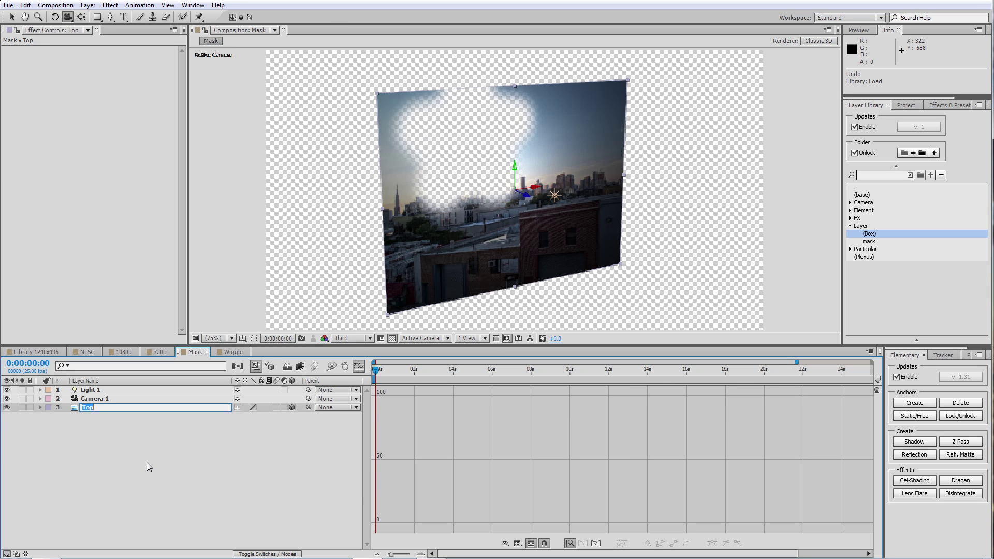
text(Front)
key(Return)
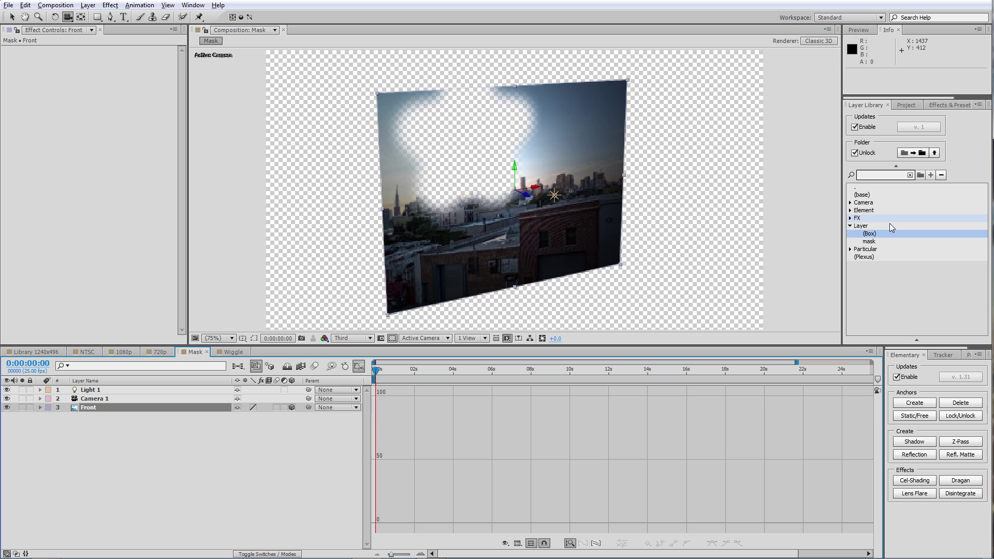
click(875, 234)
mouse_move(853, 179)
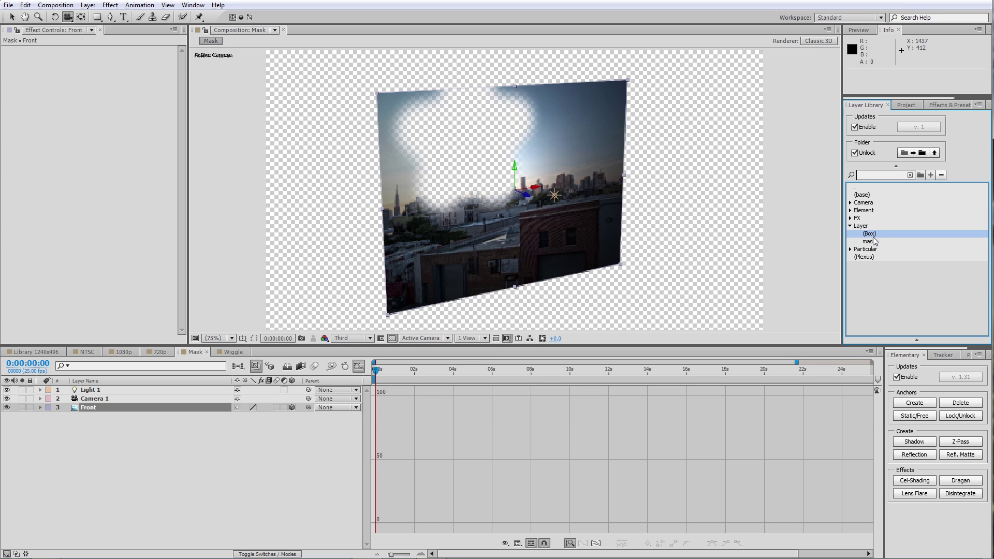
double_click(874, 238)
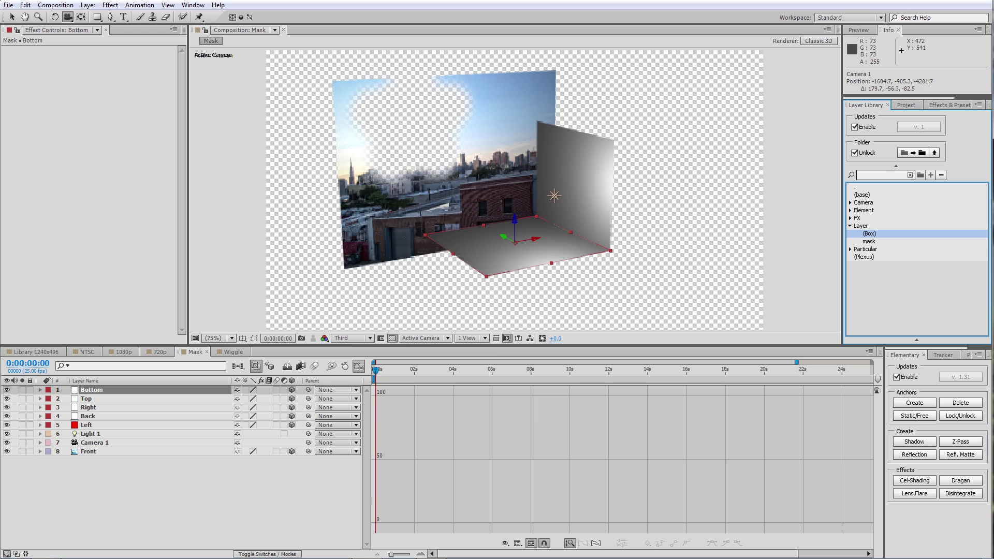
drag(449, 260, 510, 249)
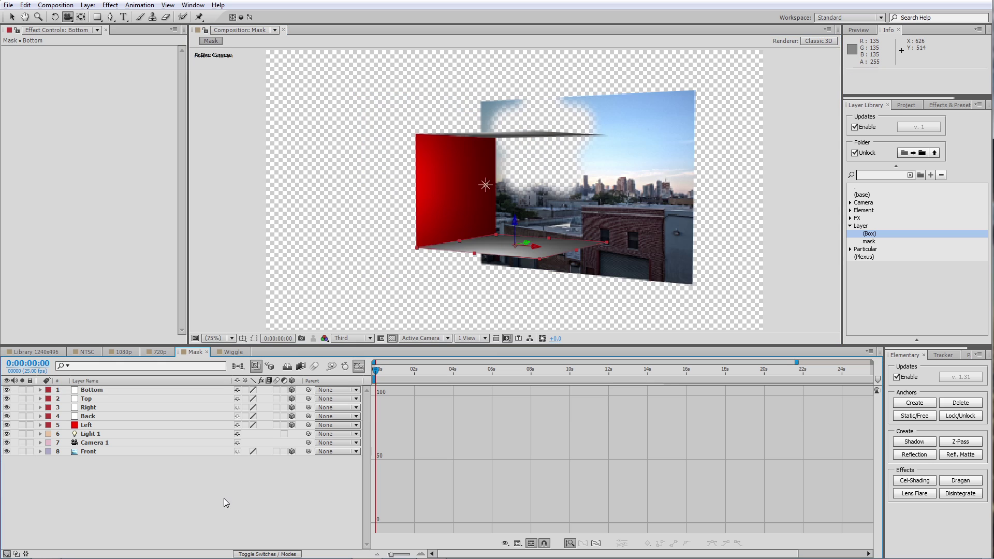
key(ctrl+z)
key(ctrl+z)
key(ctrl+z)
key(ctrl+z)
key(ctrl+z)
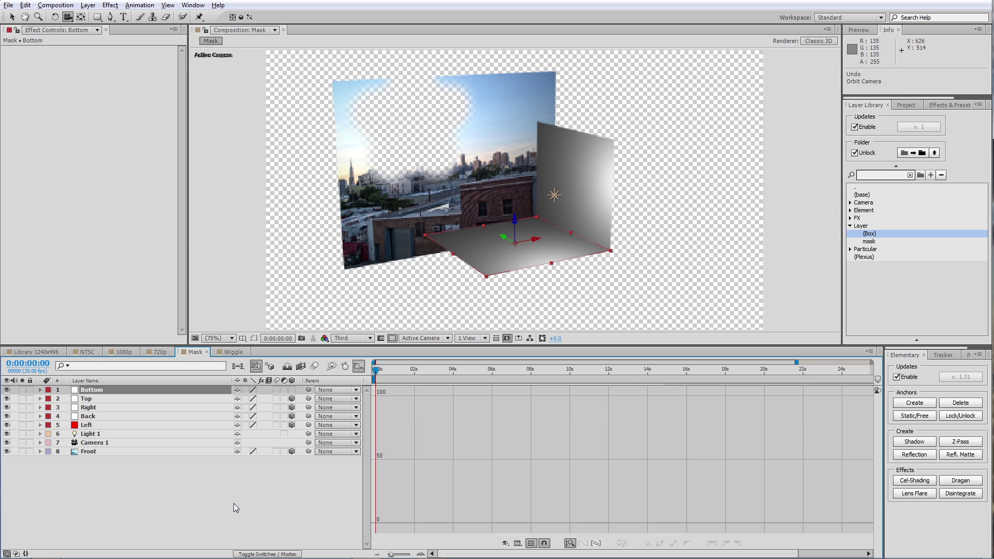
In the Wiggle comp, reveal Target's Position wiggle expression and the controller's Speed and Offset sliders, then preview it.
click(228, 352)
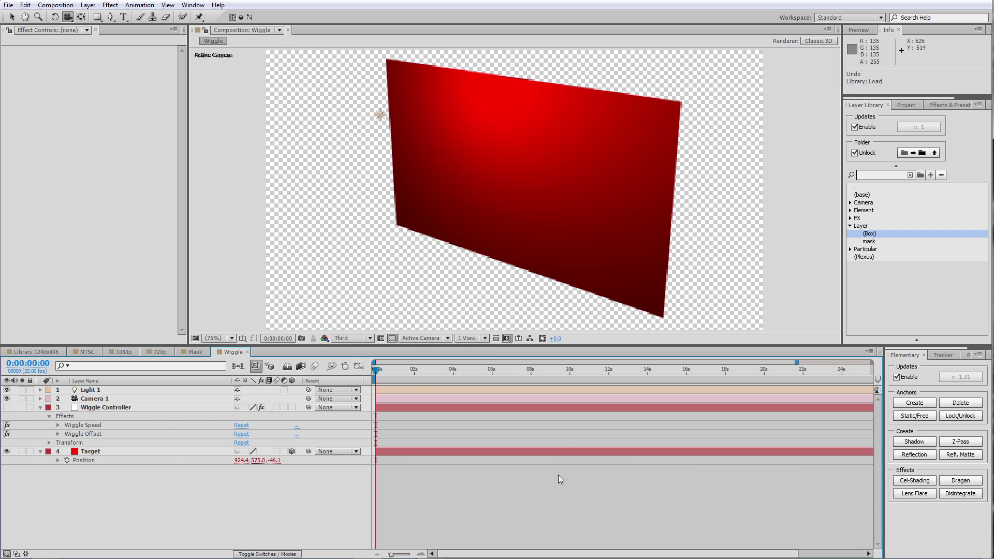
click(141, 408)
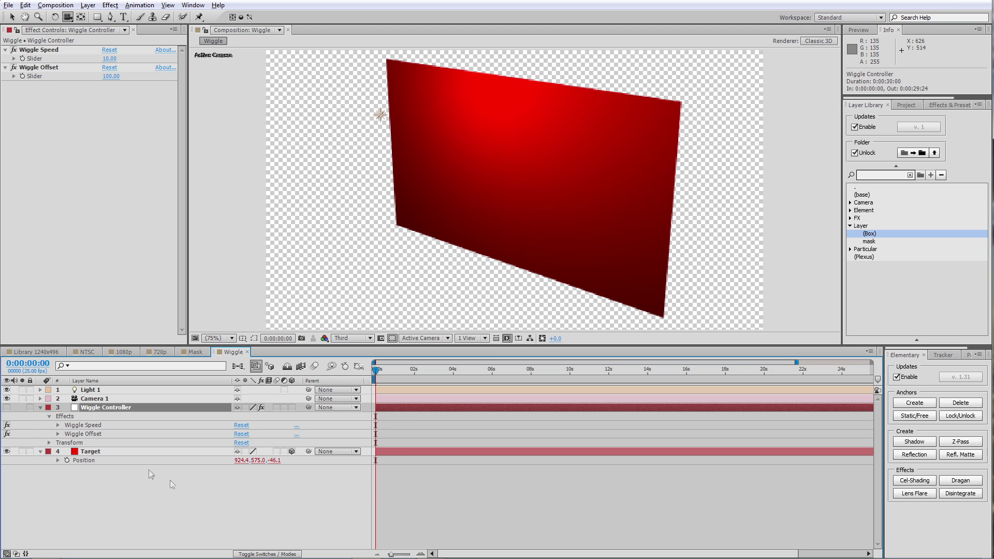
click(105, 462)
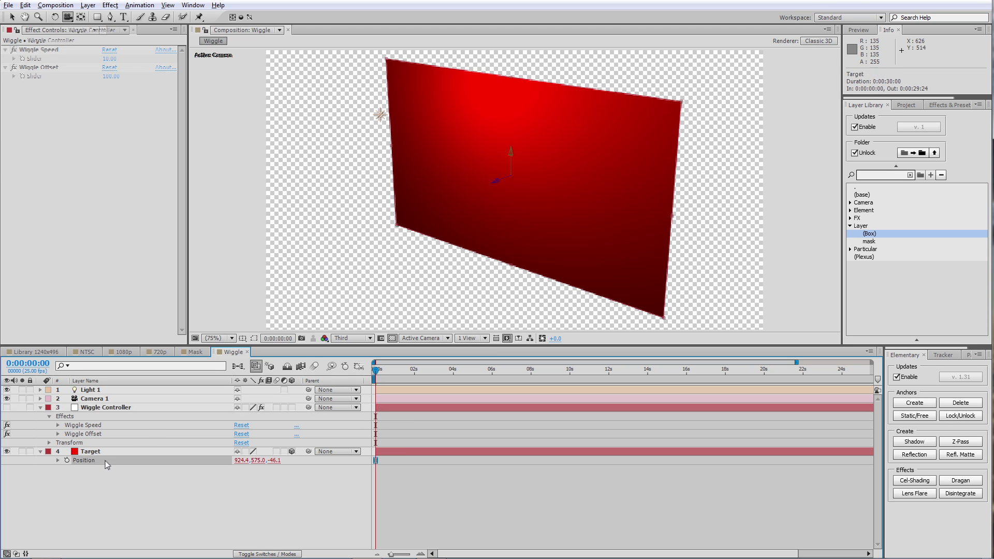
text(wiggle(thisComp.layer("Wiggle Controller").effect("Wiggle Speed")("Slider")/100, thisComp.layer("Wiggle Controller").effect("Wiggle Offset")("Slider")))
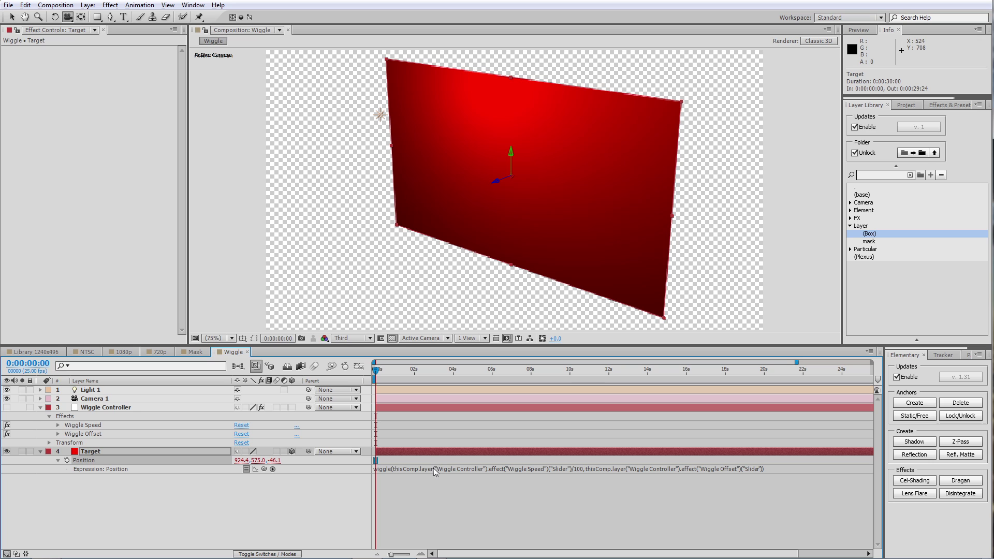
click(101, 408)
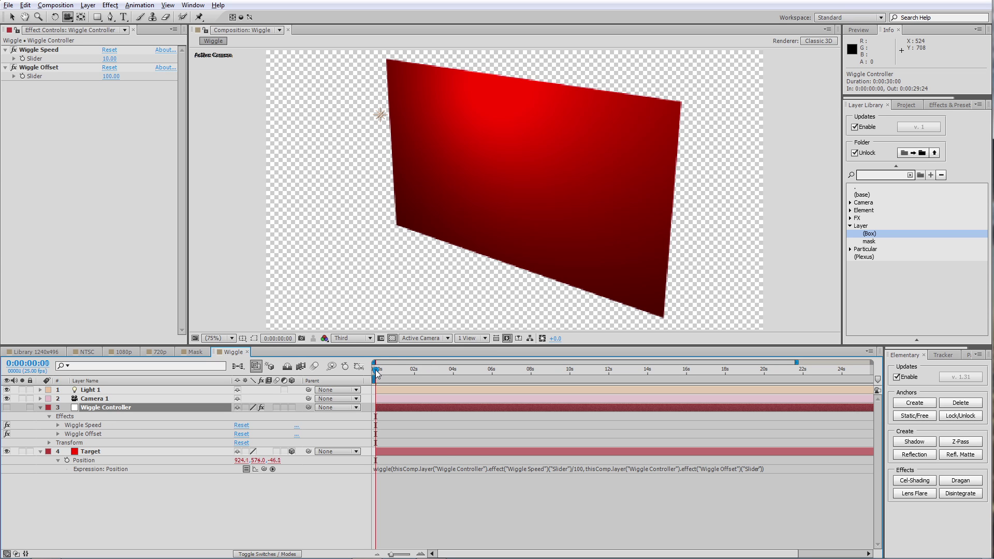
drag(374, 370, 318, 380)
Go to the Layer Library's top level and select both the Target and Wiggle Controller layers.
click(878, 278)
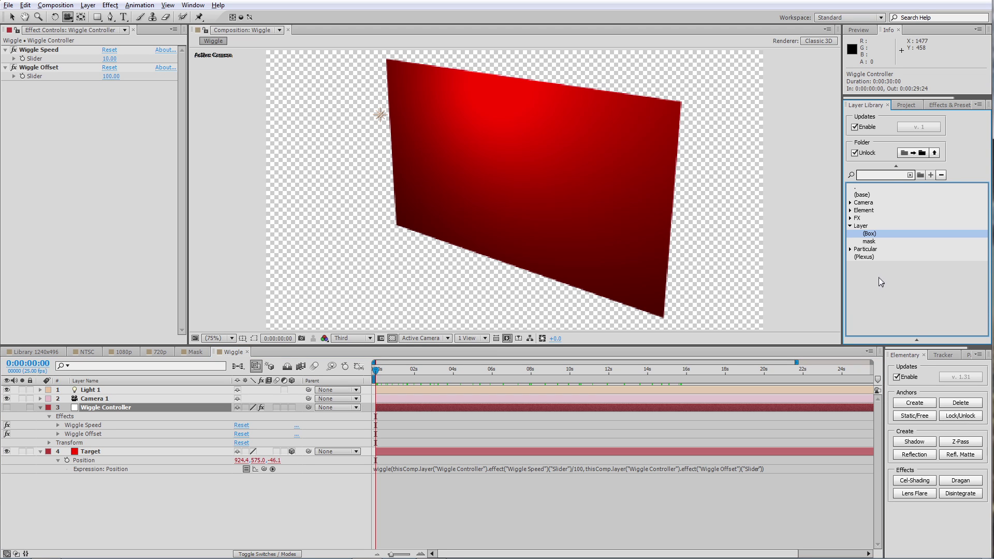
click(856, 188)
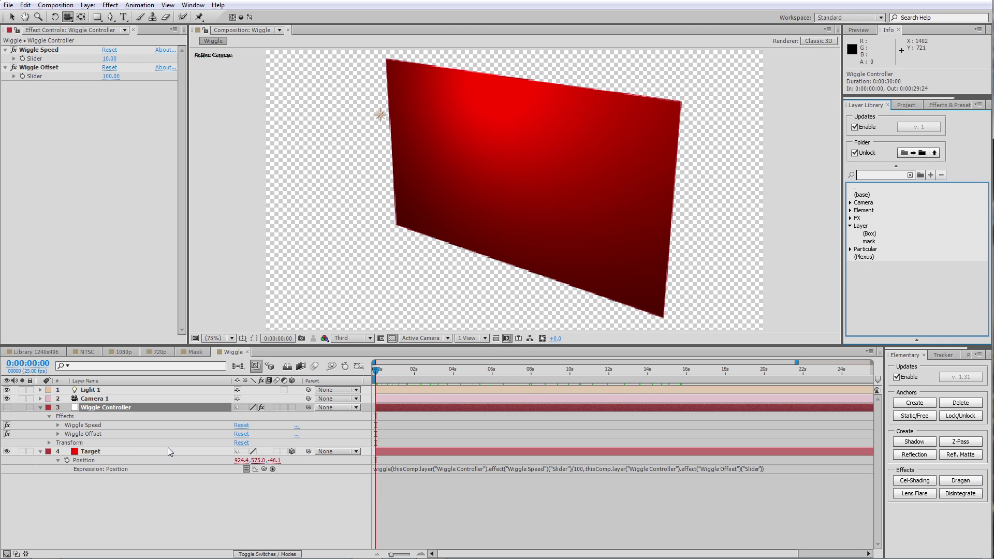
click(83, 460)
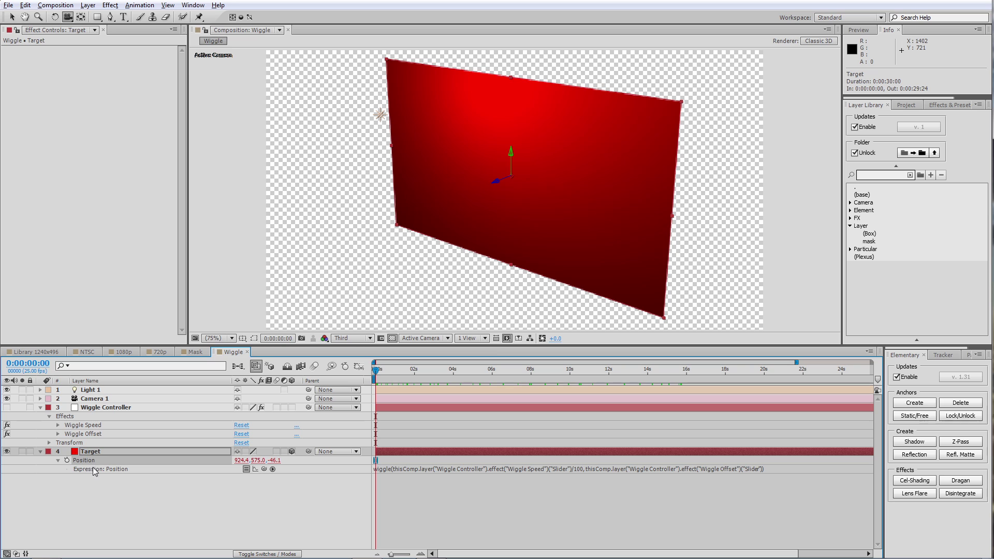
ctrl+click(67, 419)
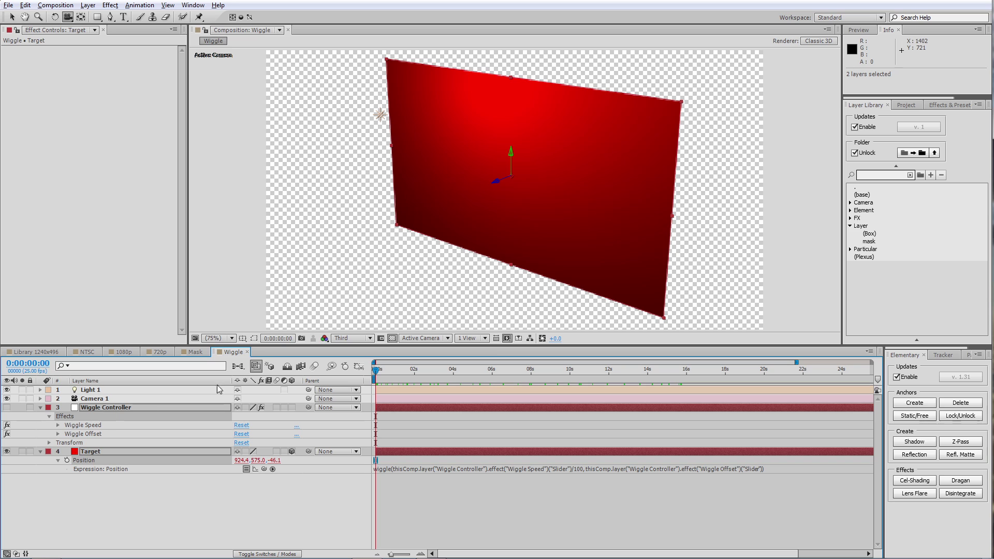
Save the selected Target and Wiggle Controller layers as a new Layer Library item named 'wiggle'.
click(882, 175)
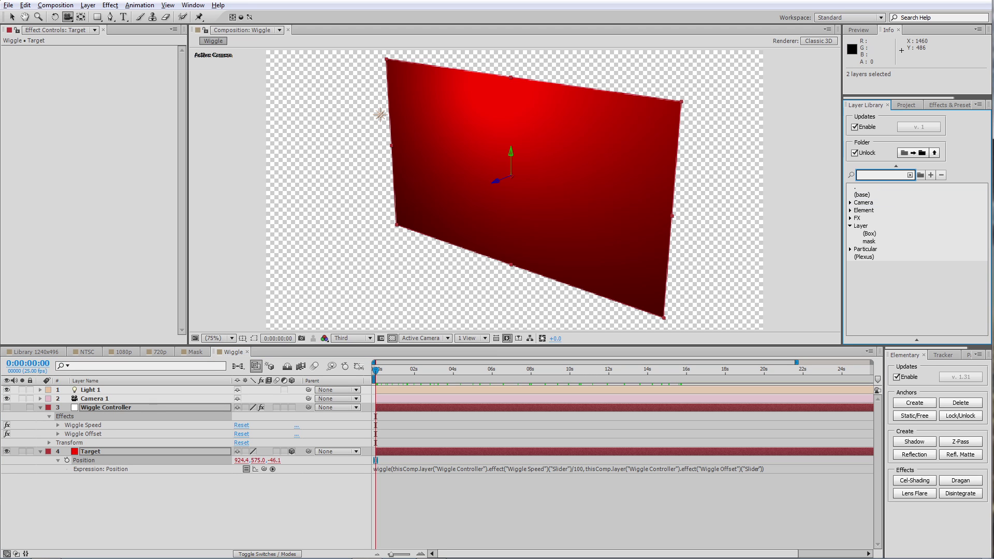
text(wiggle)
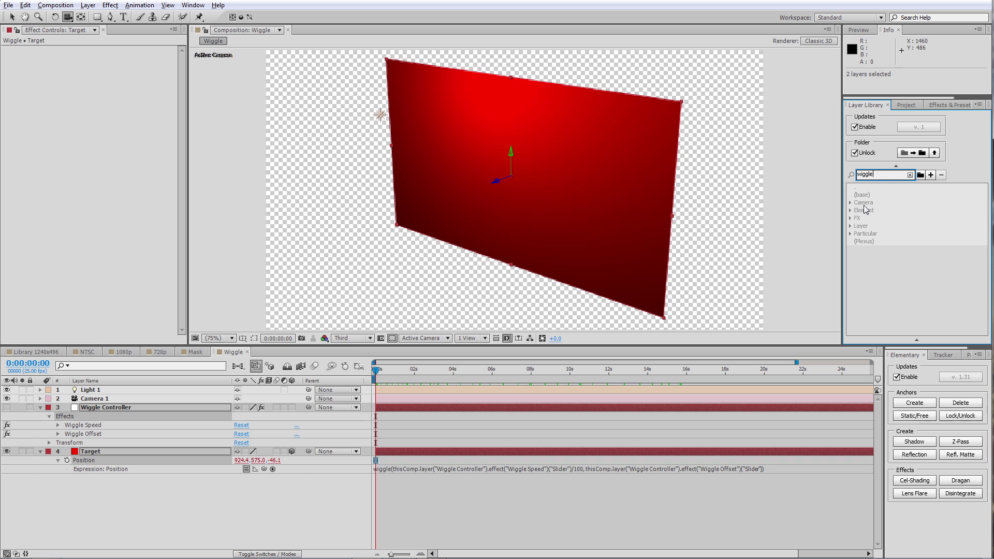
click(931, 175)
Open the wiggle item's contents to check the stored layers and Target's Position expression.
click(866, 251)
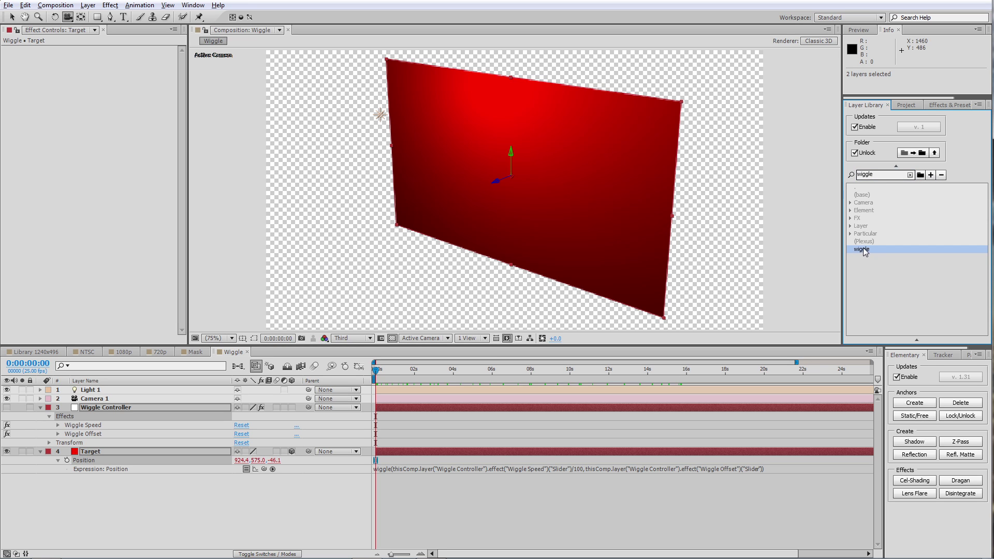
double_click(865, 250)
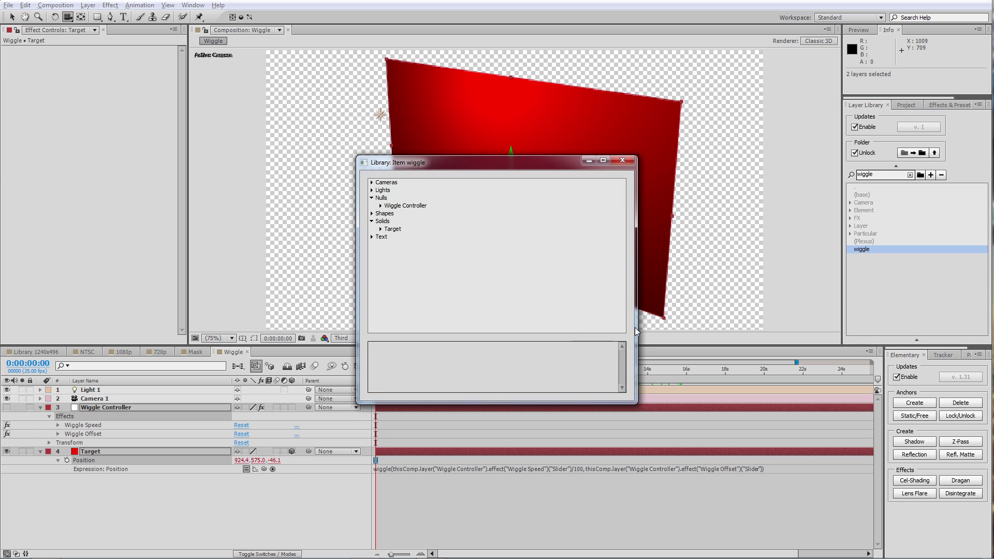
click(380, 205)
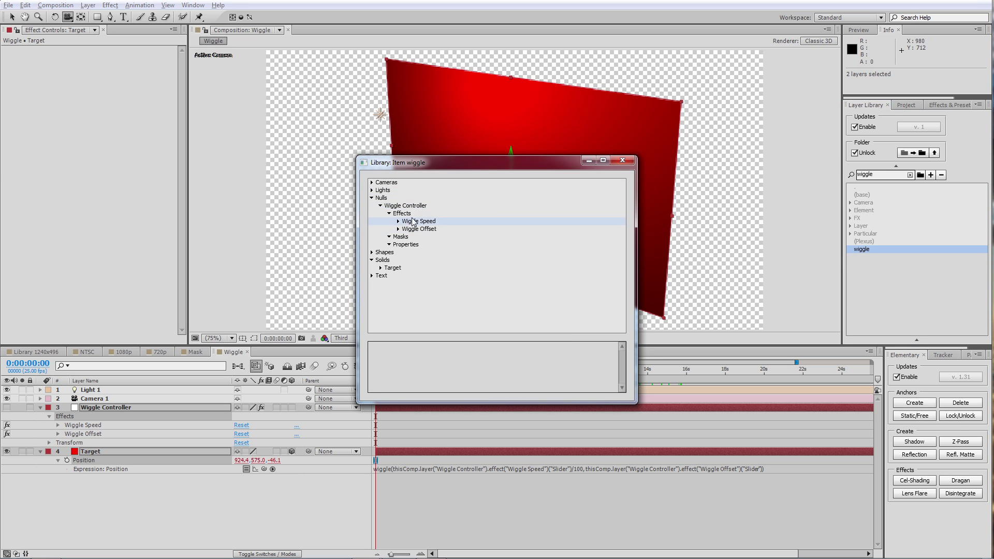
click(380, 268)
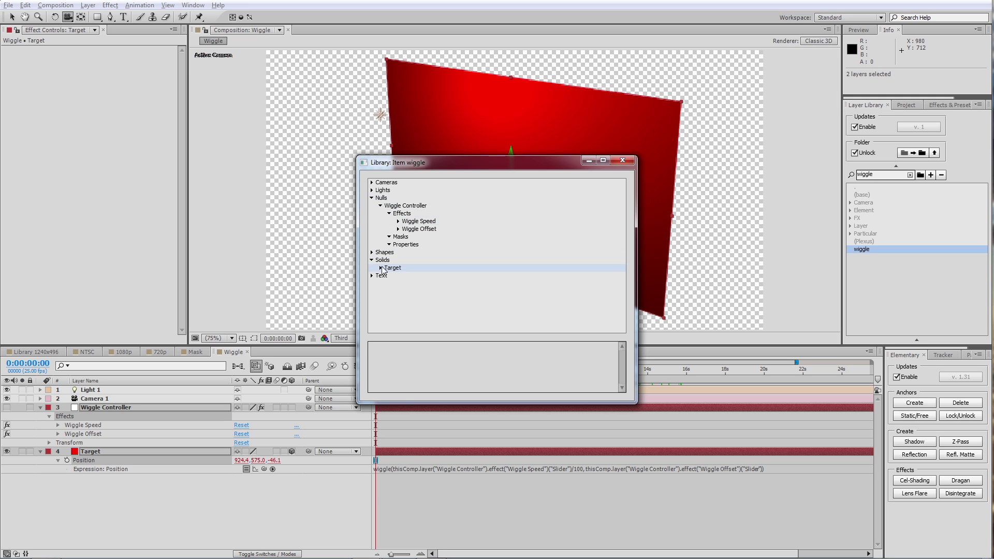
click(433, 306)
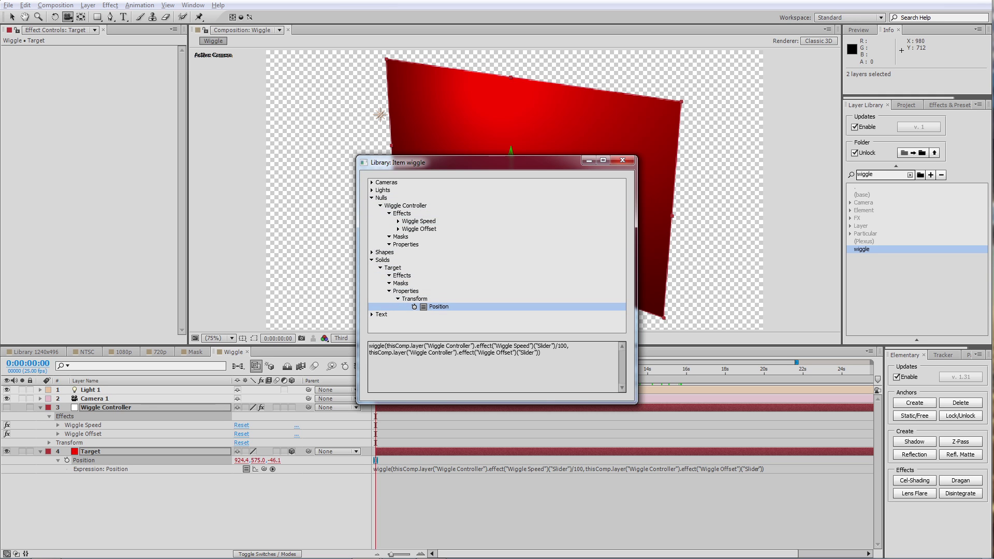
click(622, 160)
Delete the Wiggle Controller and Target layers from the composition.
click(145, 409)
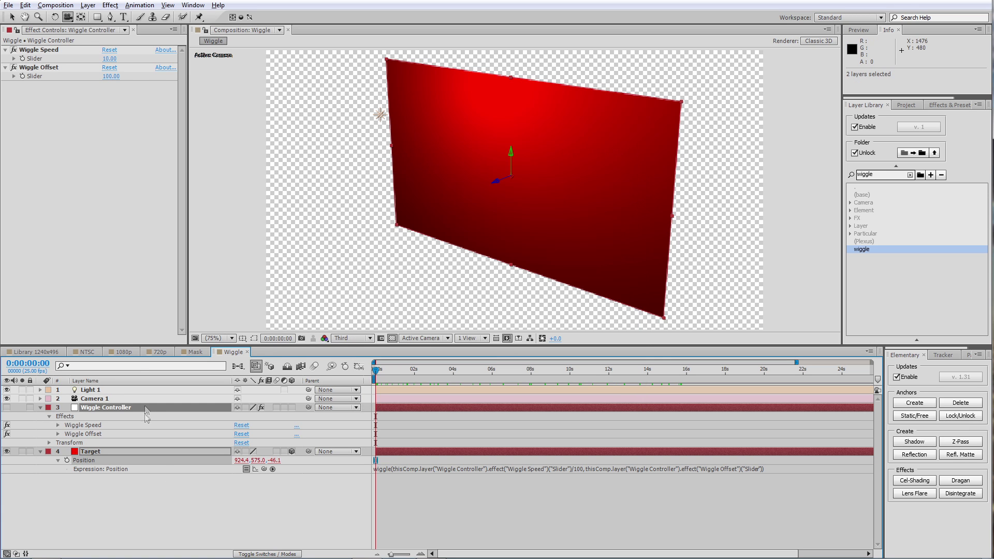
ctrl+click(141, 452)
key(Delete)
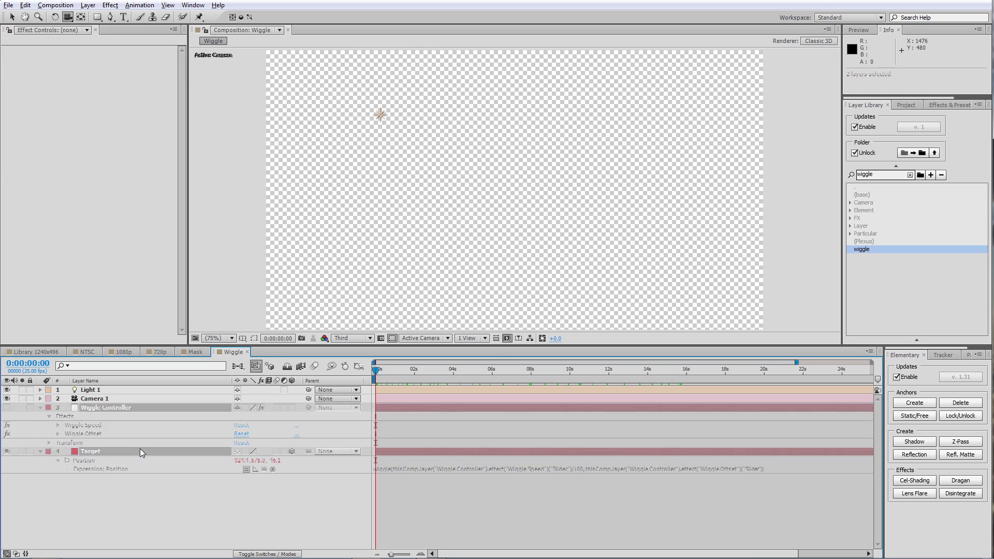
Rename the Light 1 layer to Target.
click(133, 391)
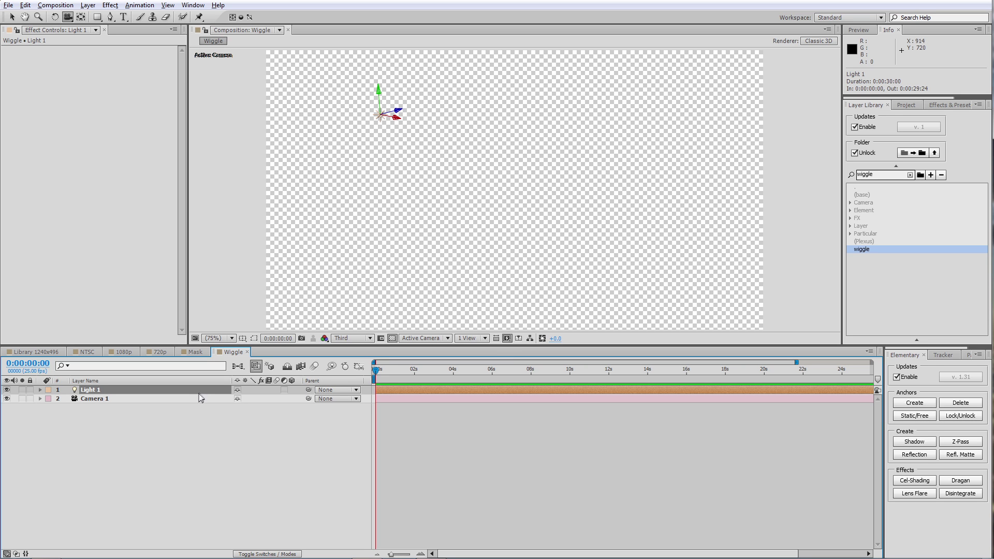
click(863, 251)
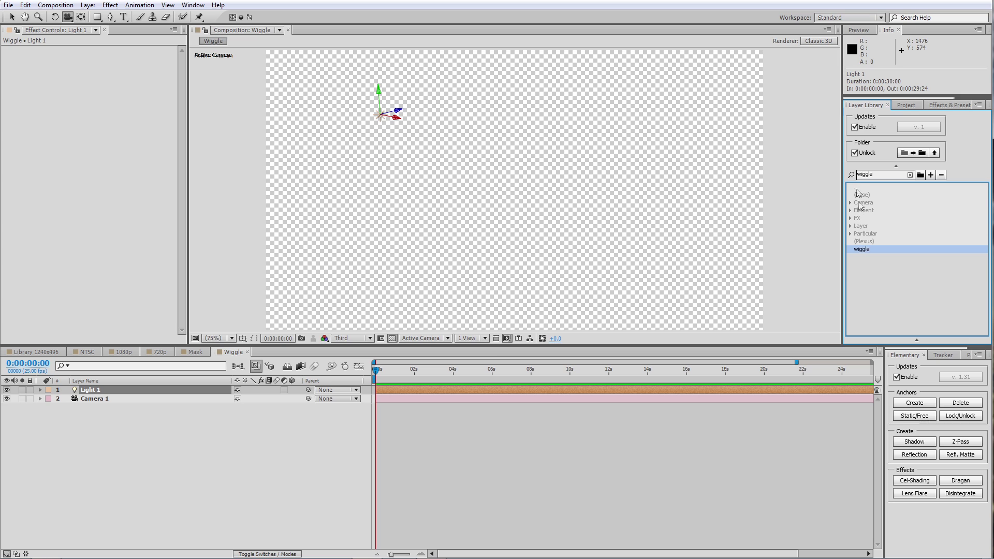
mouse_move(853, 177)
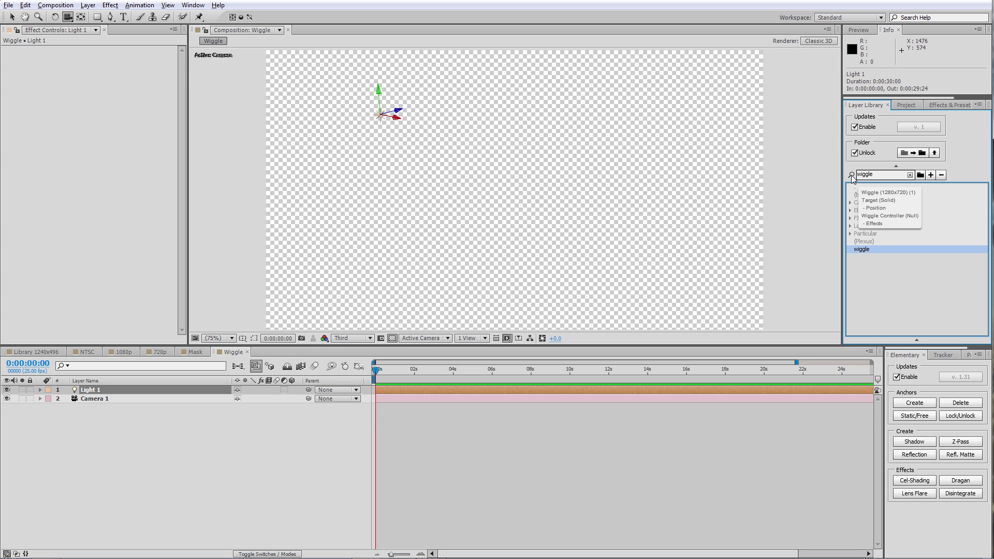
click(143, 393)
key(Return)
text(Target)
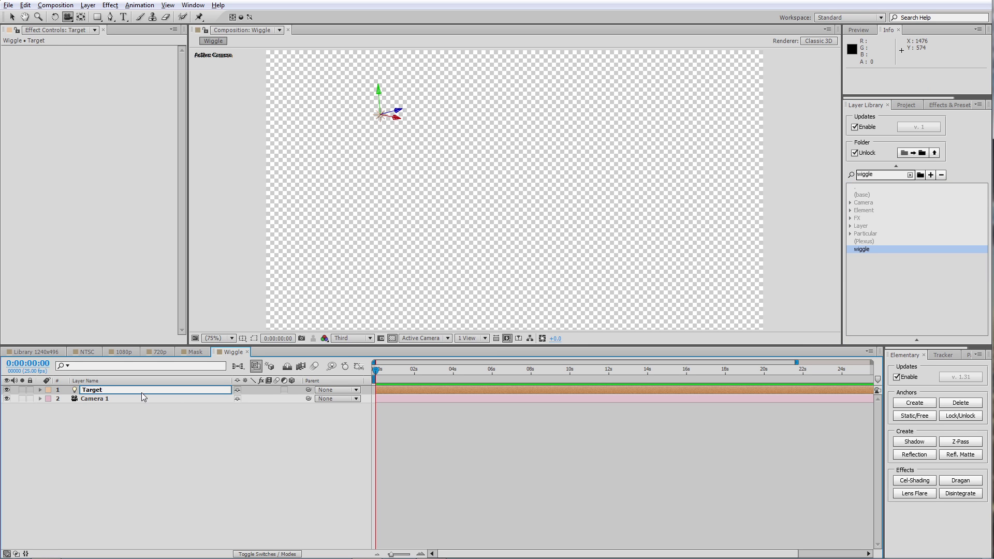
key(Return)
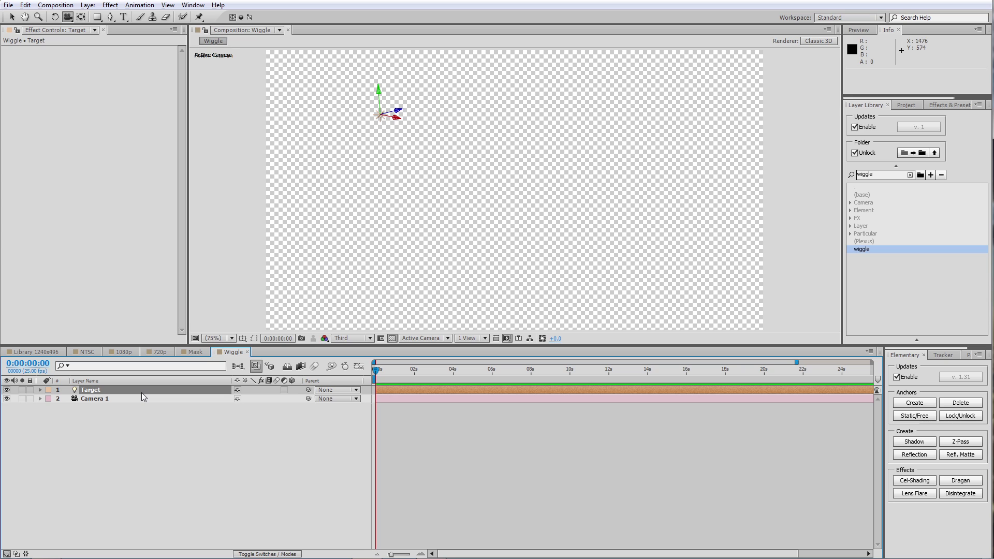
Load the wiggle preset onto the light, preview it, try Wiggle Speed 2.00, then undo.
double_click(864, 249)
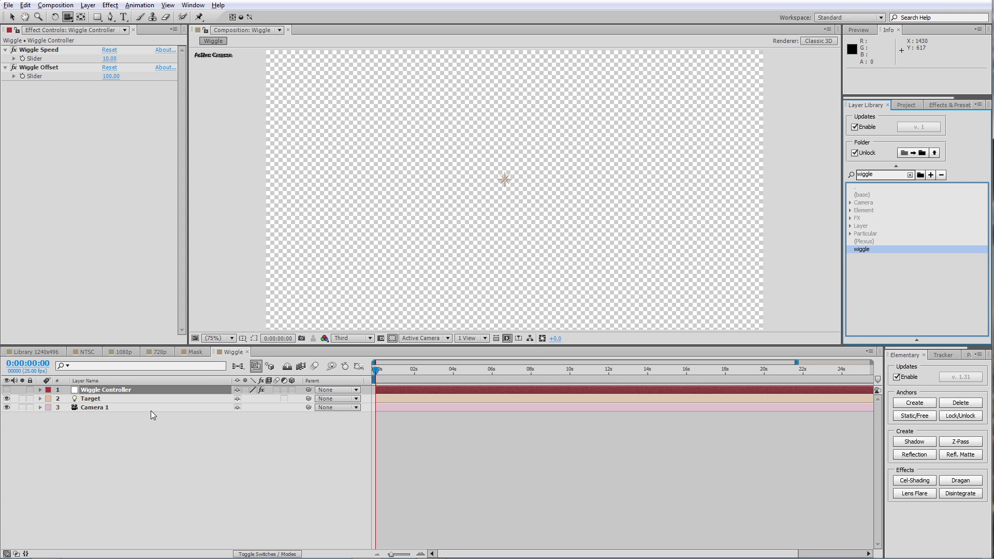
click(100, 399)
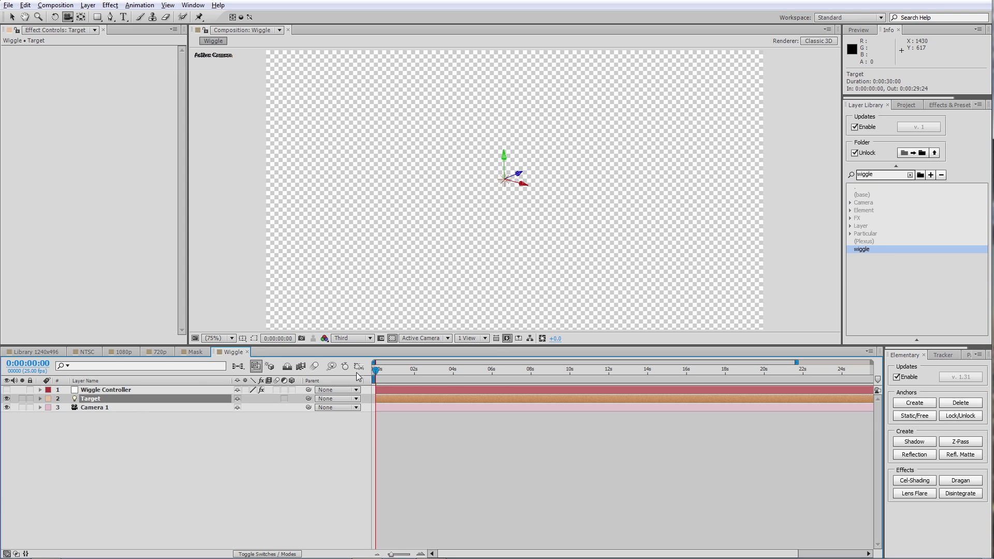
mouse_move(376, 369)
mouse_down()
mouse_move(872, 370)
mouse_move(376, 370)
mouse_up()
click(106, 392)
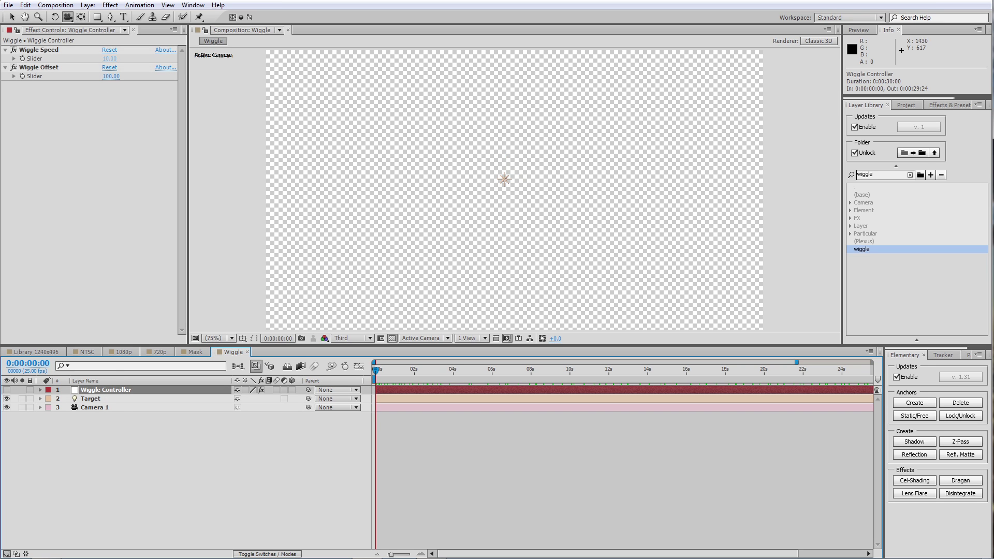
drag(109, 59, 154, 458)
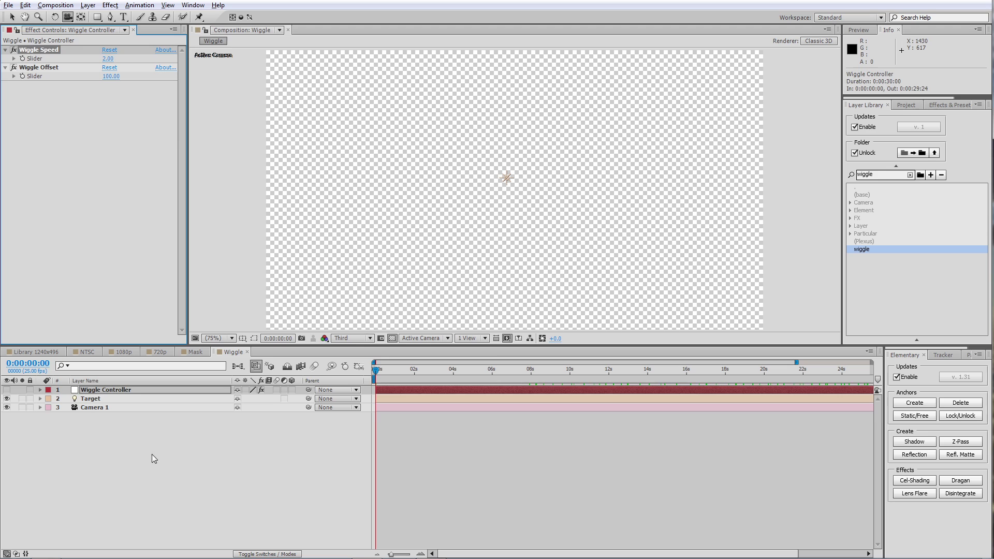
click(166, 440)
key(ctrl+z)
Undo the preset load and rename the Camera 1 layer to Target.
key(ctrl+z)
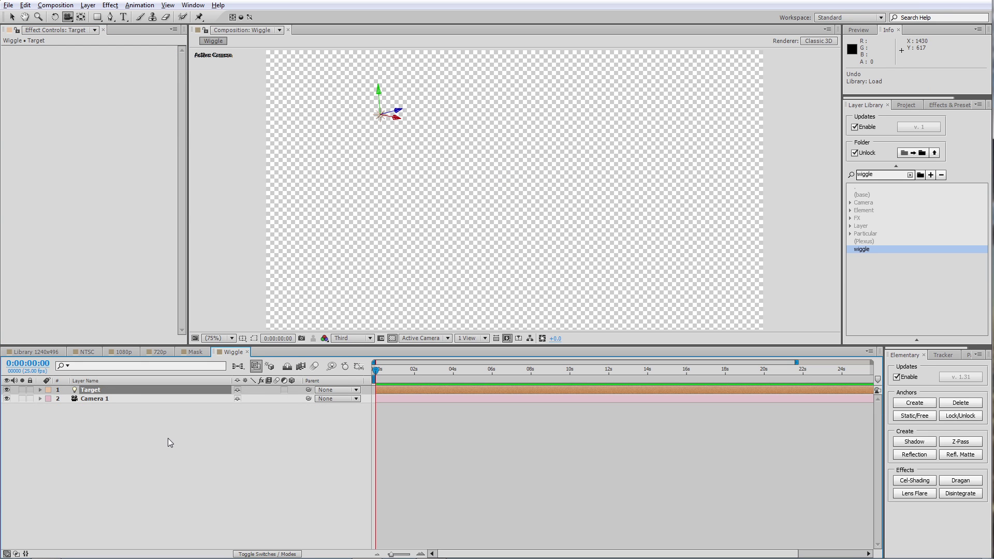
key(ctrl+z)
click(104, 399)
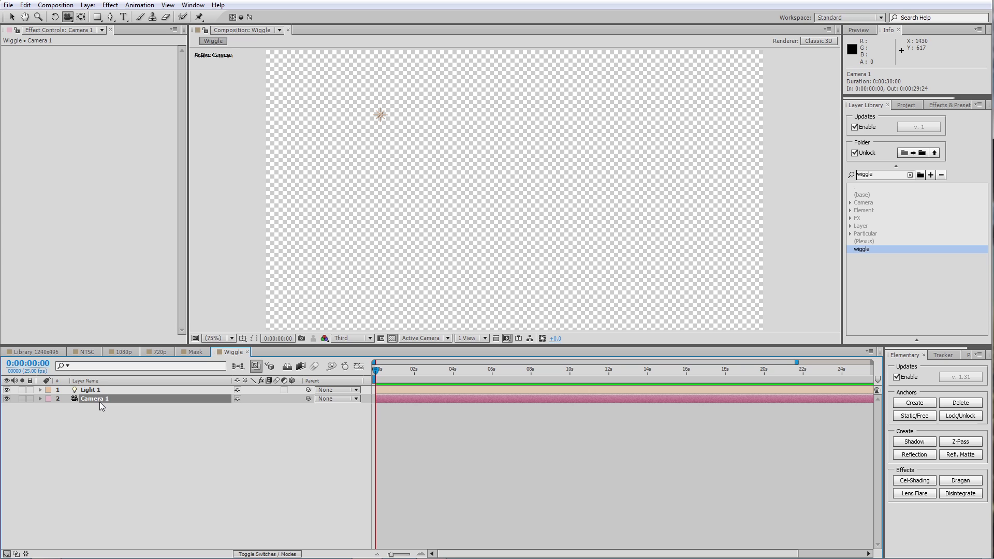
key(Return)
text(rtarget)
key(ctrl+a)
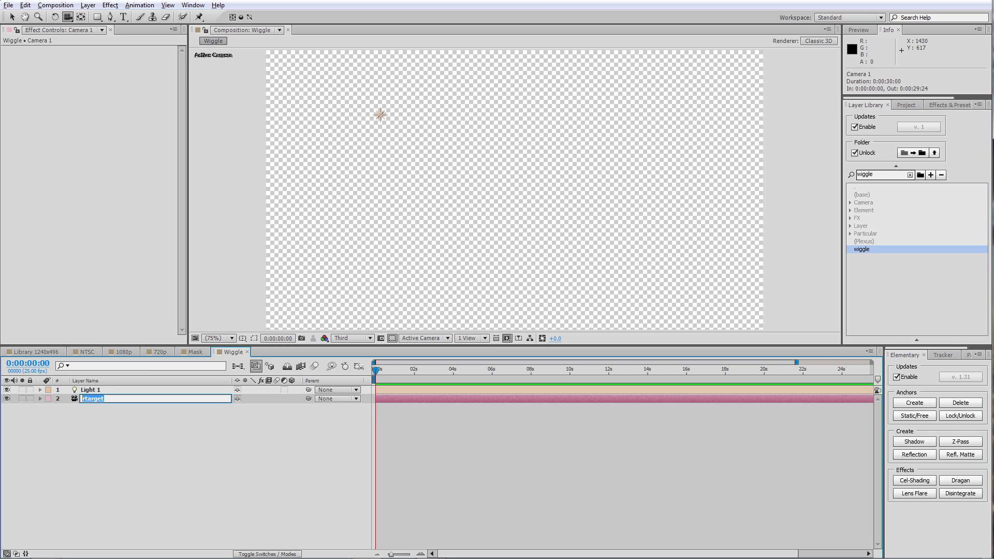
text(Target)
key(Return)
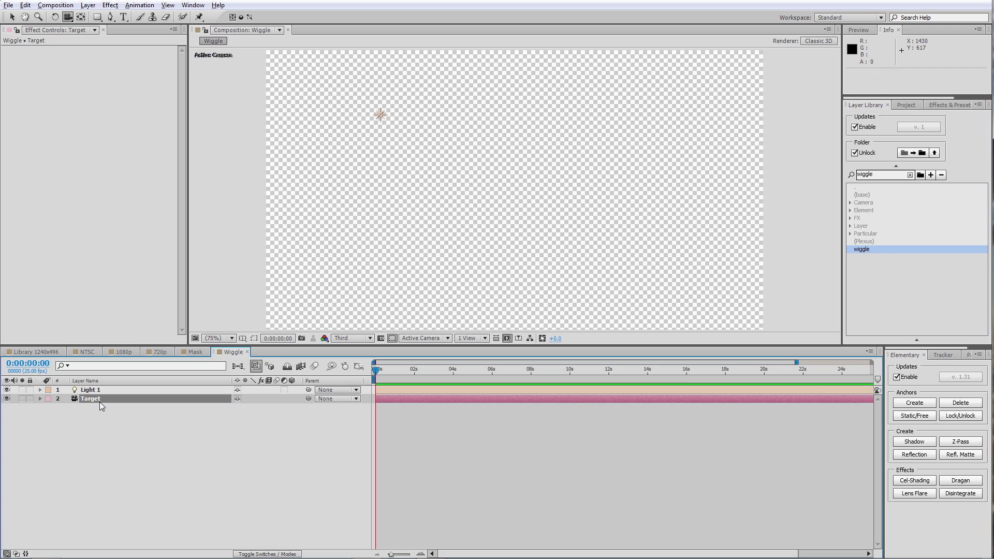
Load the wiggle preset onto the camera, preview the wiggle, and show its Position property.
double_click(862, 250)
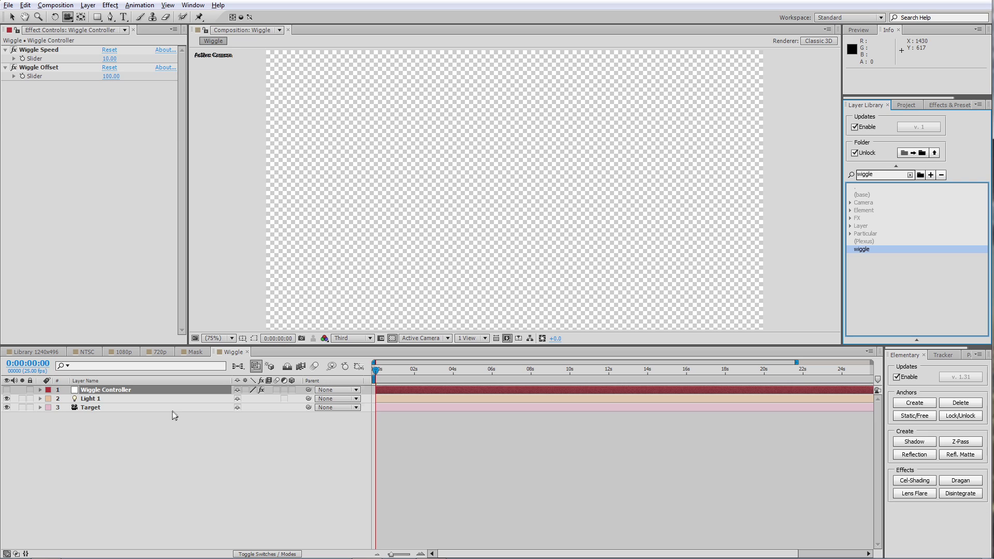
click(156, 408)
drag(377, 369, 470, 371)
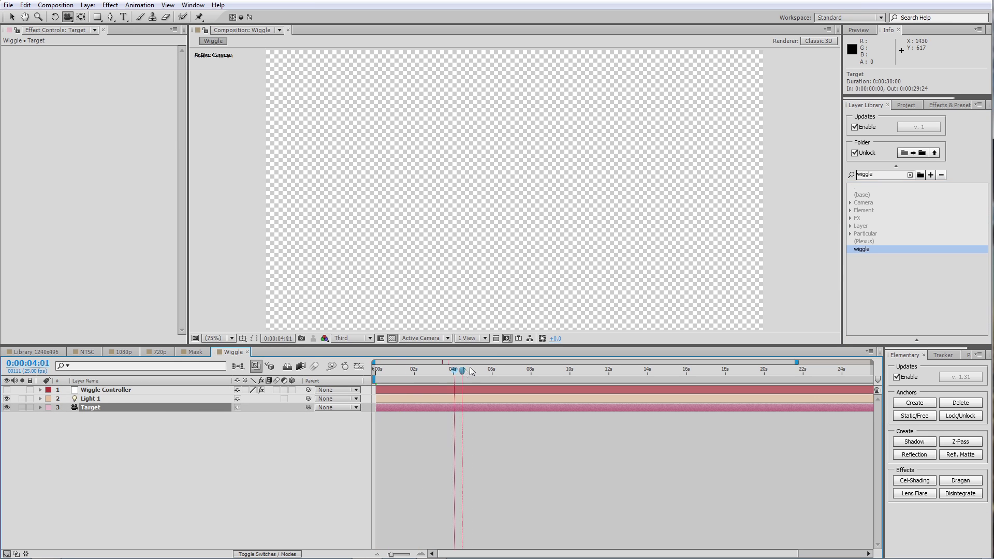
key(Home)
key(p)
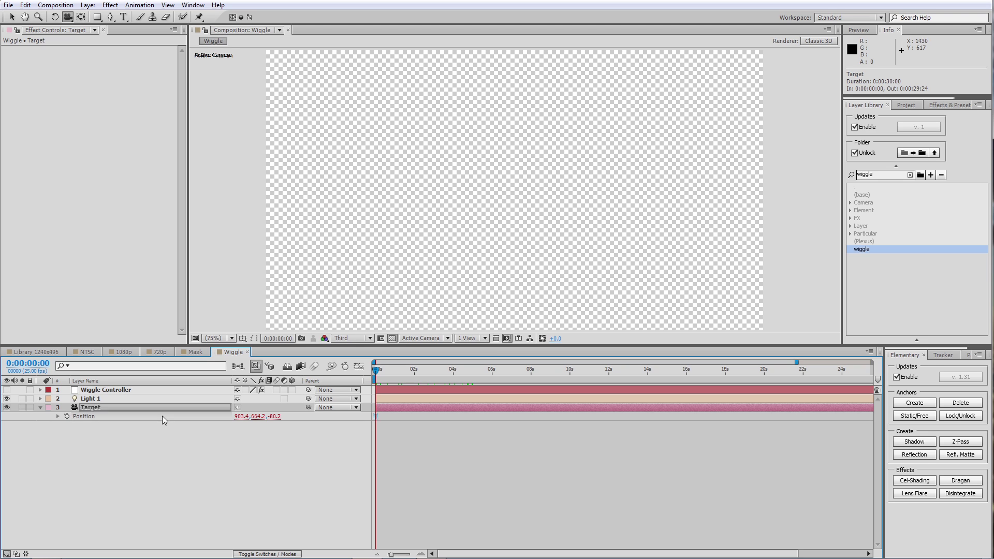
View the Position wiggle curve in the Graph Editor, test a faster Wiggle Speed, then undo.
click(359, 366)
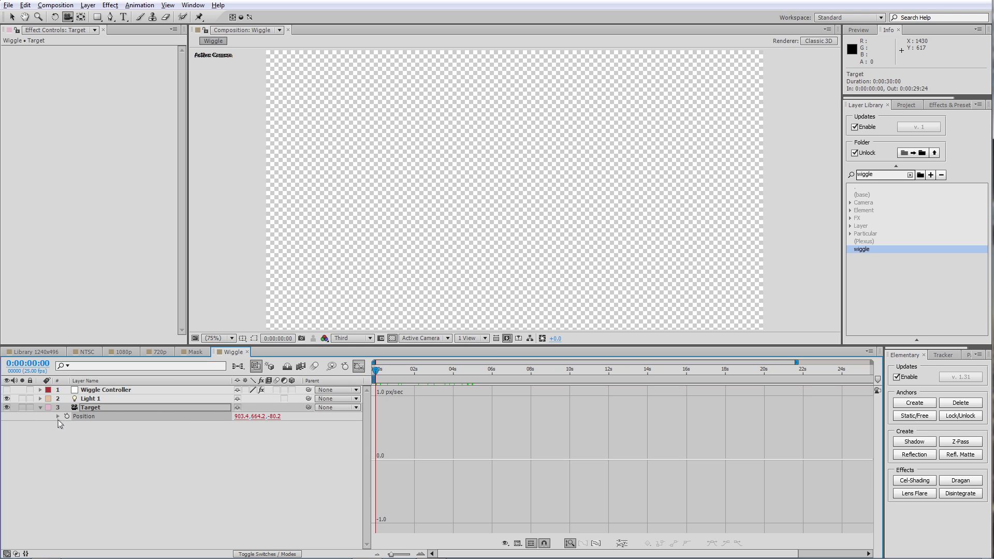
alt+click(67, 416)
click(255, 425)
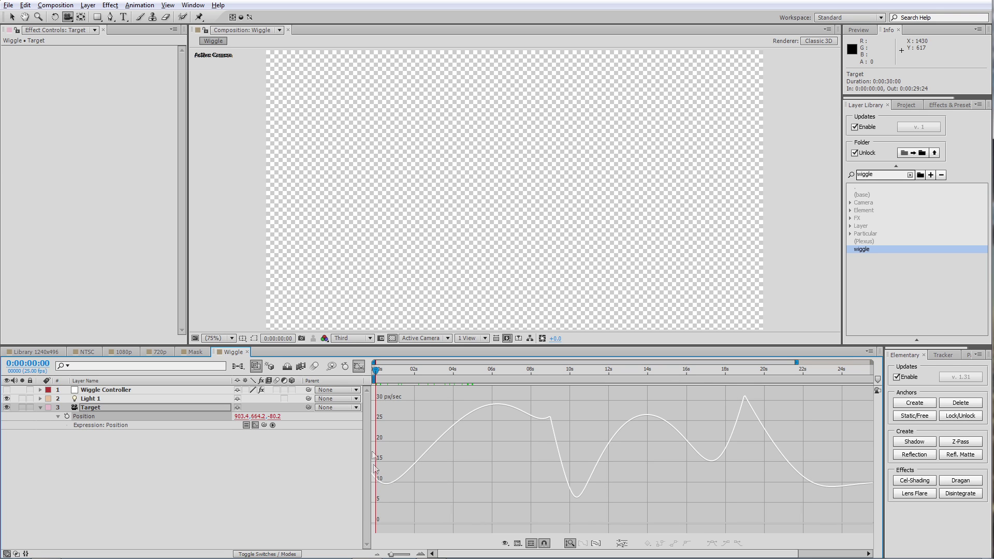
click(149, 390)
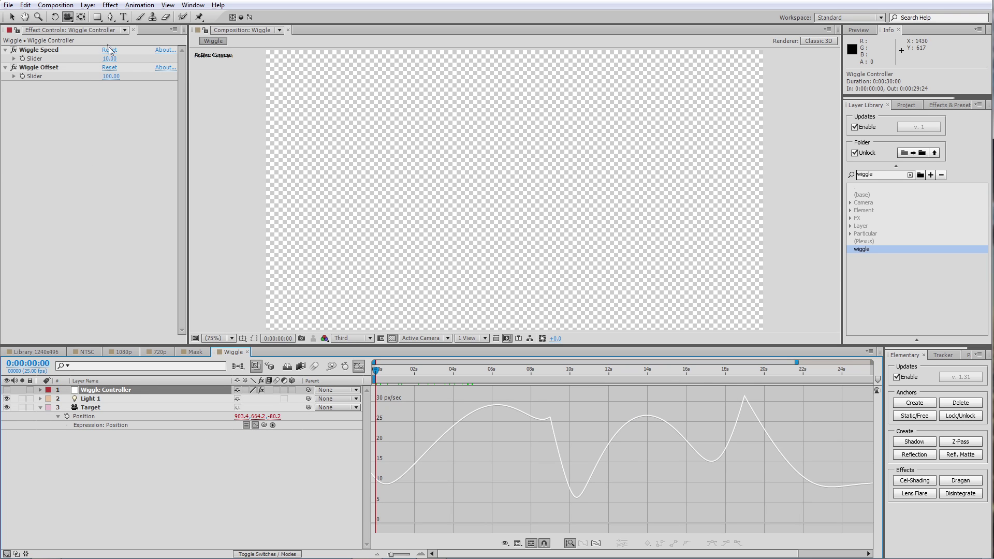
drag(109, 58, 114, 58)
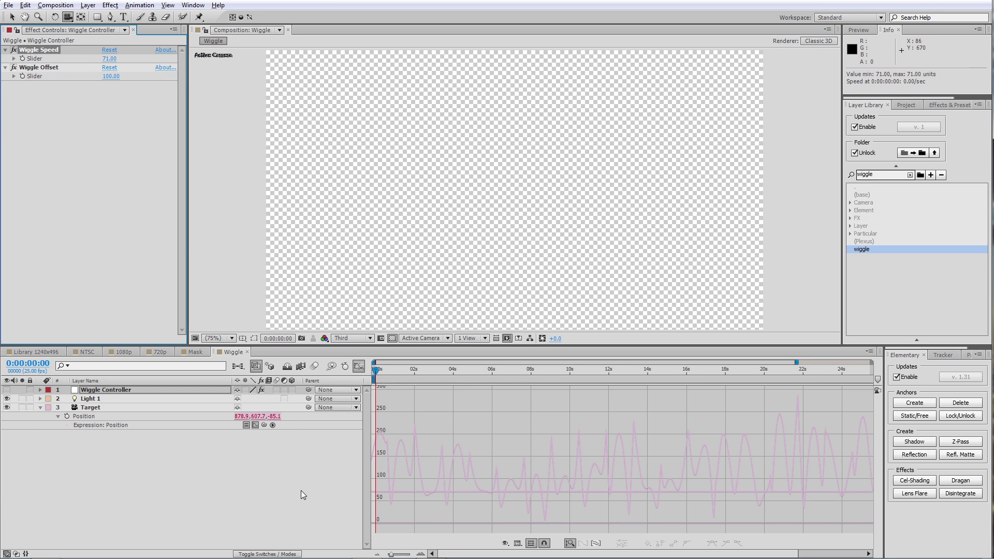
click(234, 492)
key(ctrl+z)
key(ctrl+z)
key(ctrl+z)
key(ctrl+z)
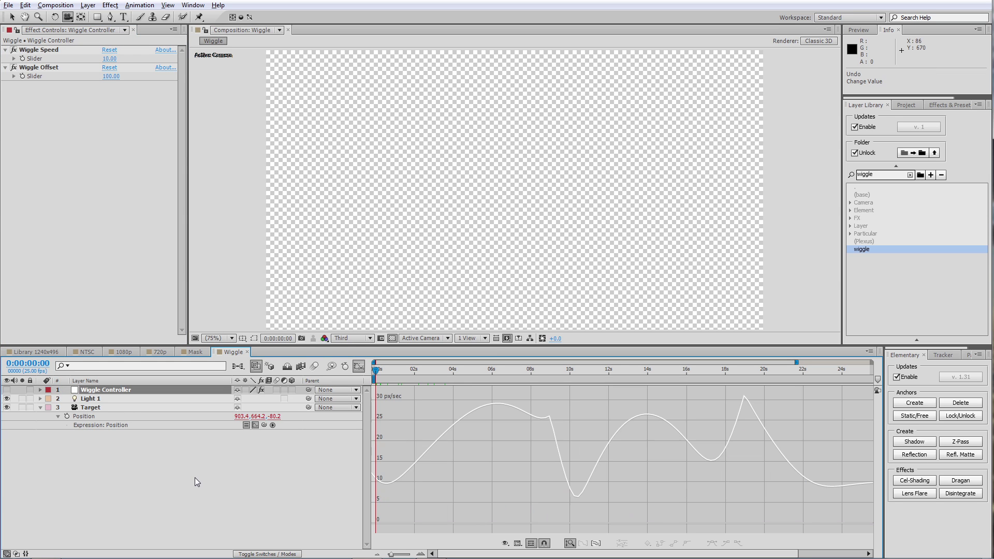
Undo the camera preset, then reload wiggle with nothing selected to create a red Target solid and preview it.
key(ctrl+z)
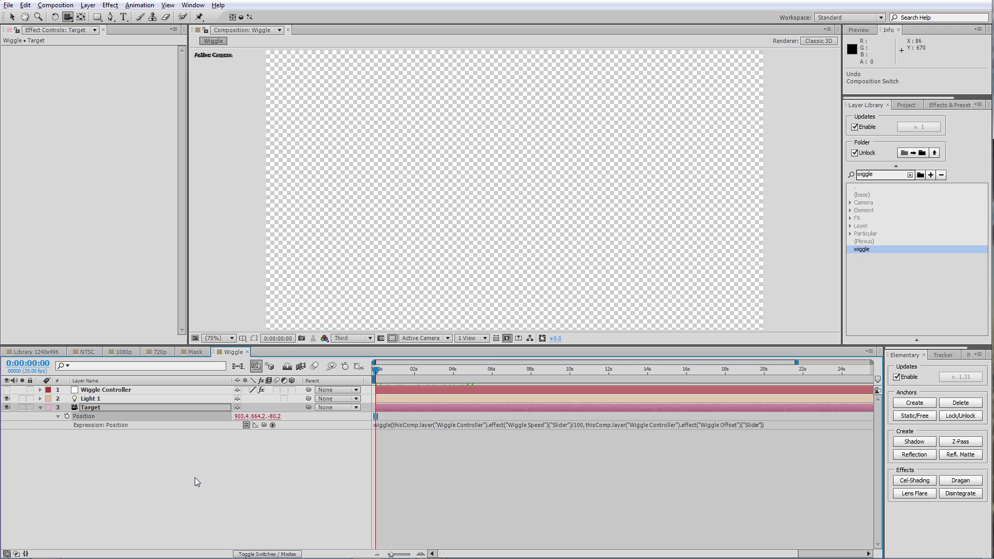
key(ctrl+z)
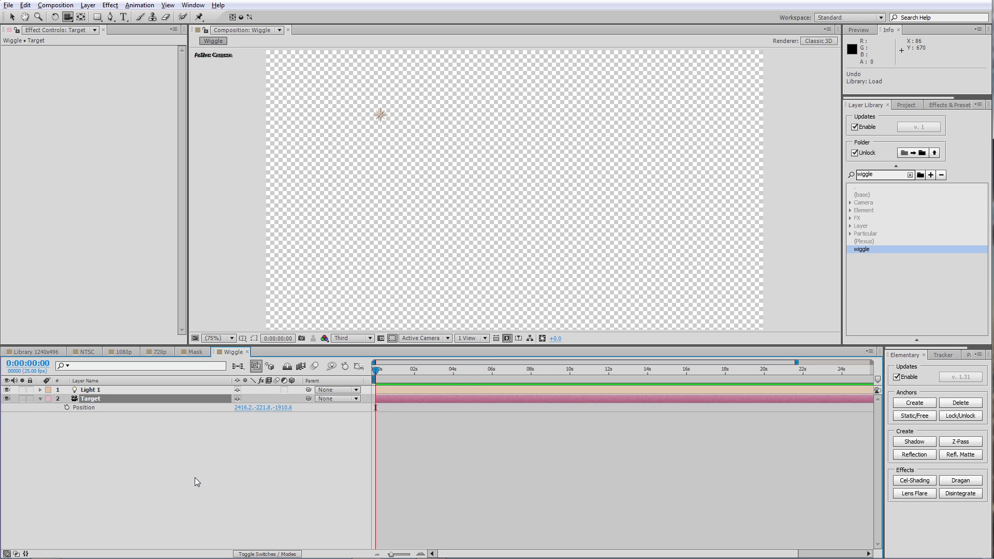
click(194, 478)
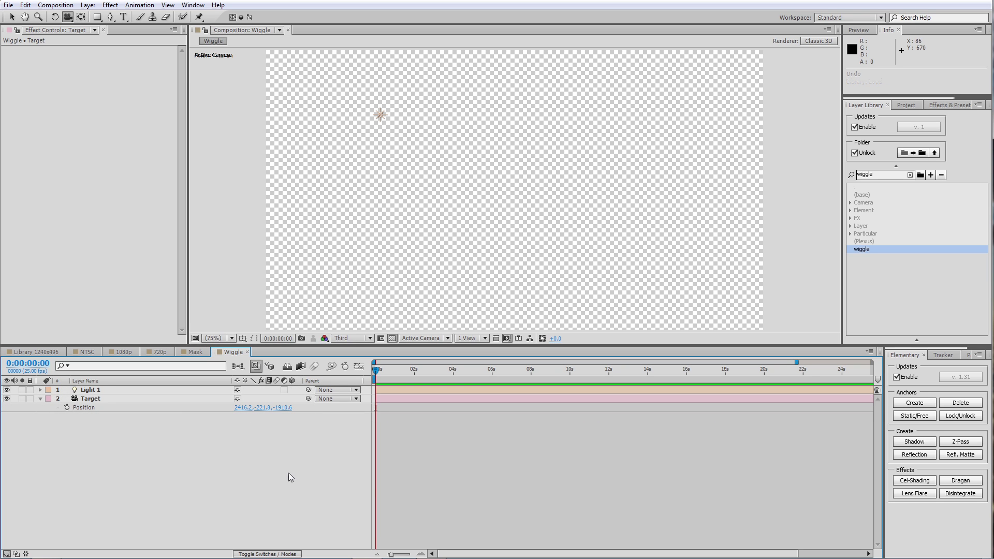
double_click(868, 250)
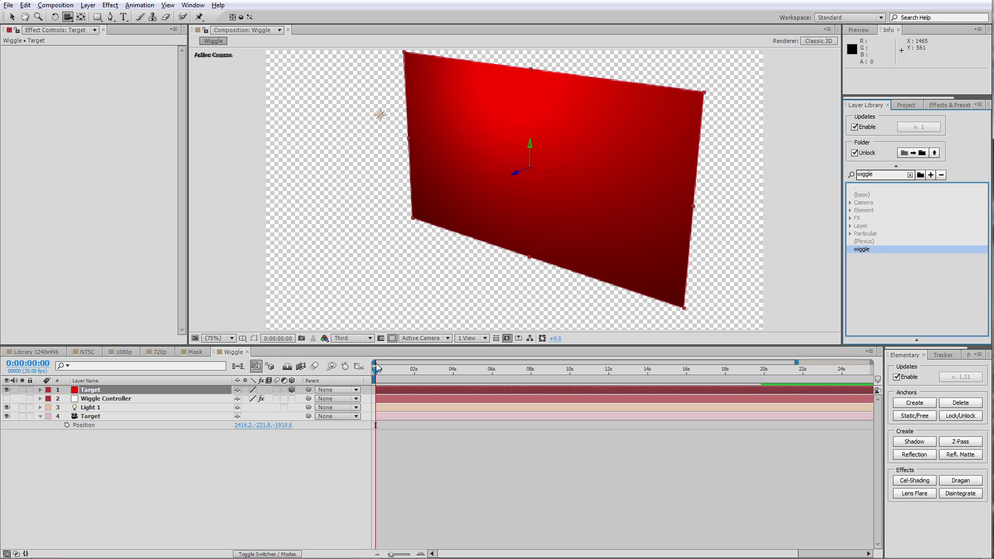
drag(376, 370, 644, 374)
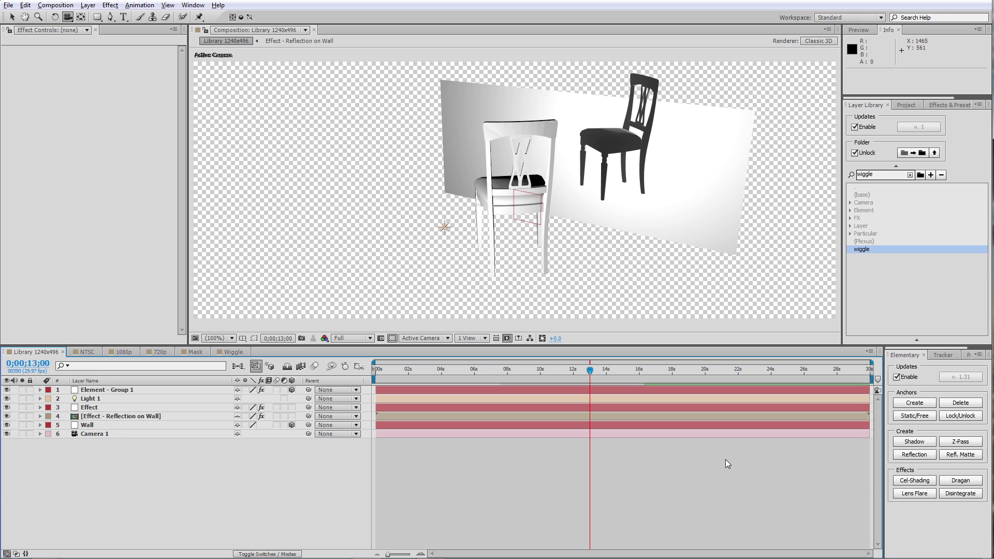
Show the Project panel and inspect the 720p and NTSC composition settings.
click(906, 105)
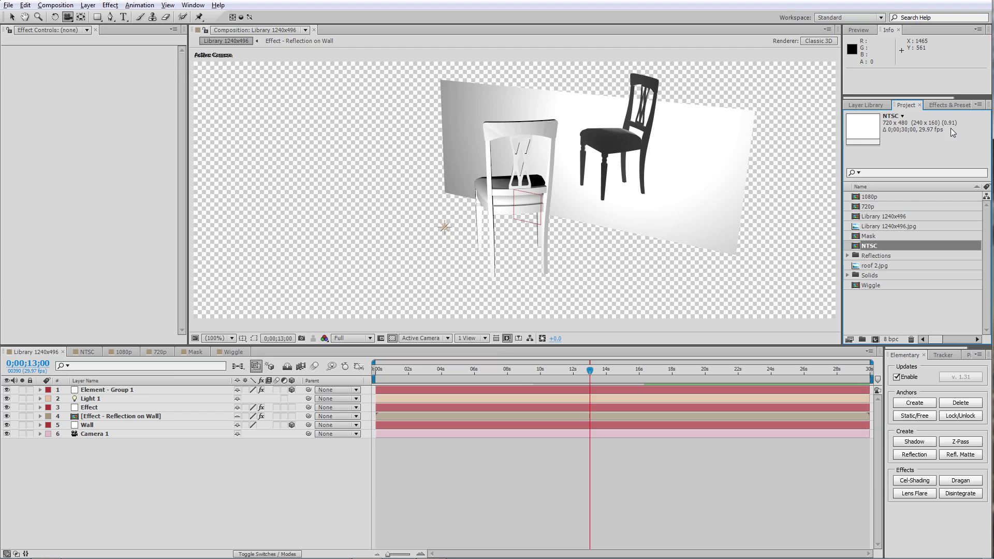
click(873, 208)
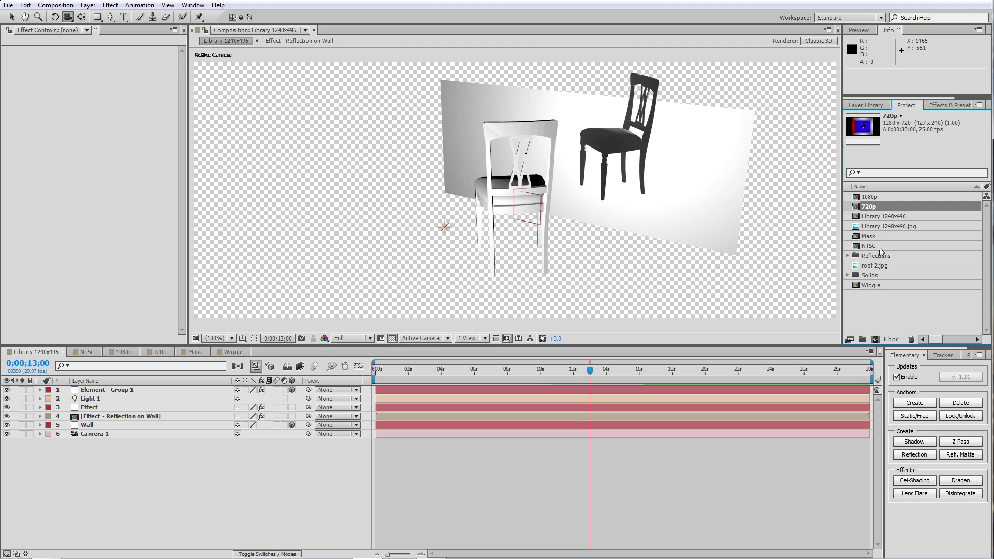
click(878, 248)
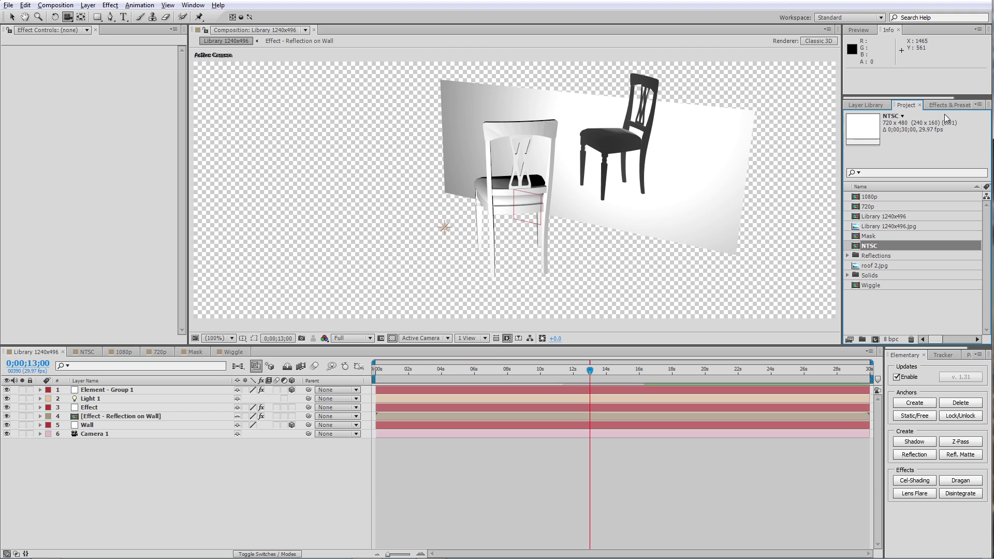